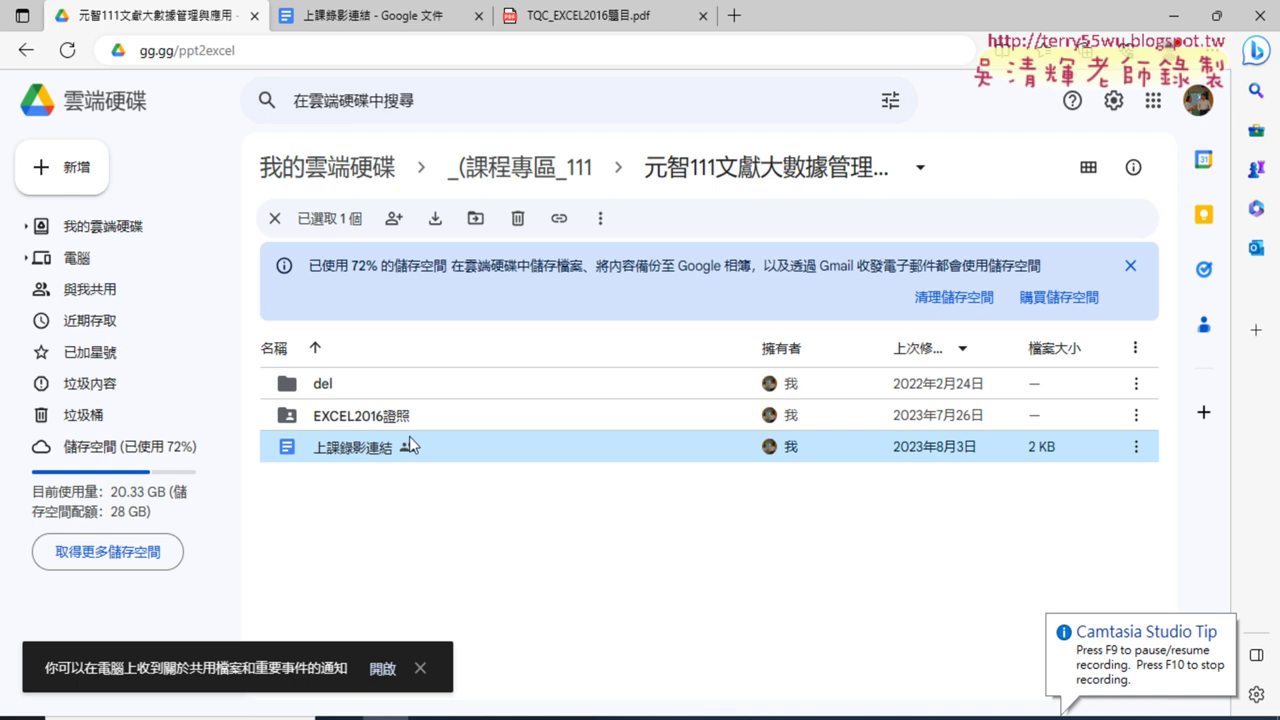
Open the EXCEL2016證照 folder in Google Drive and select the TQC_EXCEL2016題目.pdf question file
{"action": "double_click", "coordinate": [406, 418]}
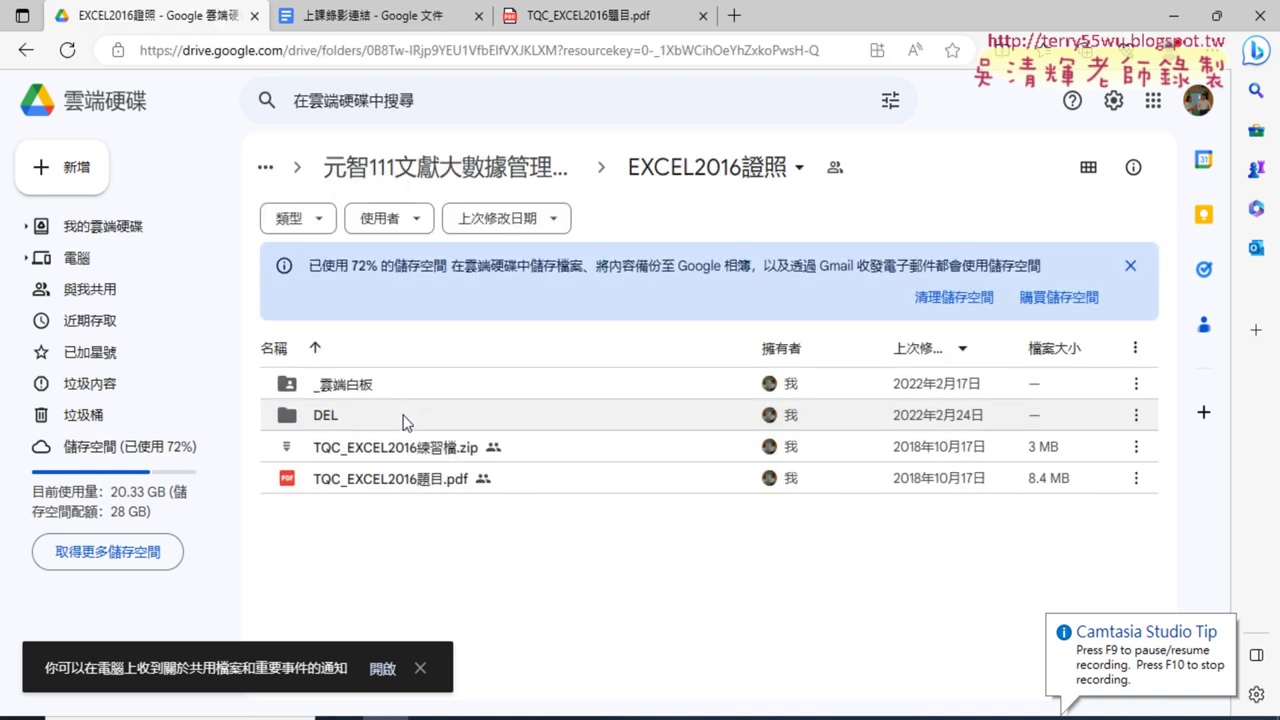
{"action": "left_click", "coordinate": [414, 450]}
{"action": "left_click", "coordinate": [419, 480]}
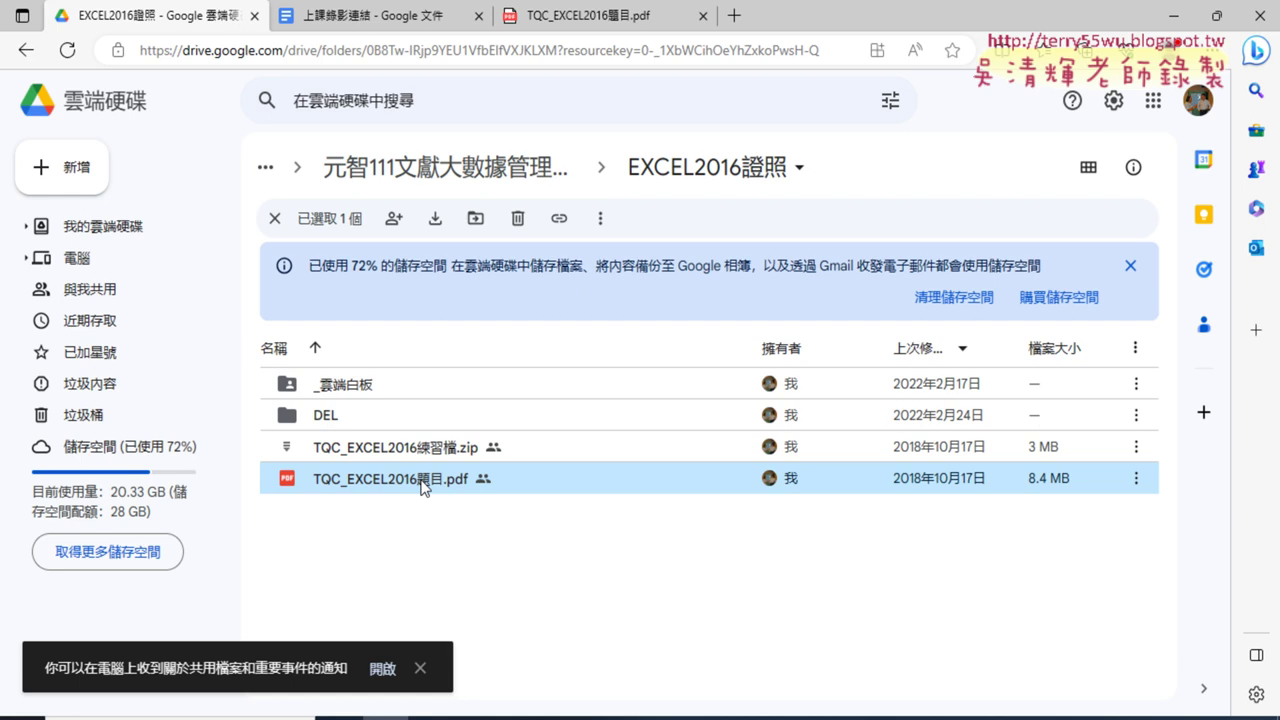
Switch to the question PDF and scroll to page 7, exercise 108 九九乘法表
{"action": "left_click", "coordinate": [595, 16]}
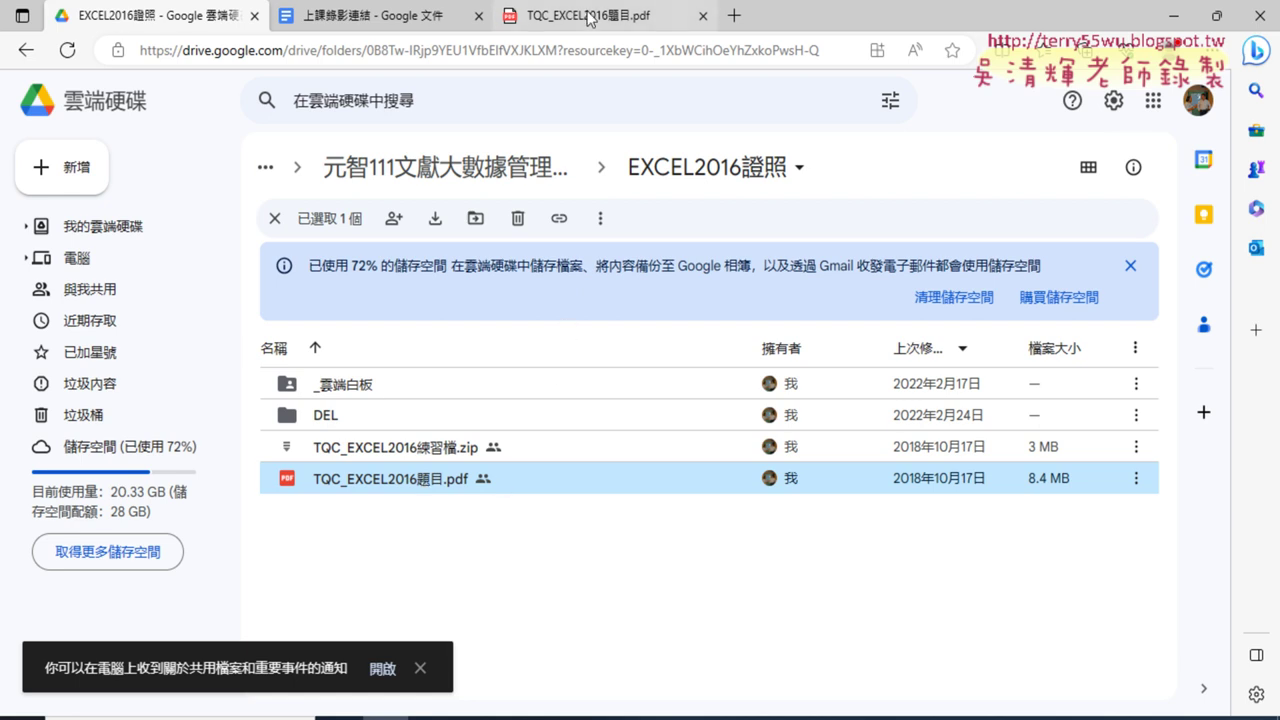
{"action": "scroll", "coordinate": [668, 270], "scroll_direction": "down", "scroll_amount": 2}
{"action": "scroll", "coordinate": [689, 312], "scroll_direction": "down", "scroll_amount": 5}
{"action": "scroll", "coordinate": [689, 312], "scroll_direction": "down", "scroll_amount": 4}
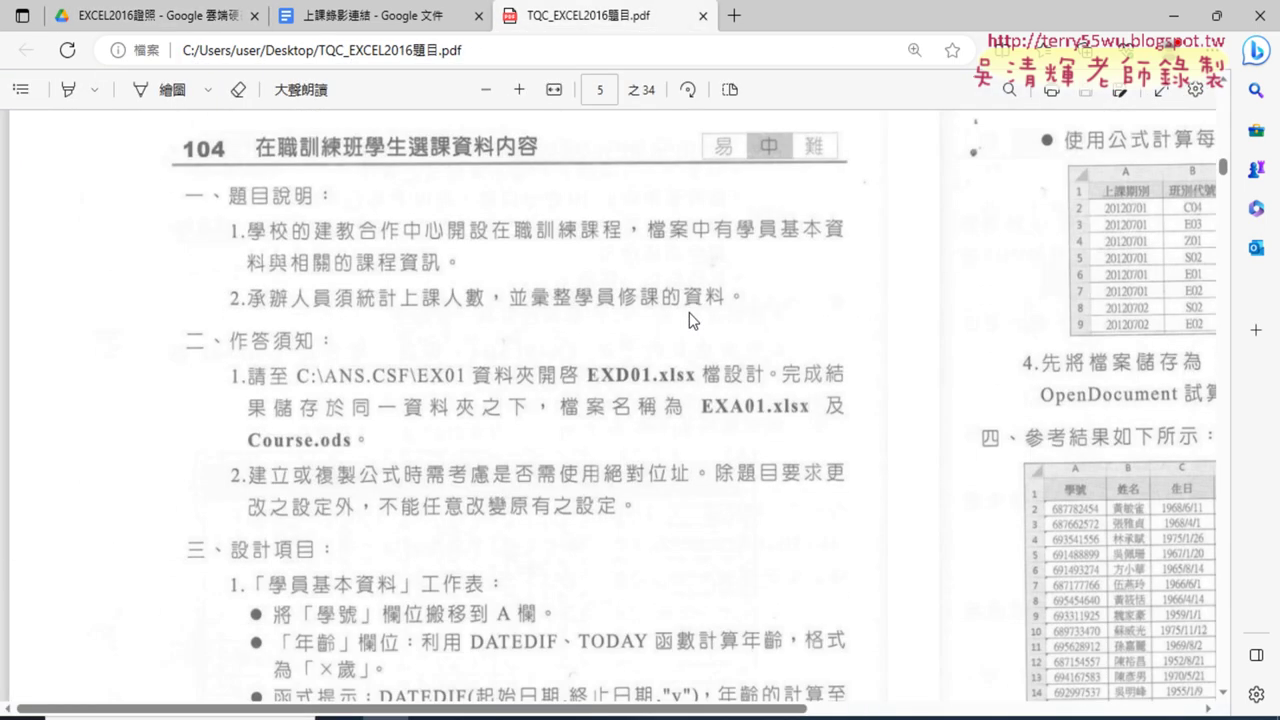
{"action": "scroll", "coordinate": [689, 312], "scroll_direction": "down", "scroll_amount": 4}
{"action": "scroll", "coordinate": [688, 316], "scroll_direction": "down", "scroll_amount": 5}
{"action": "scroll", "coordinate": [688, 316], "scroll_direction": "down", "scroll_amount": 5}
{"action": "scroll", "coordinate": [683, 316], "scroll_direction": "down", "scroll_amount": 5}
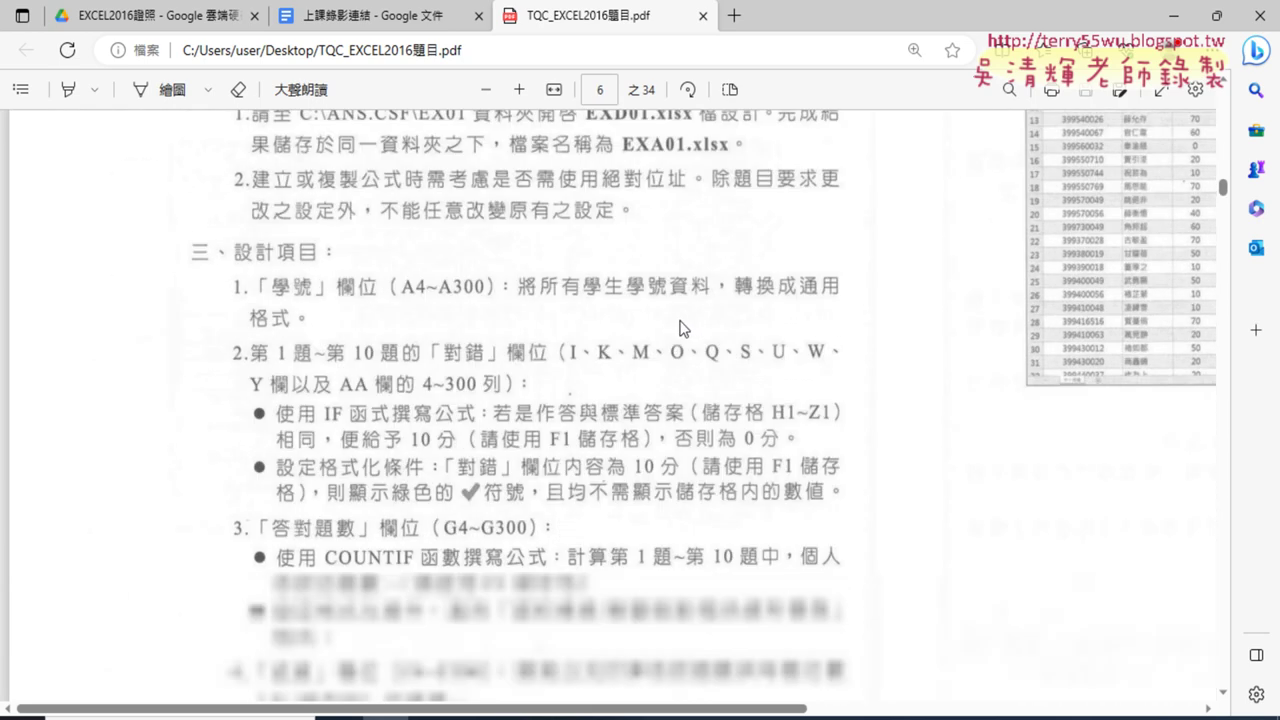
{"action": "scroll", "coordinate": [683, 320], "scroll_direction": "down", "scroll_amount": 5}
{"action": "scroll", "coordinate": [682, 330], "scroll_direction": "down", "scroll_amount": 3}
{"action": "scroll", "coordinate": [680, 332], "scroll_direction": "down", "scroll_amount": 2}
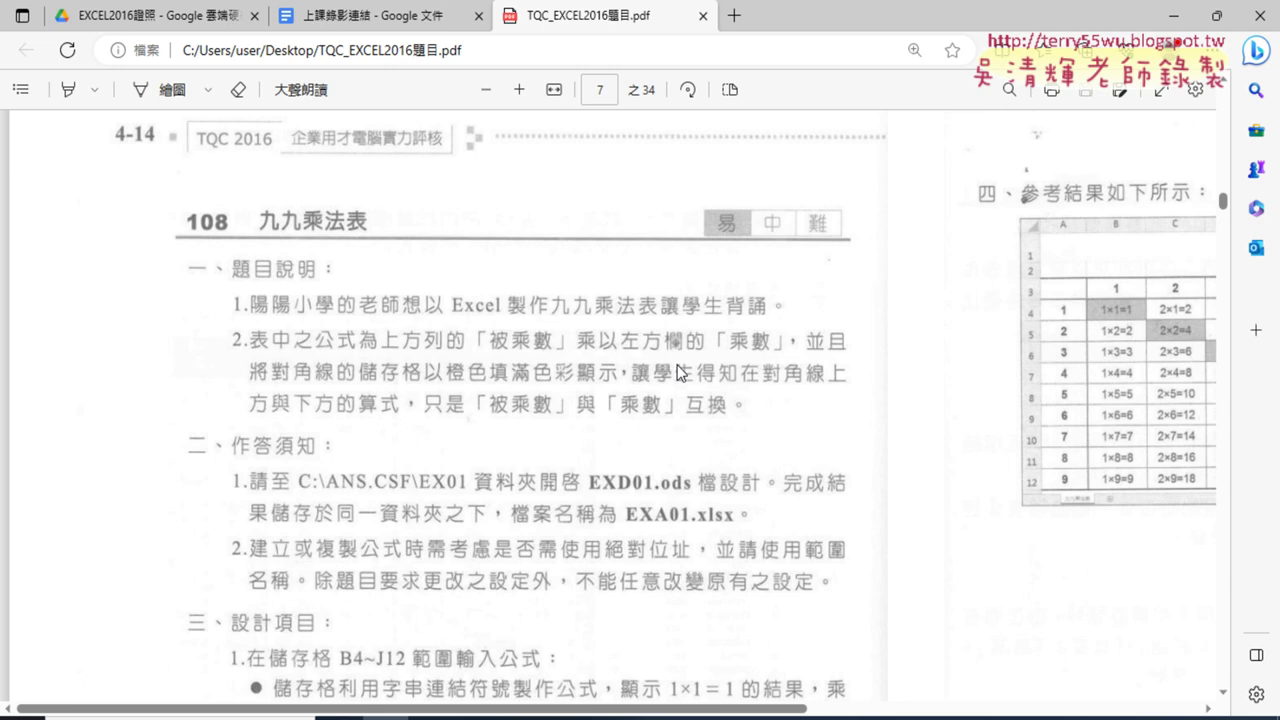
{"action": "scroll", "coordinate": [333, 308], "scroll_direction": "down", "scroll_amount": 1}
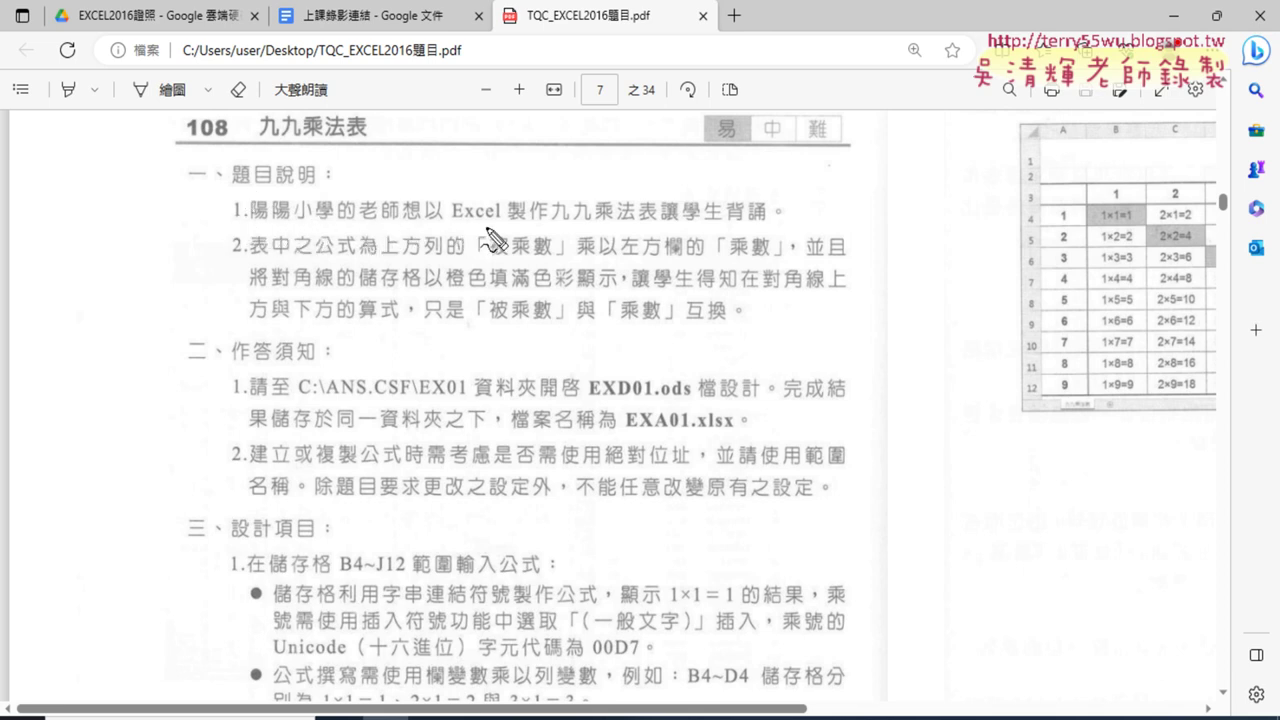
{"action": "left_click_drag", "start_coordinate": [453, 215], "coordinate": [505, 219]}
{"action": "left_click_drag", "start_coordinate": [690, 218], "coordinate": [765, 216]}
{"action": "left_click_drag", "start_coordinate": [492, 259], "coordinate": [548, 261]}
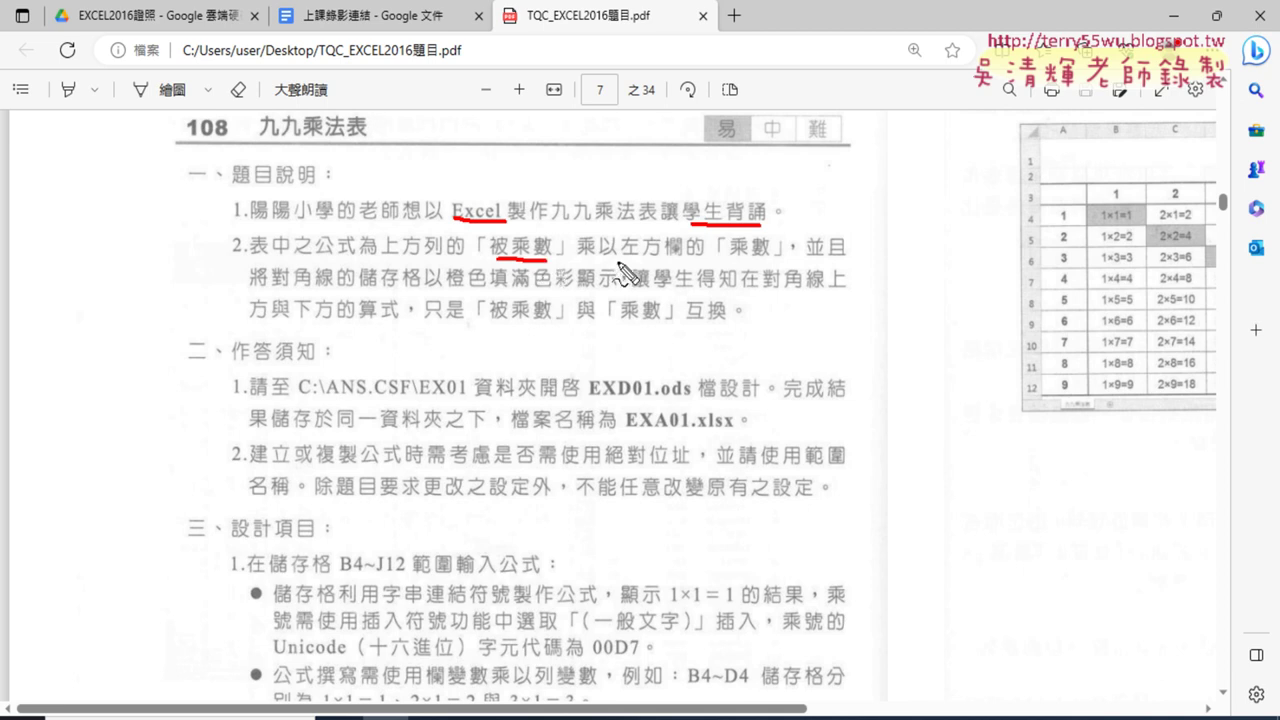
{"action": "left_click_drag", "start_coordinate": [728, 261], "coordinate": [772, 261]}
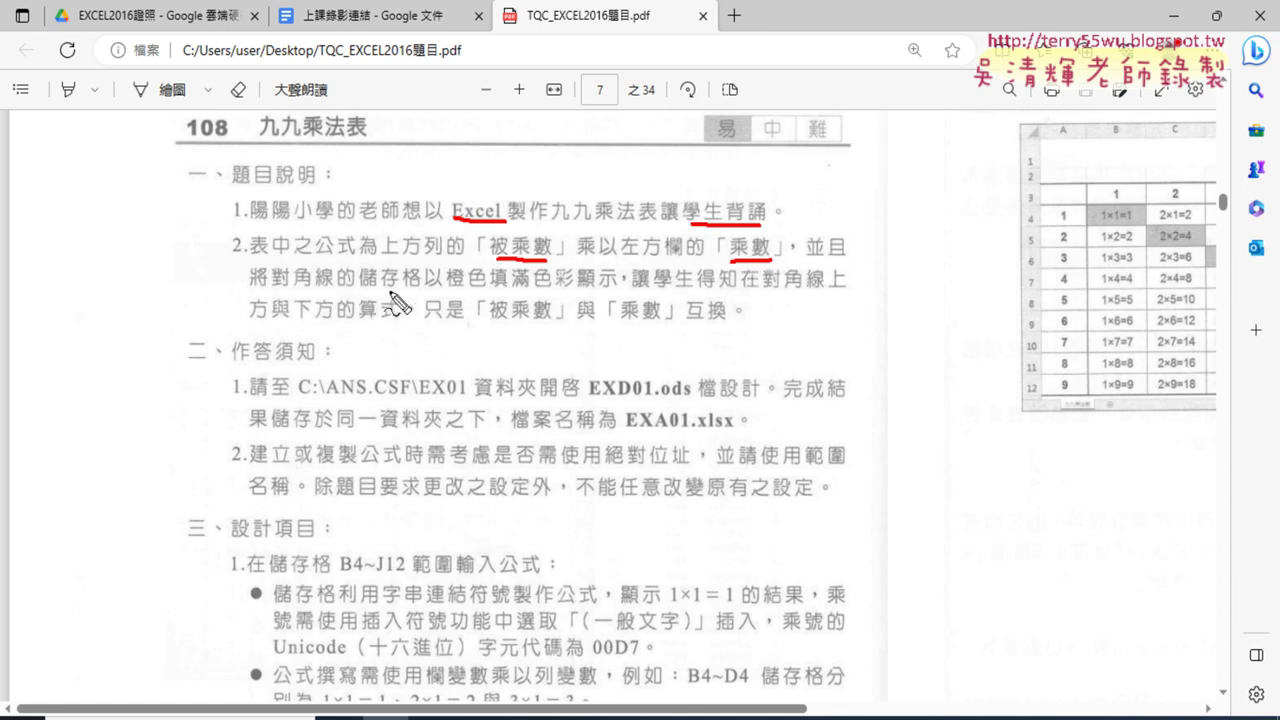
{"action": "left_click_drag", "start_coordinate": [358, 294], "coordinate": [458, 297]}
{"action": "left_click_drag", "start_coordinate": [627, 431], "coordinate": [745, 428]}
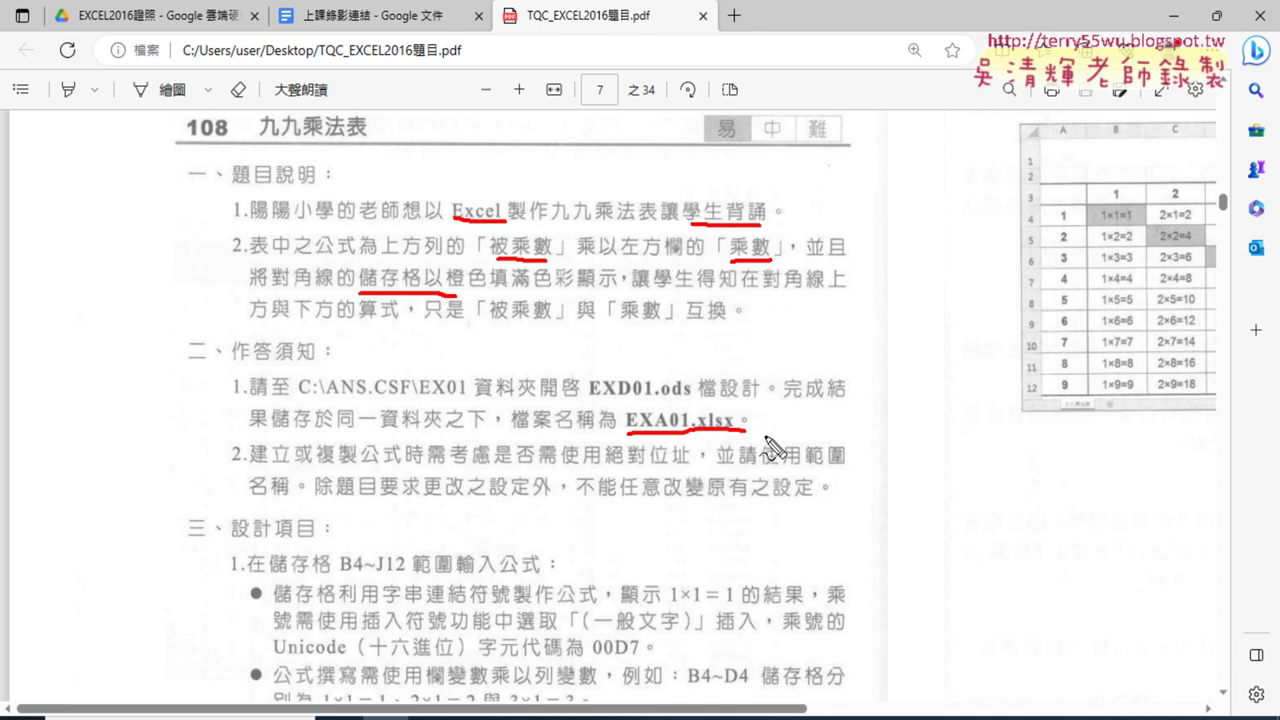
{"action": "left_click_drag", "start_coordinate": [300, 399], "coordinate": [462, 400]}
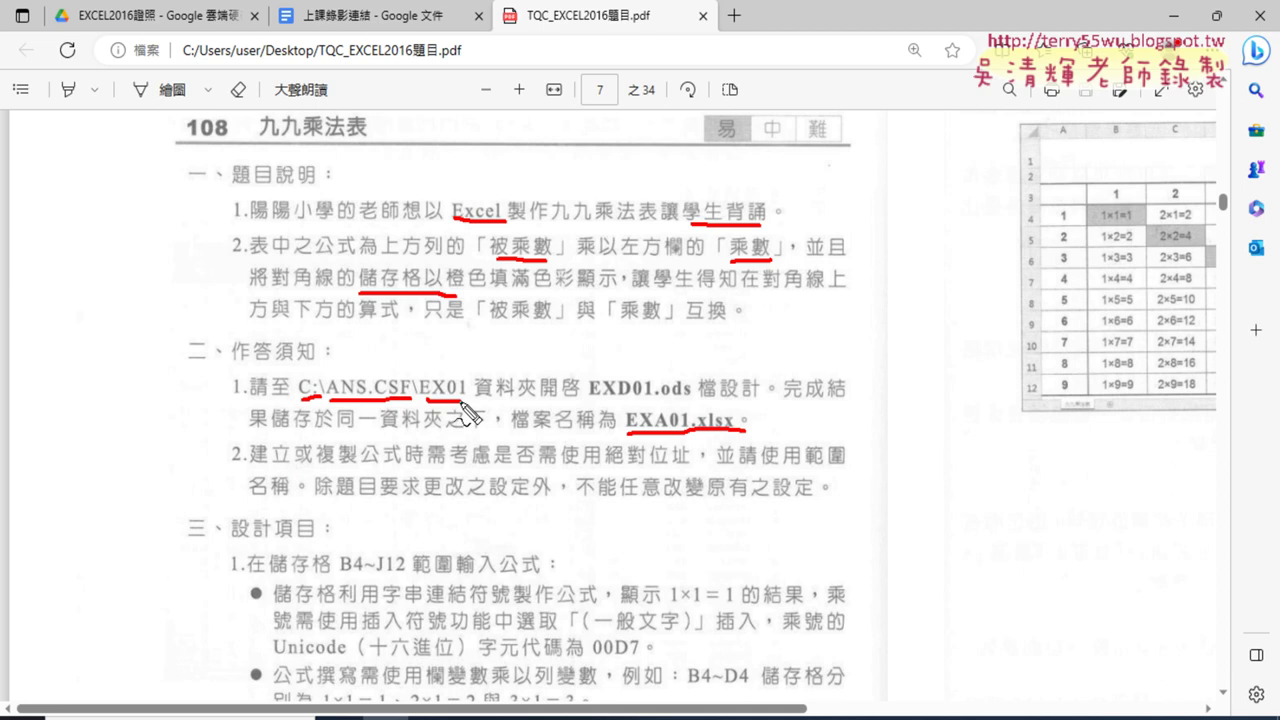
{"action": "mouse_move", "coordinate": [667, 383]}
{"action": "left_mouse_down"}
{"action": "mouse_move", "coordinate": [655, 346]}
{"action": "mouse_move", "coordinate": [485, 370]}
{"action": "mouse_move", "coordinate": [516, 378]}
{"action": "left_mouse_up"}
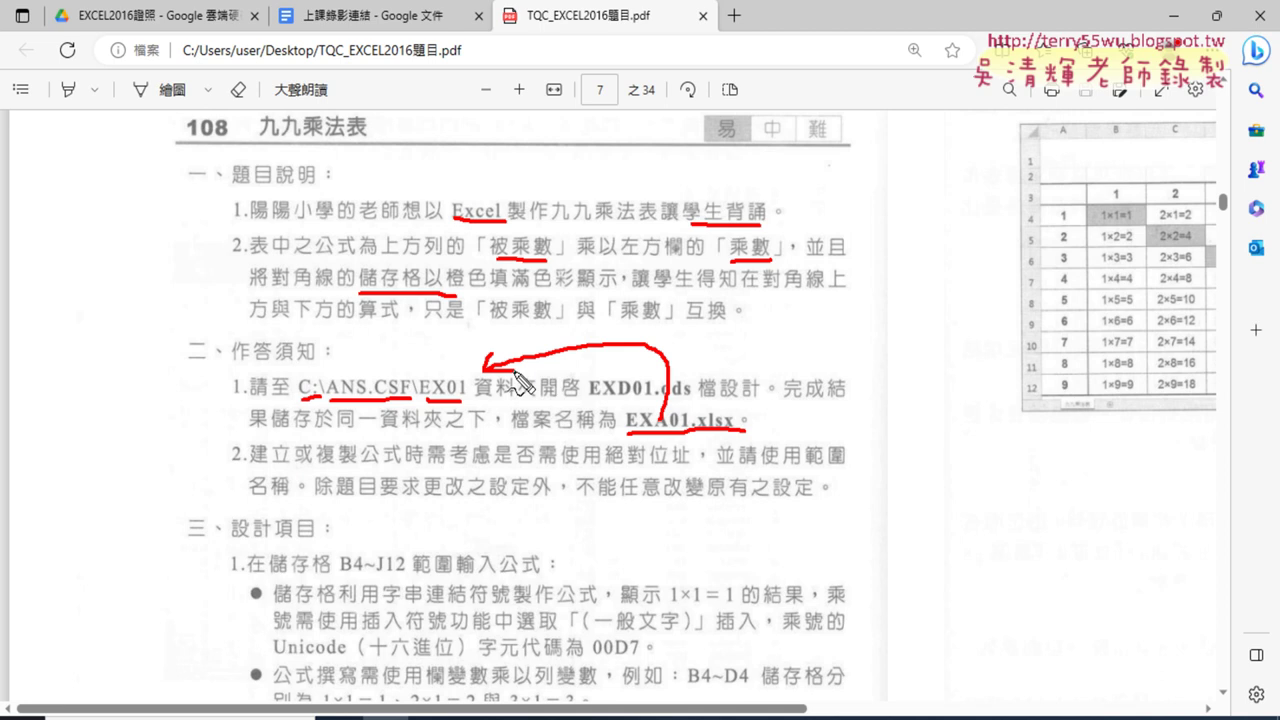
{"action": "key", "text": "Escape"}
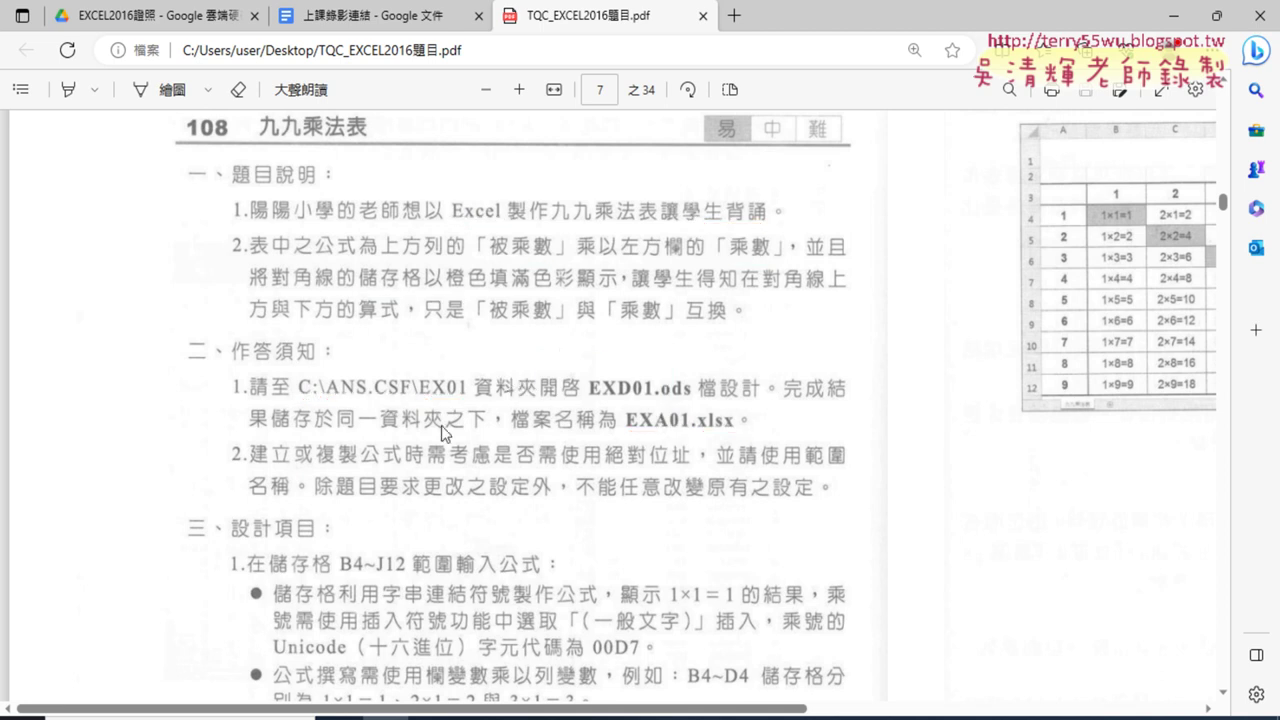
{"action": "scroll", "coordinate": [521, 452], "scroll_direction": "down", "scroll_amount": 2}
{"action": "scroll", "coordinate": [578, 448], "scroll_direction": "down", "scroll_amount": 1}
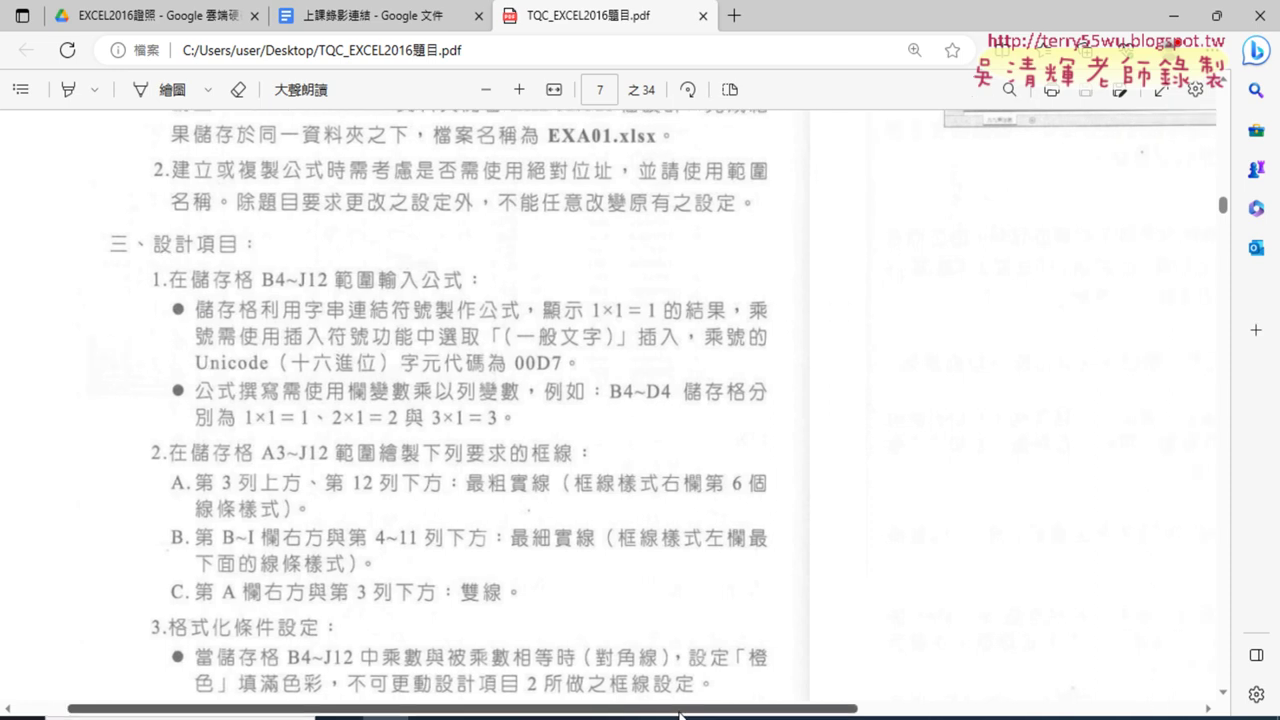
{"action": "left_click_drag", "start_coordinate": [625, 712], "coordinate": [897, 712]}
{"action": "scroll", "coordinate": [930, 574], "scroll_direction": "up", "scroll_amount": 3}
{"action": "scroll", "coordinate": [928, 574], "scroll_direction": "up", "scroll_amount": 1}
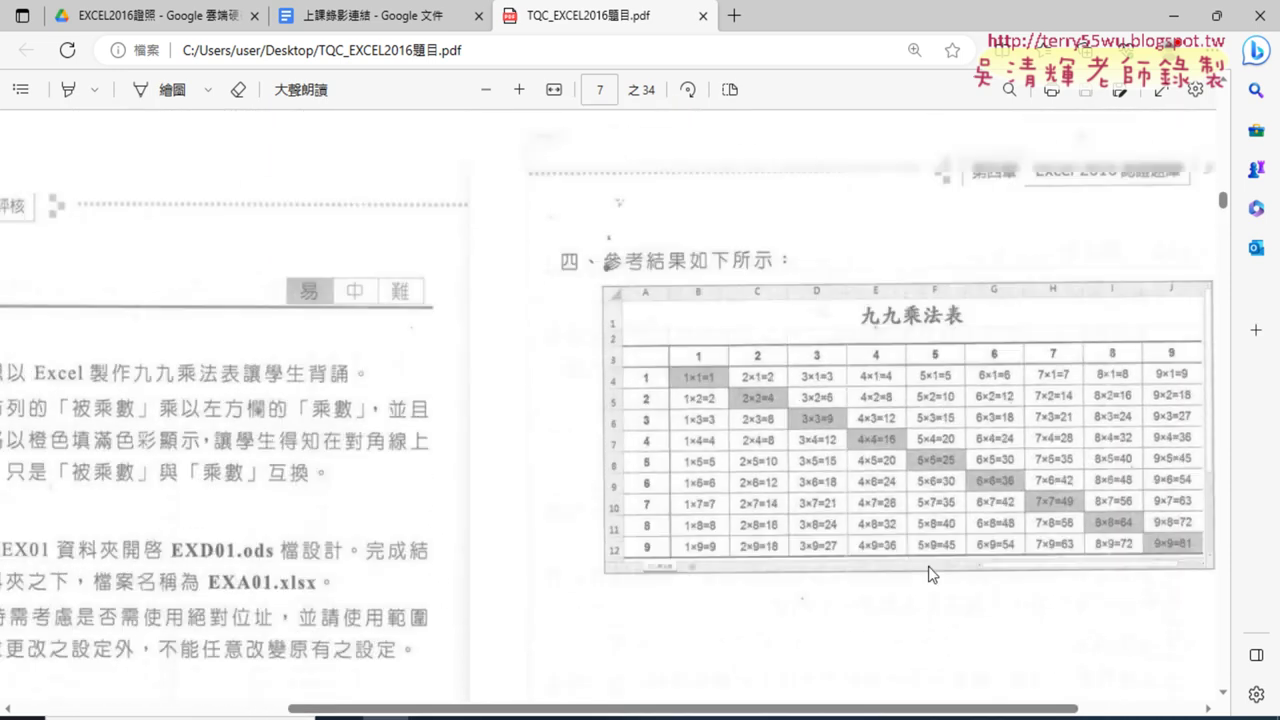
{"action": "left_click_drag", "start_coordinate": [864, 712], "coordinate": [591, 712]}
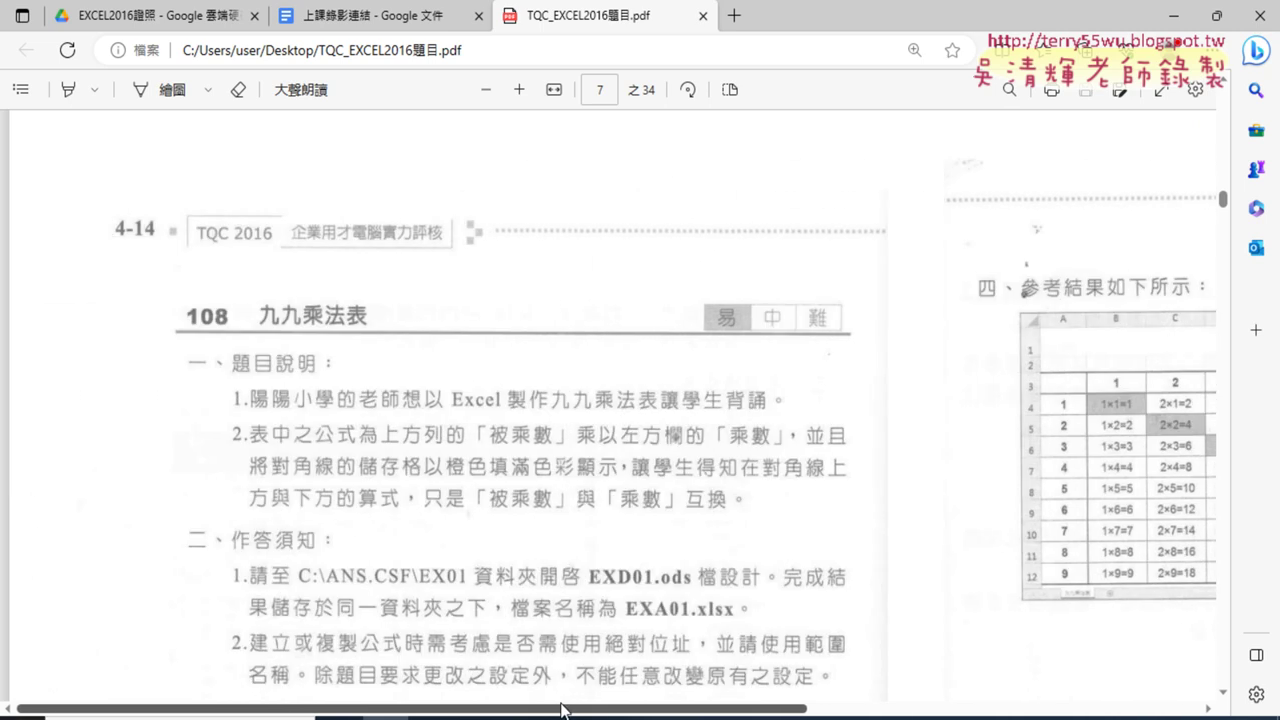
{"action": "scroll", "coordinate": [612, 524], "scroll_direction": "down", "scroll_amount": 3}
{"action": "scroll", "coordinate": [612, 524], "scroll_direction": "down", "scroll_amount": 1}
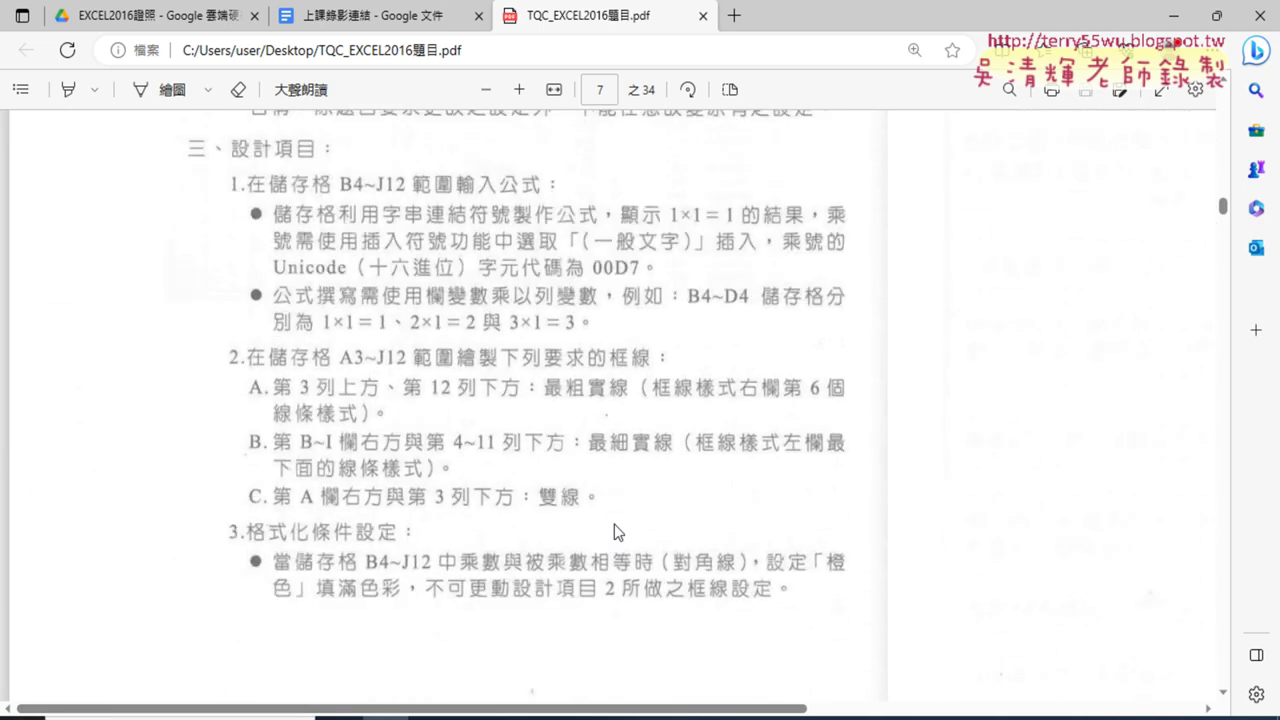
{"action": "scroll", "coordinate": [613, 528], "scroll_direction": "up", "scroll_amount": 1}
{"action": "scroll", "coordinate": [613, 528], "scroll_direction": "down", "scroll_amount": 1}
{"action": "left_click", "coordinate": [1175, 27]}
Open EXD01 from the desktop TQC_EXCEL2016練習檔 practice folder, inside exercise folder 108
{"action": "left_click", "coordinate": [1170, 24]}
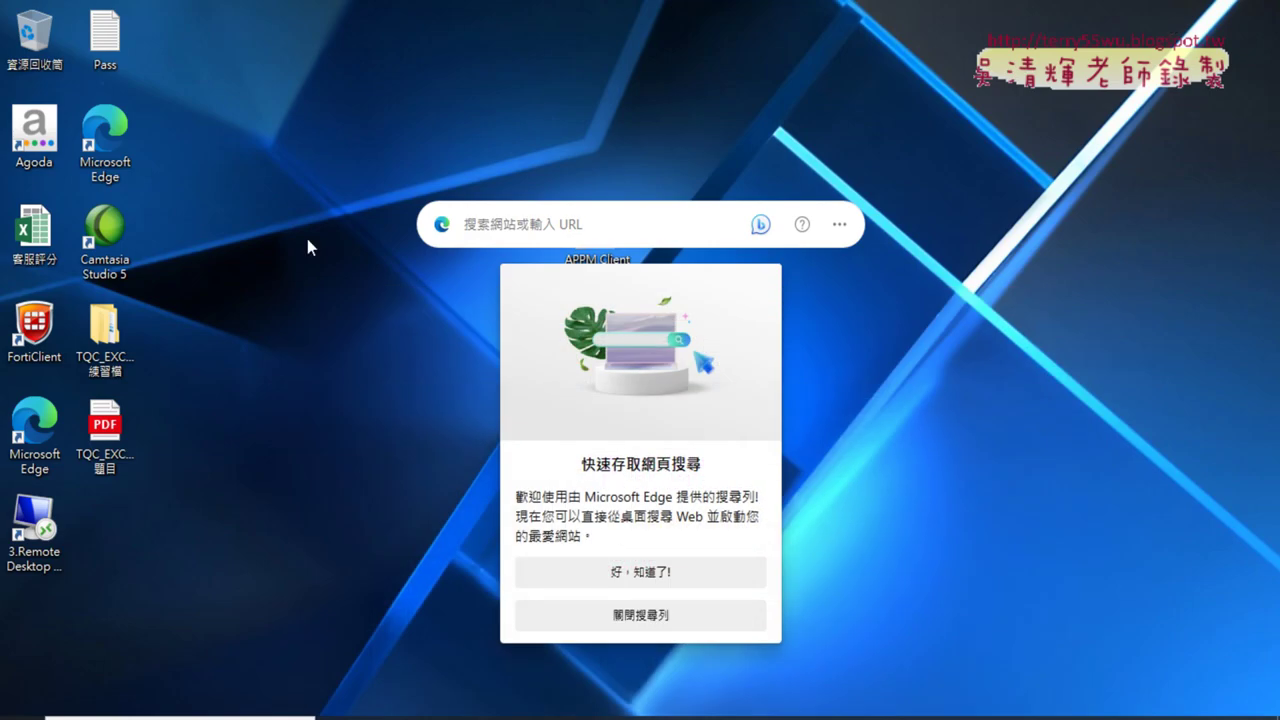
{"action": "double_click", "coordinate": [105, 343]}
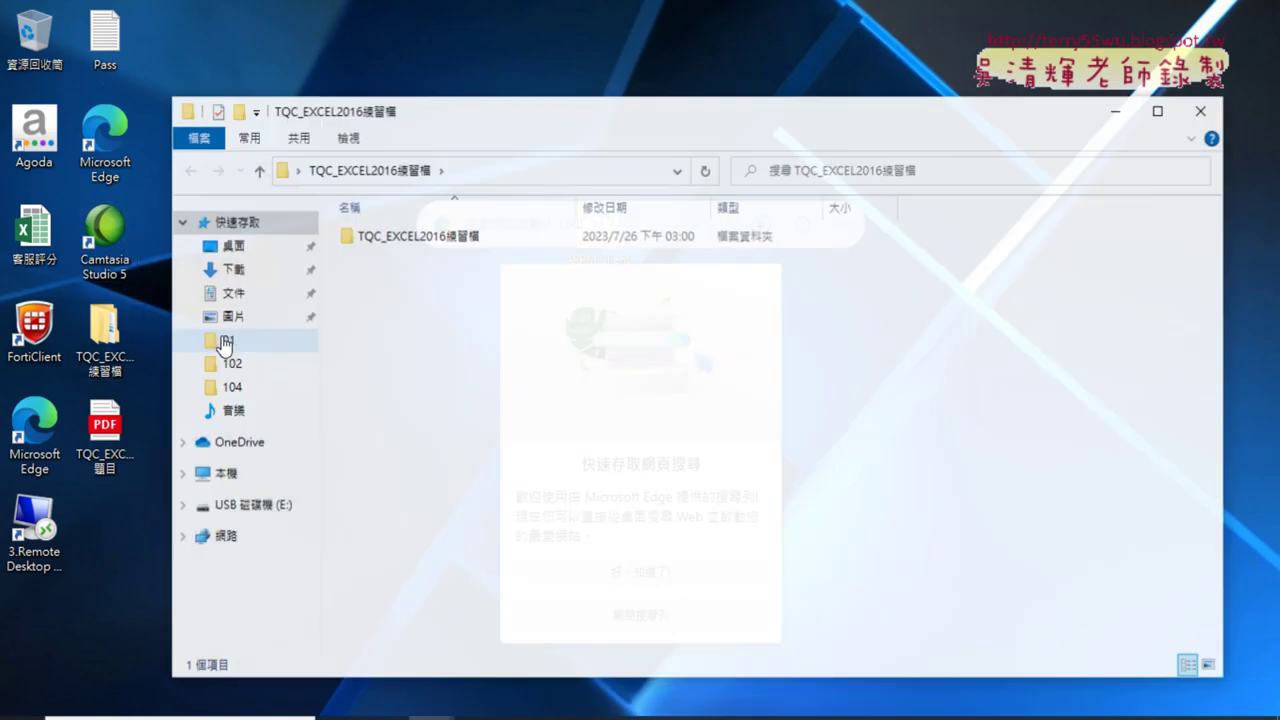
{"action": "double_click", "coordinate": [440, 238]}
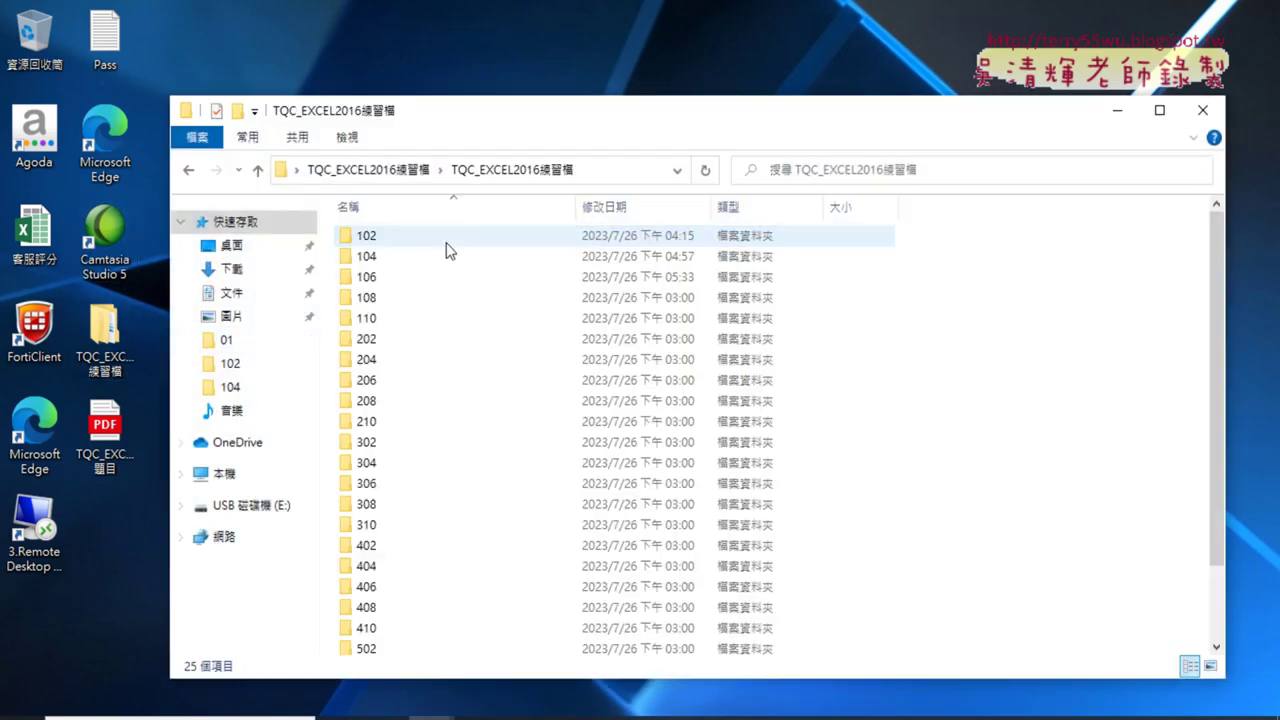
{"action": "double_click", "coordinate": [430, 298]}
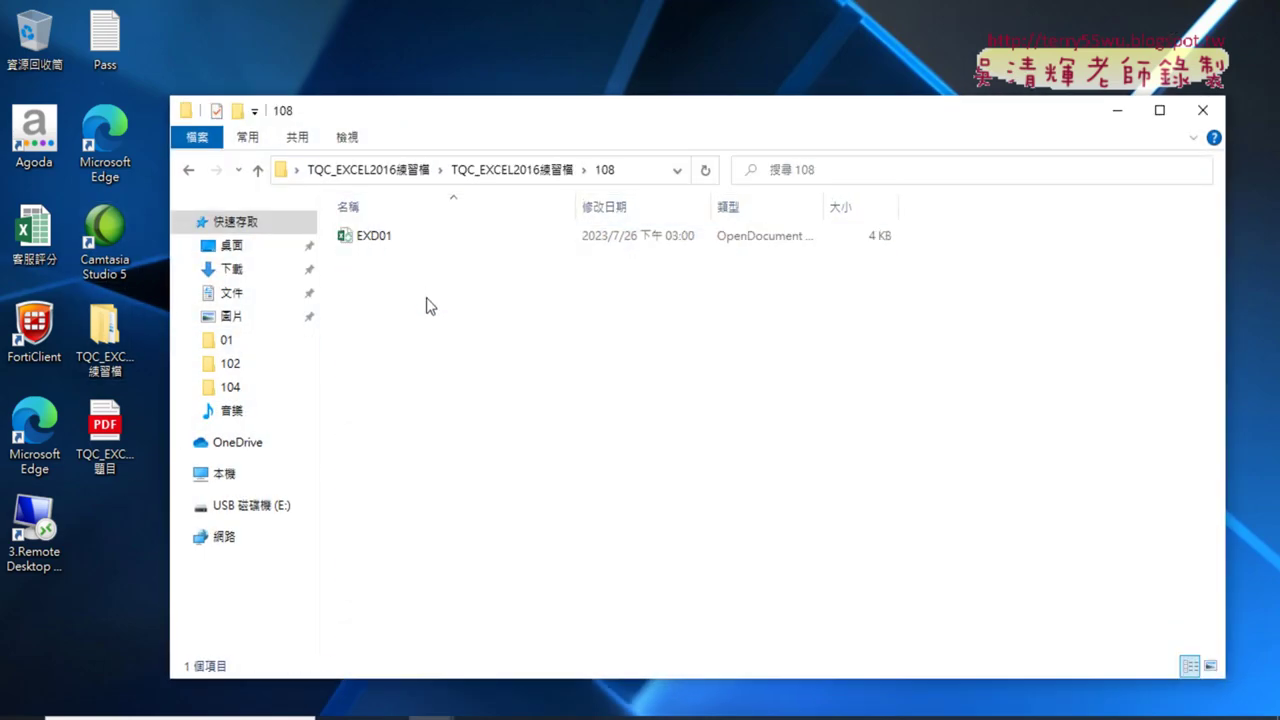
{"action": "double_click", "coordinate": [420, 244]}
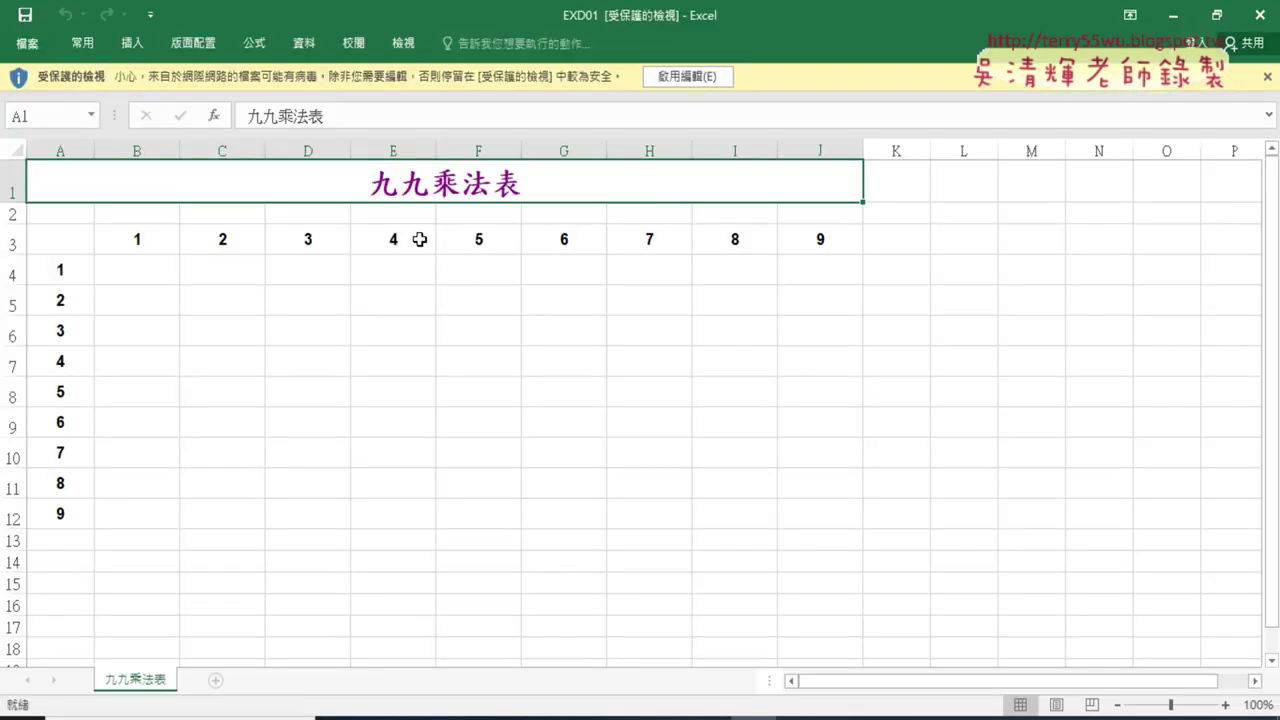
Enable editing in EXD01, highlight the empty B4:J12 target range, then return to B4
{"action": "left_click", "coordinate": [700, 77]}
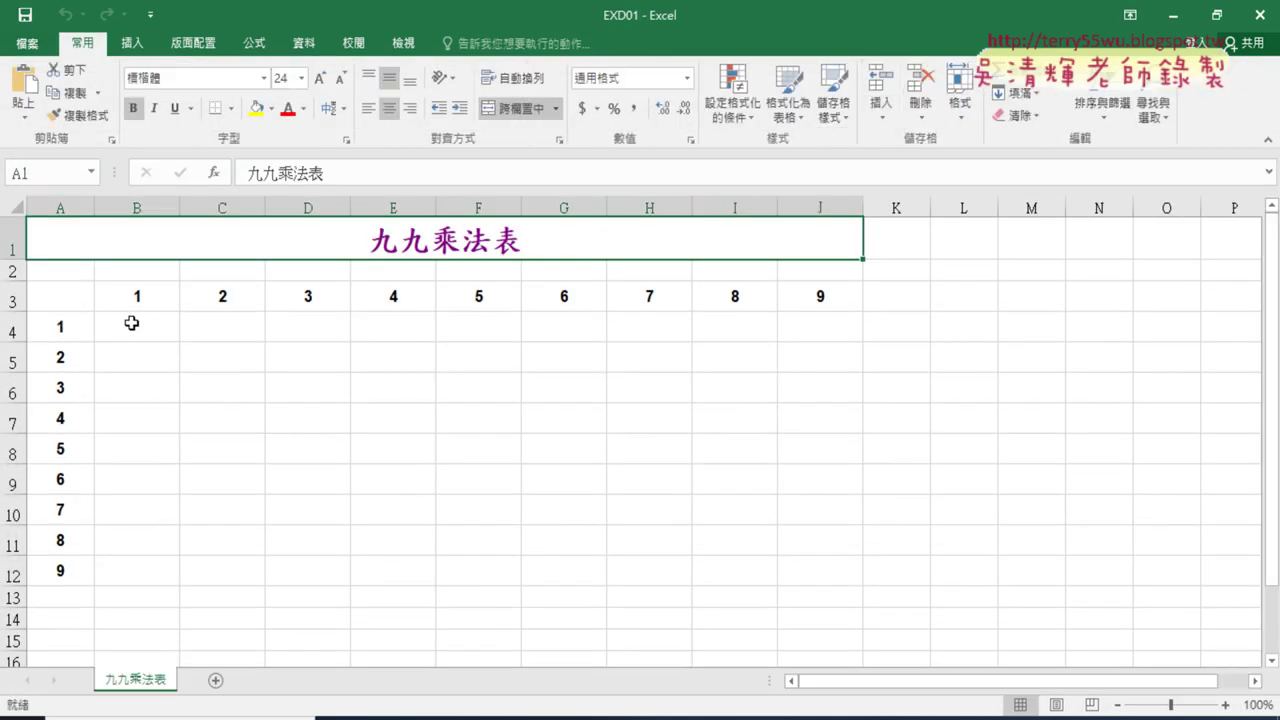
{"action": "left_click", "coordinate": [132, 323]}
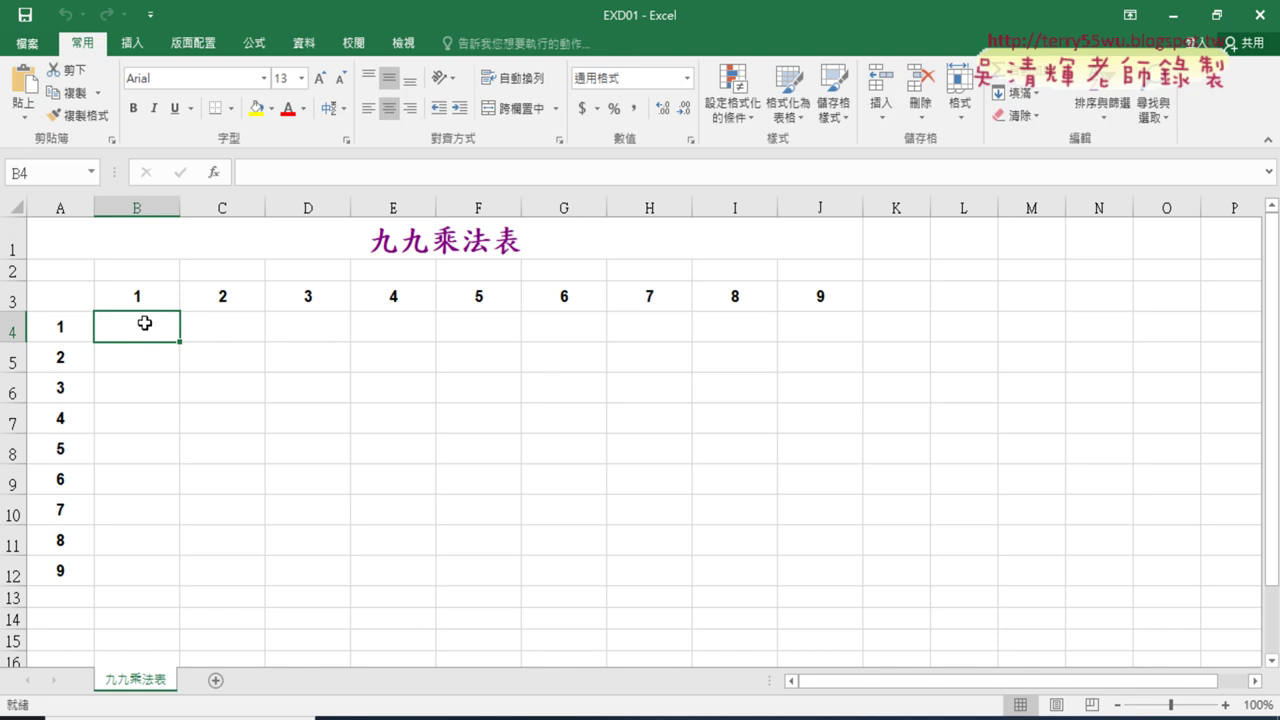
{"action": "mouse_move", "coordinate": [145, 323]}
{"action": "left_mouse_down"}
{"action": "mouse_move", "coordinate": [445, 420]}
{"action": "mouse_move", "coordinate": [847, 582]}
{"action": "left_mouse_up"}
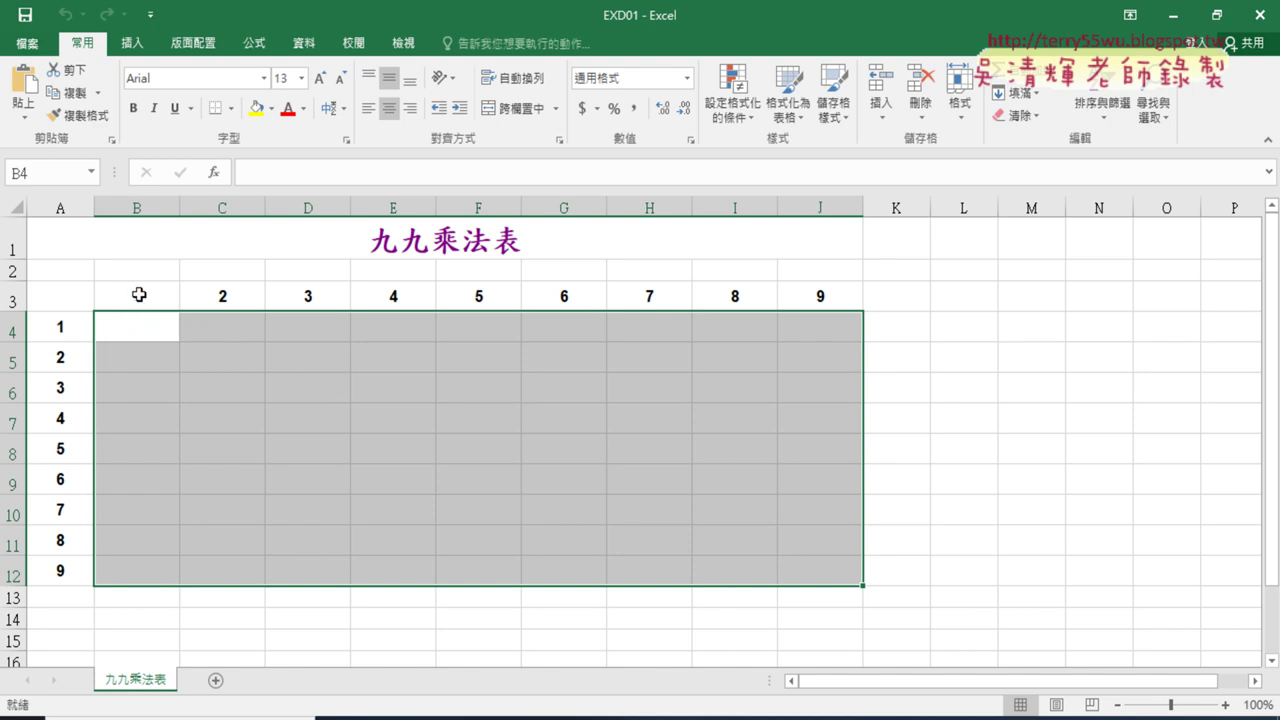
{"action": "left_click", "coordinate": [63, 326]}
{"action": "left_click", "coordinate": [122, 327]}
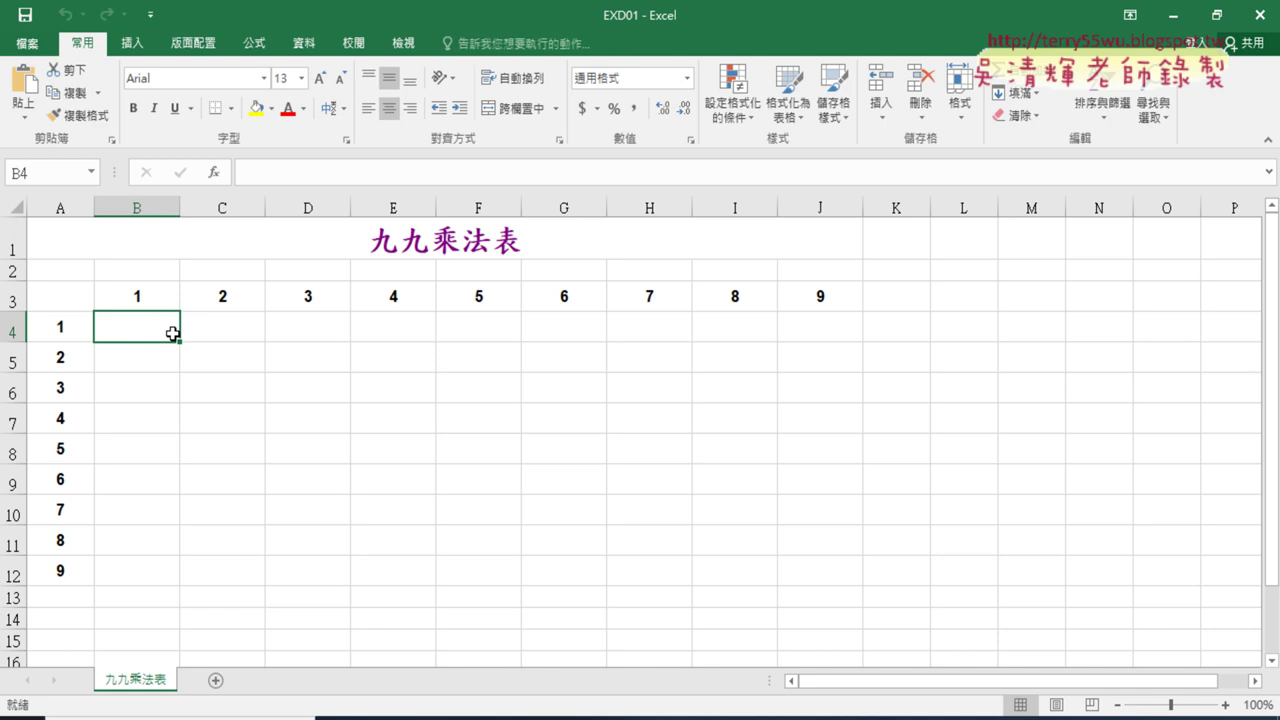
Type plain text 1x1=1 into B4, then erase it to enter a formula instead
{"action": "double_click", "coordinate": [173, 333]}
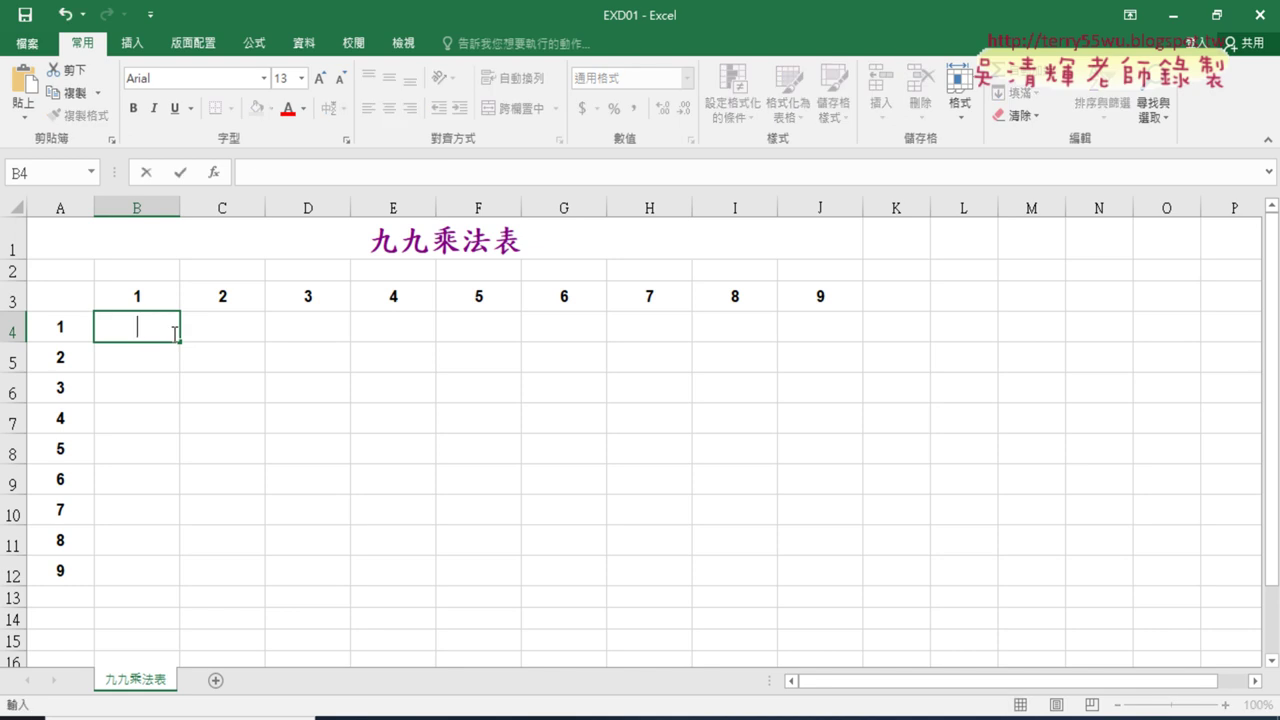
{"action": "type", "text": "1"}
{"action": "type", "text": "ㄨ"}
{"action": "key", "text": "BackSpace"}
{"action": "type", "text": "x1"}
{"action": "type", "text": "=1"}
{"action": "key", "text": "BackSpace"}
{"action": "key", "text": "BackSpace"}
{"action": "key", "text": "BackSpace"}
{"action": "key", "text": "BackSpace"}
{"action": "key", "text": "BackSpace"}
{"action": "left_click", "coordinate": [275, 176]}
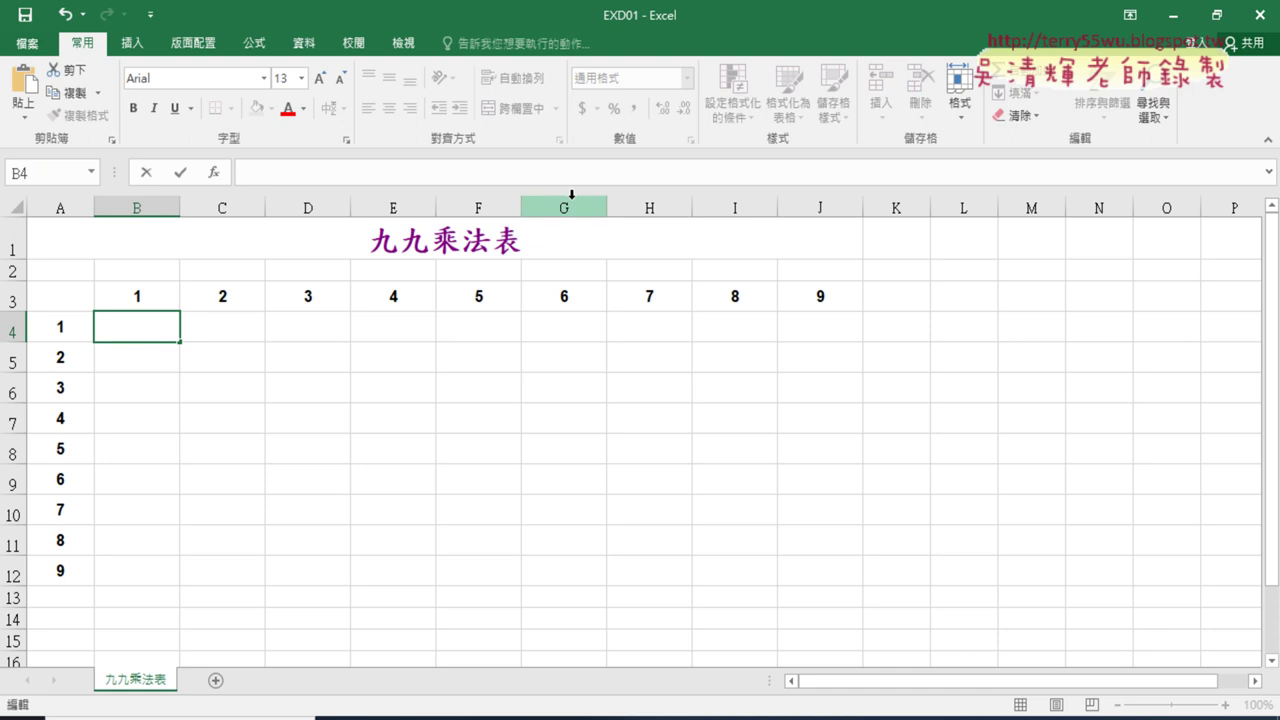
{"action": "type", "text": "="}
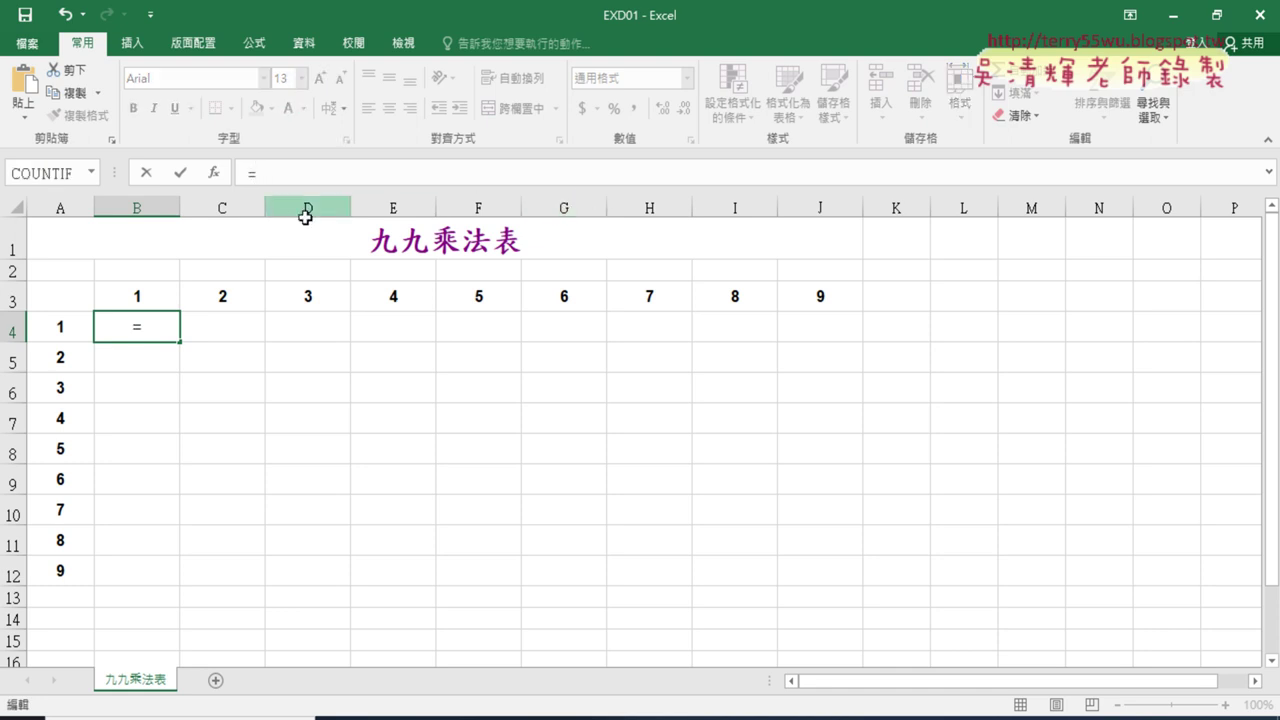
Build B4's formula as =B3&"x"&A4&"=" so it shows 1x1=
{"action": "left_click", "coordinate": [160, 297]}
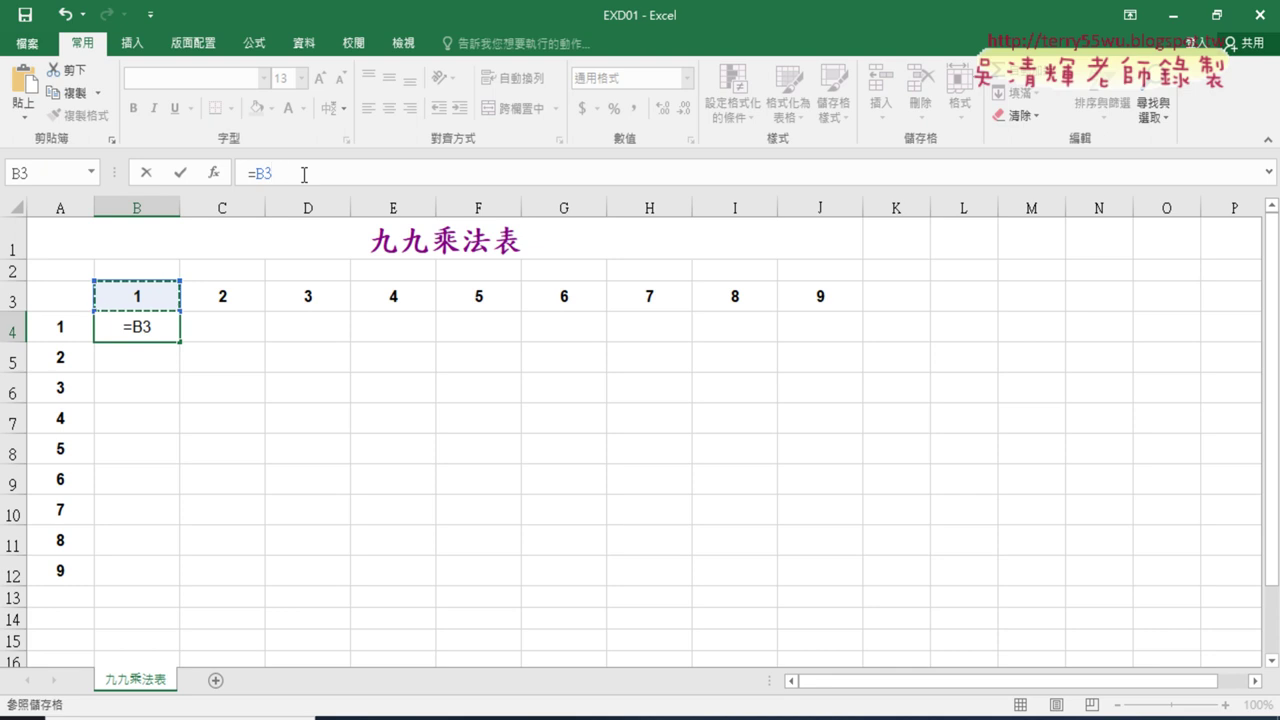
{"action": "type", "text": "&"}
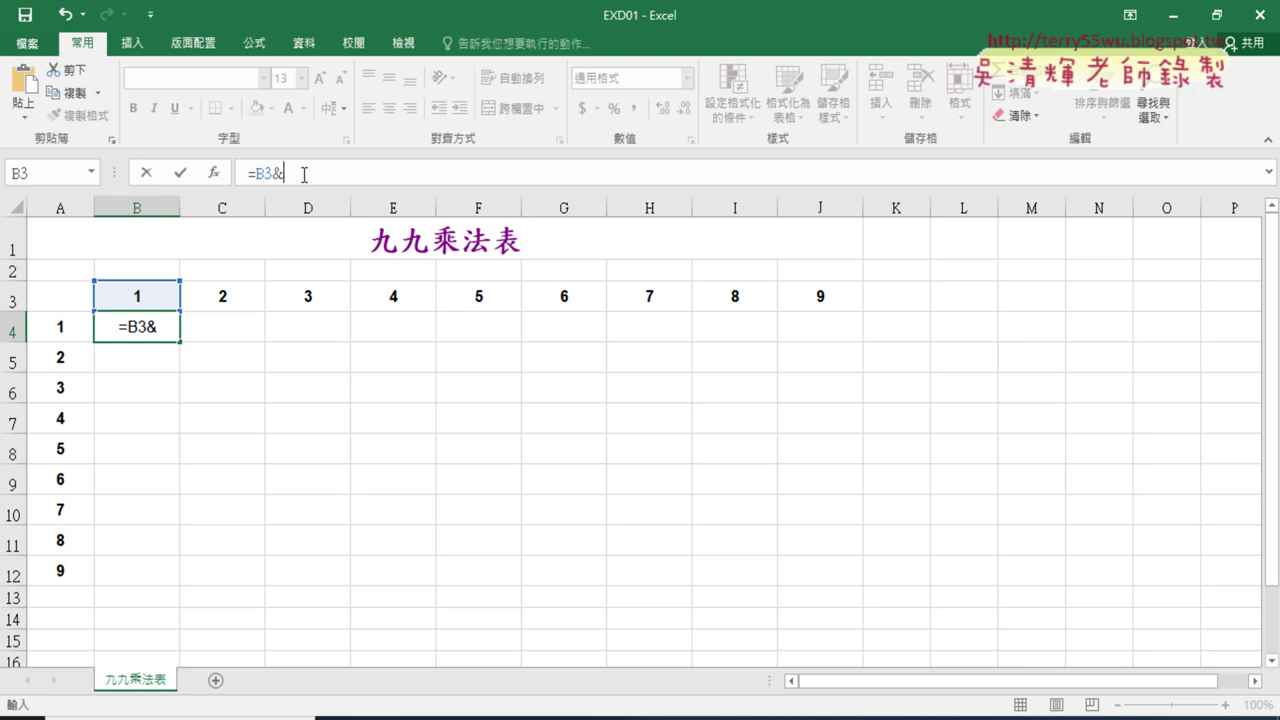
{"action": "type", "text": "\""}
{"action": "type", "text": "x"}
{"action": "type", "text": "\""}
{"action": "left_click", "coordinate": [180, 172]}
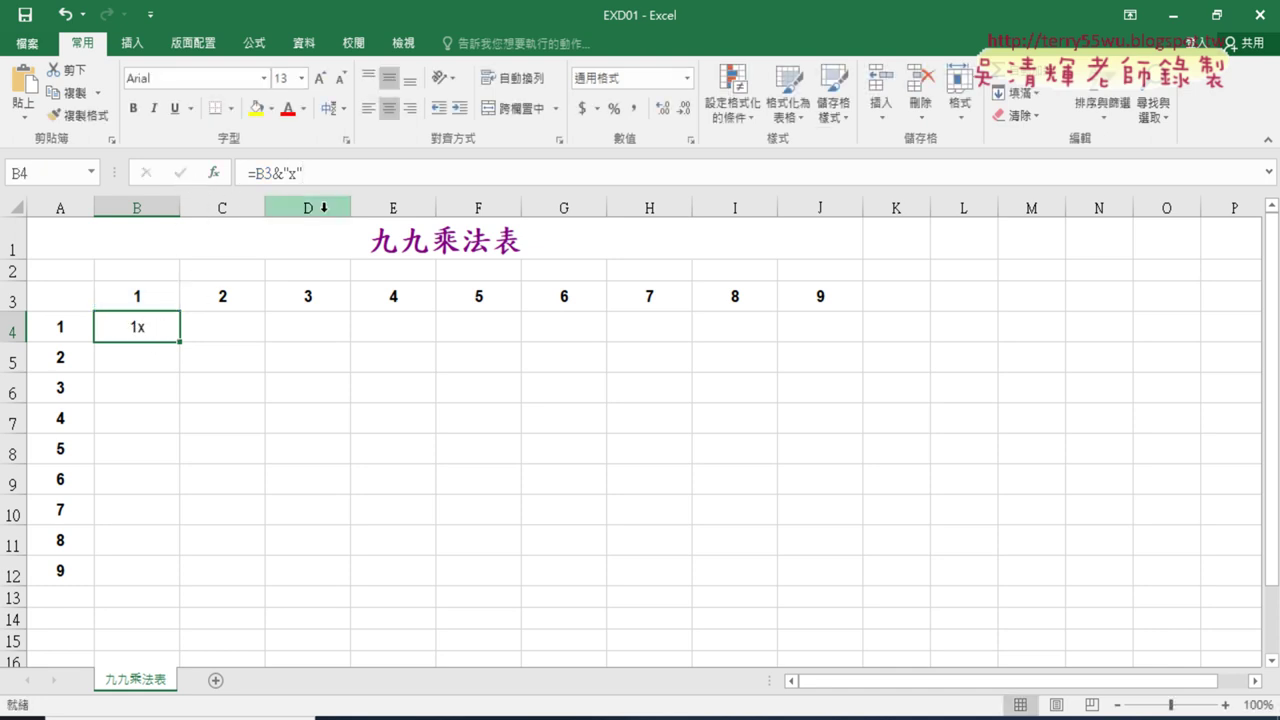
{"action": "left_click", "coordinate": [336, 172]}
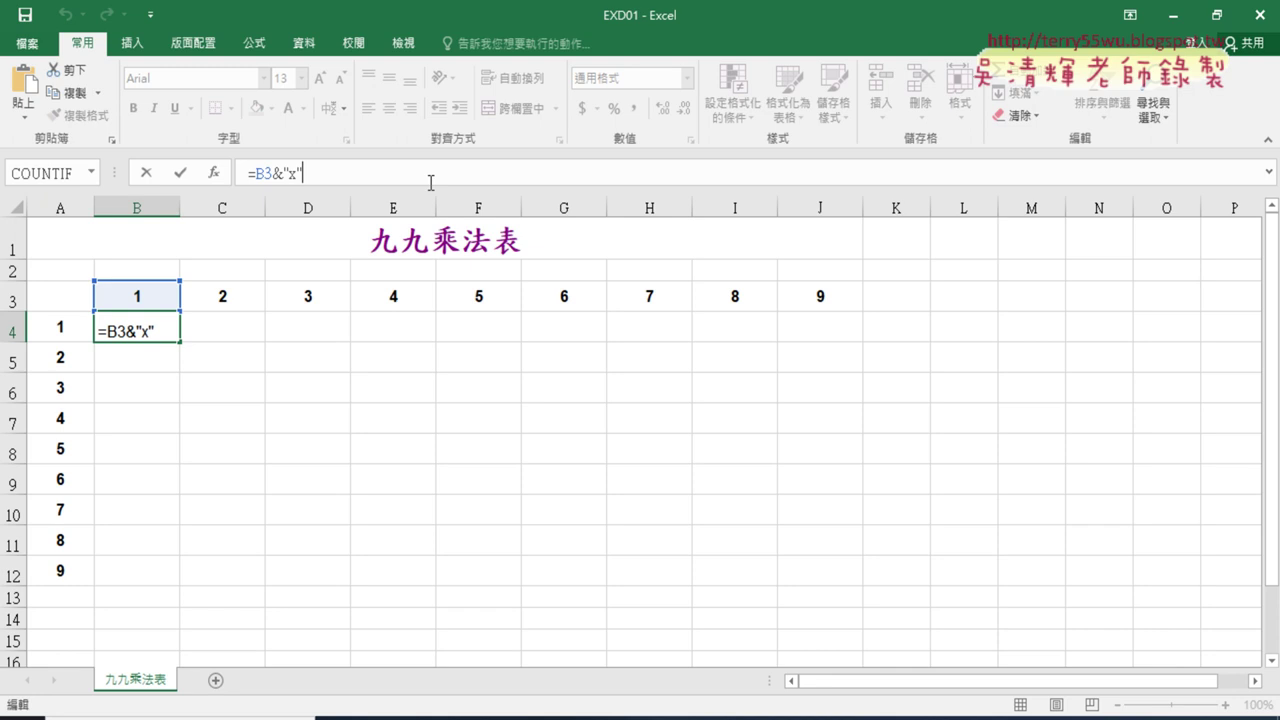
{"action": "type", "text": "&"}
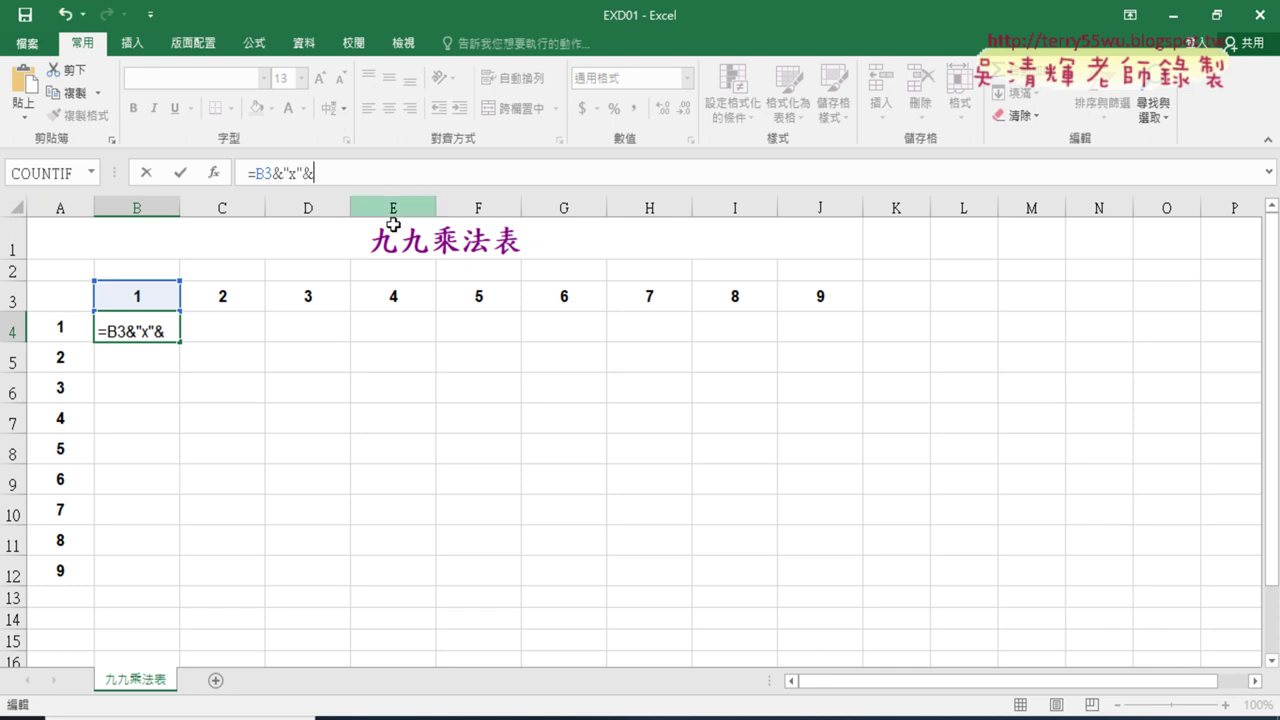
{"action": "left_click", "coordinate": [60, 327]}
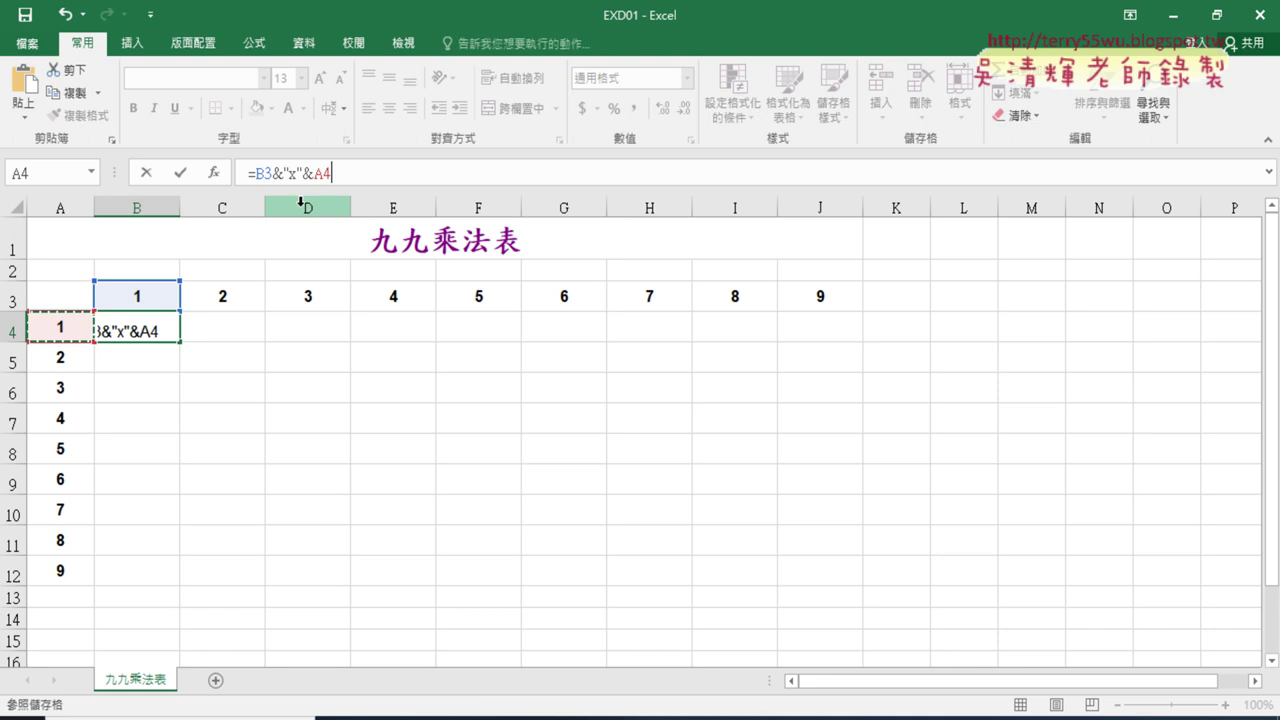
{"action": "type", "text": "&\""}
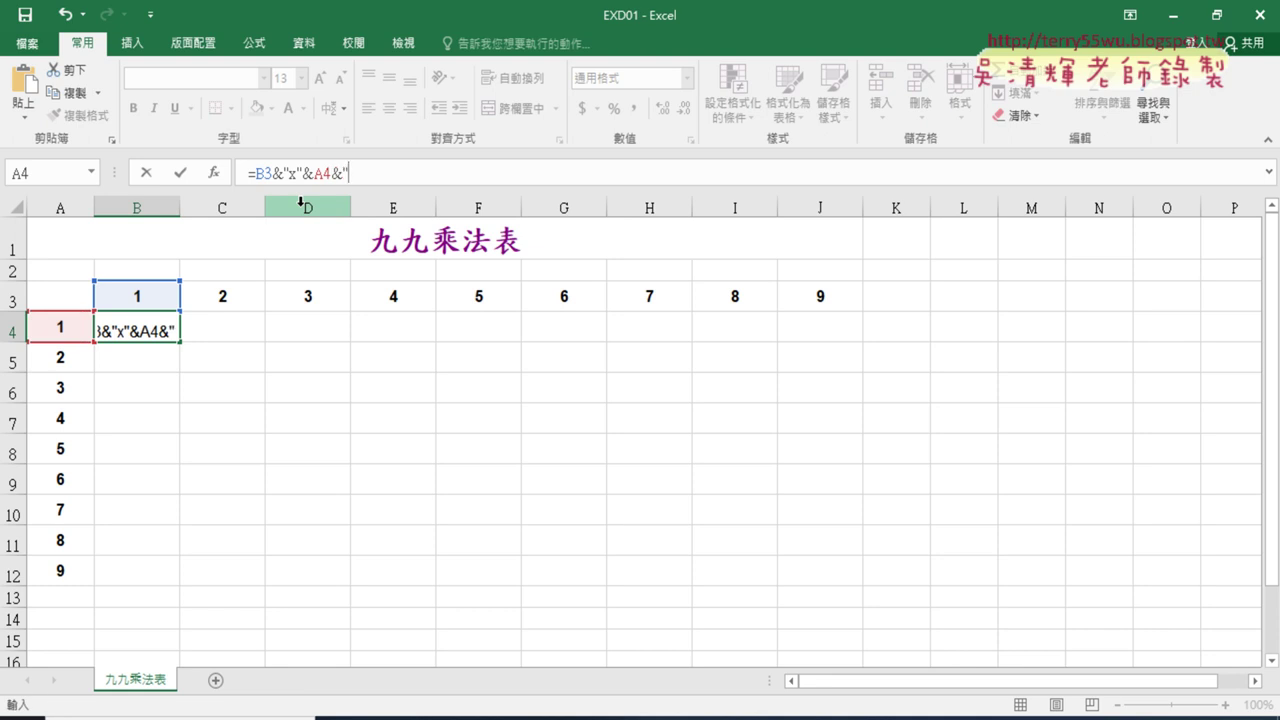
{"action": "type", "text": "="}
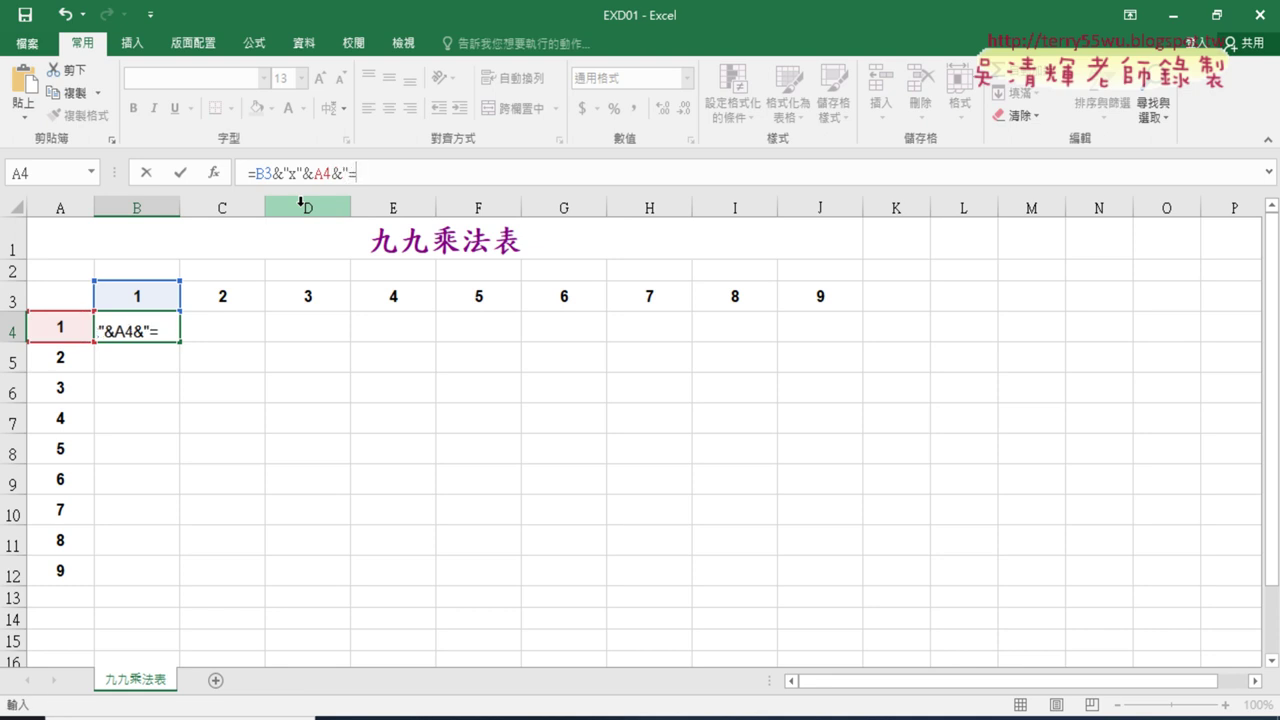
{"action": "type", "text": "\""}
{"action": "left_click", "coordinate": [180, 172]}
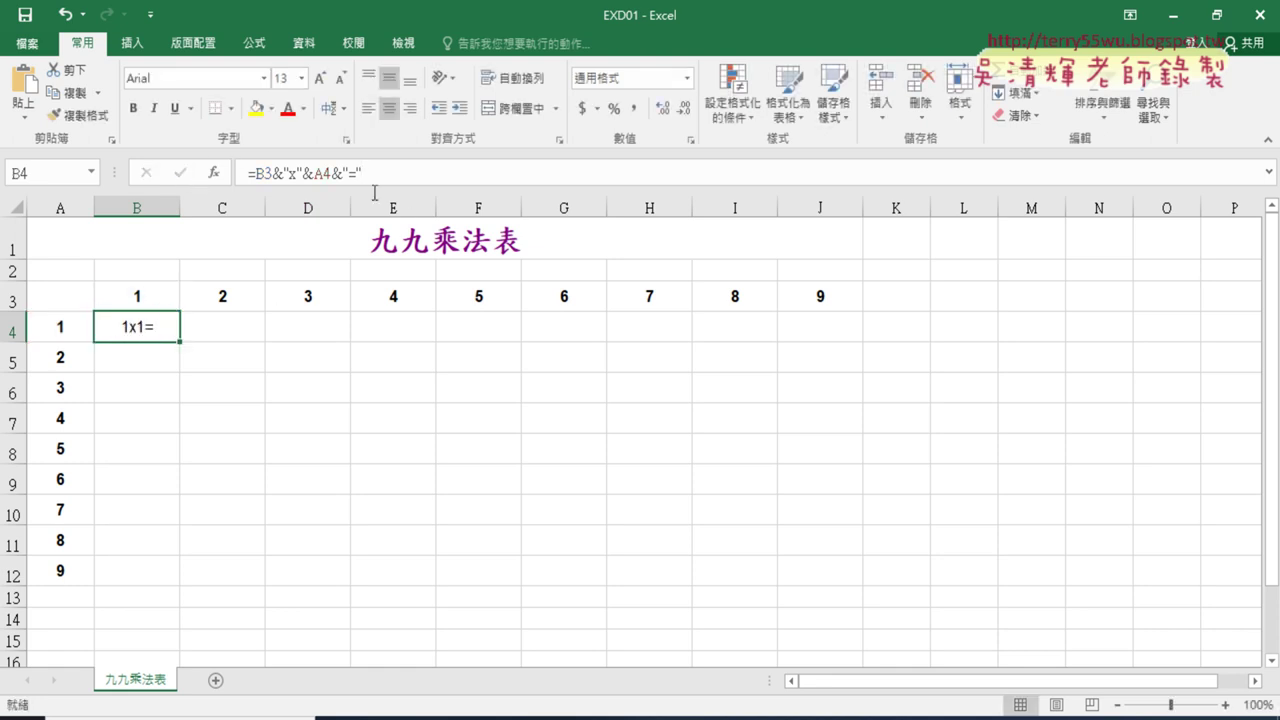
Append &B3*A4 so B4 holds =B3&"x"&A4&"="&B3*A4 and displays 1x1=1
{"action": "left_click", "coordinate": [398, 177]}
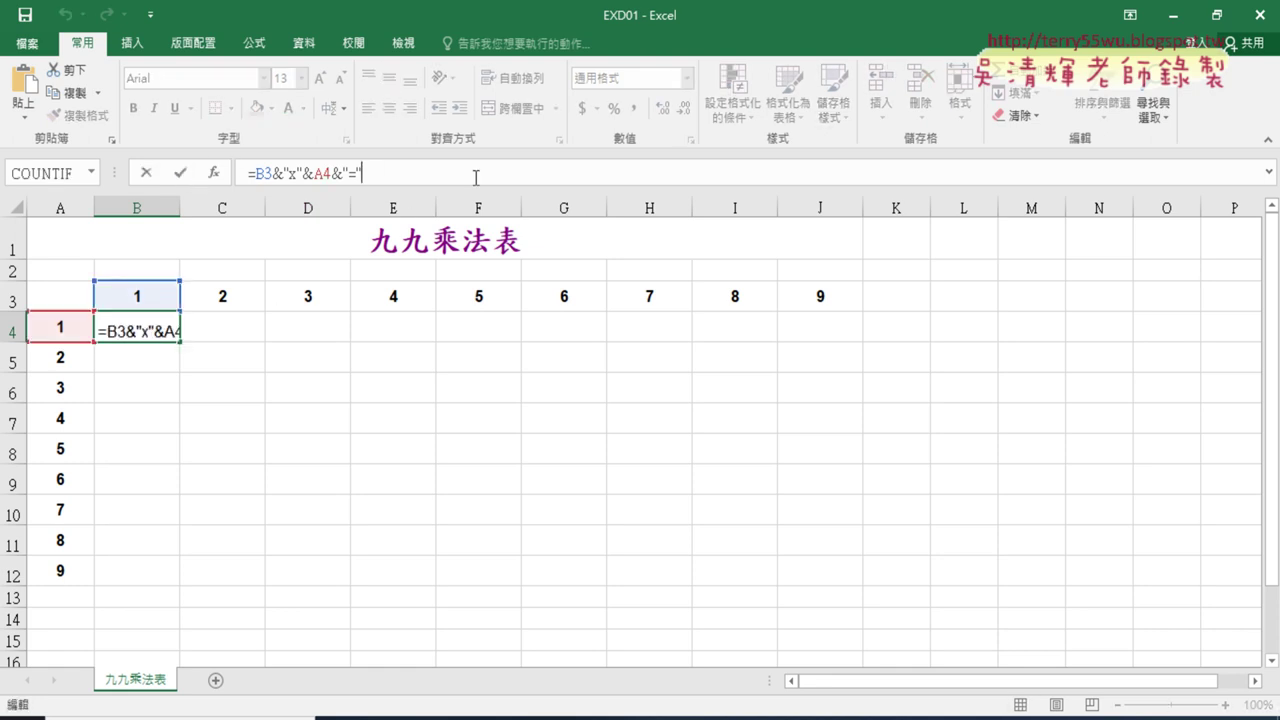
{"action": "type", "text": "&"}
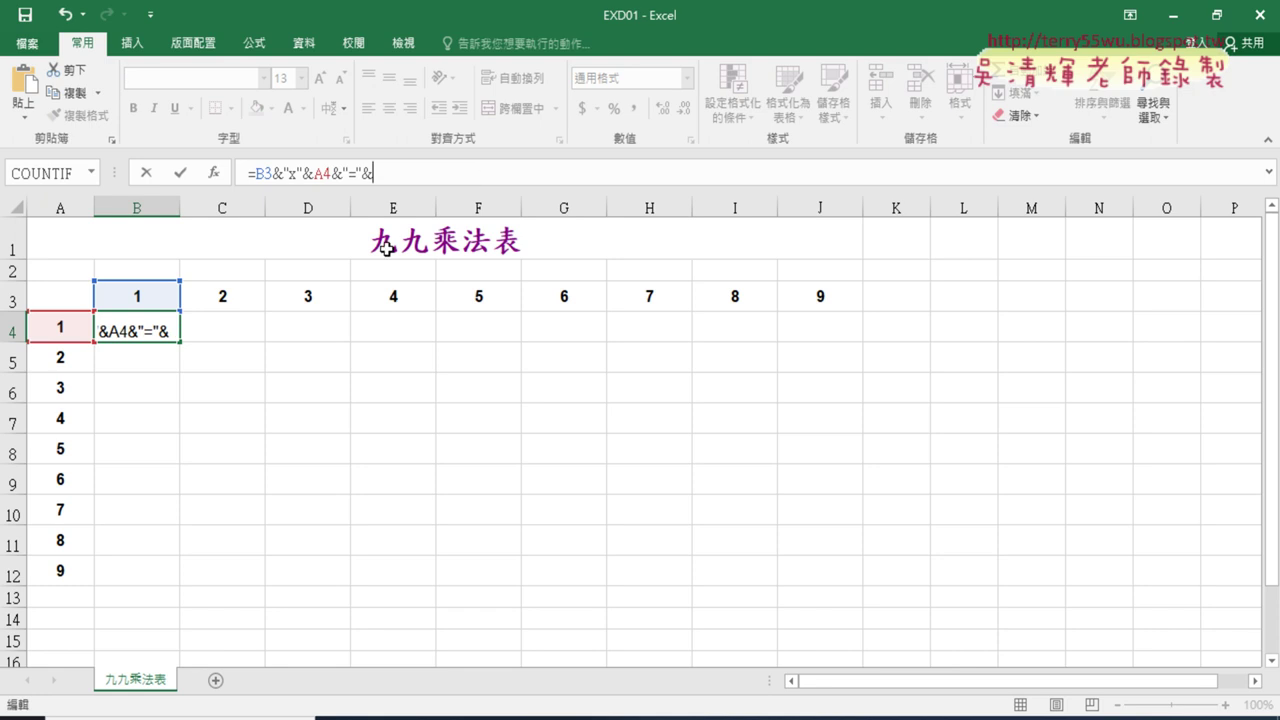
{"action": "left_click", "coordinate": [147, 300]}
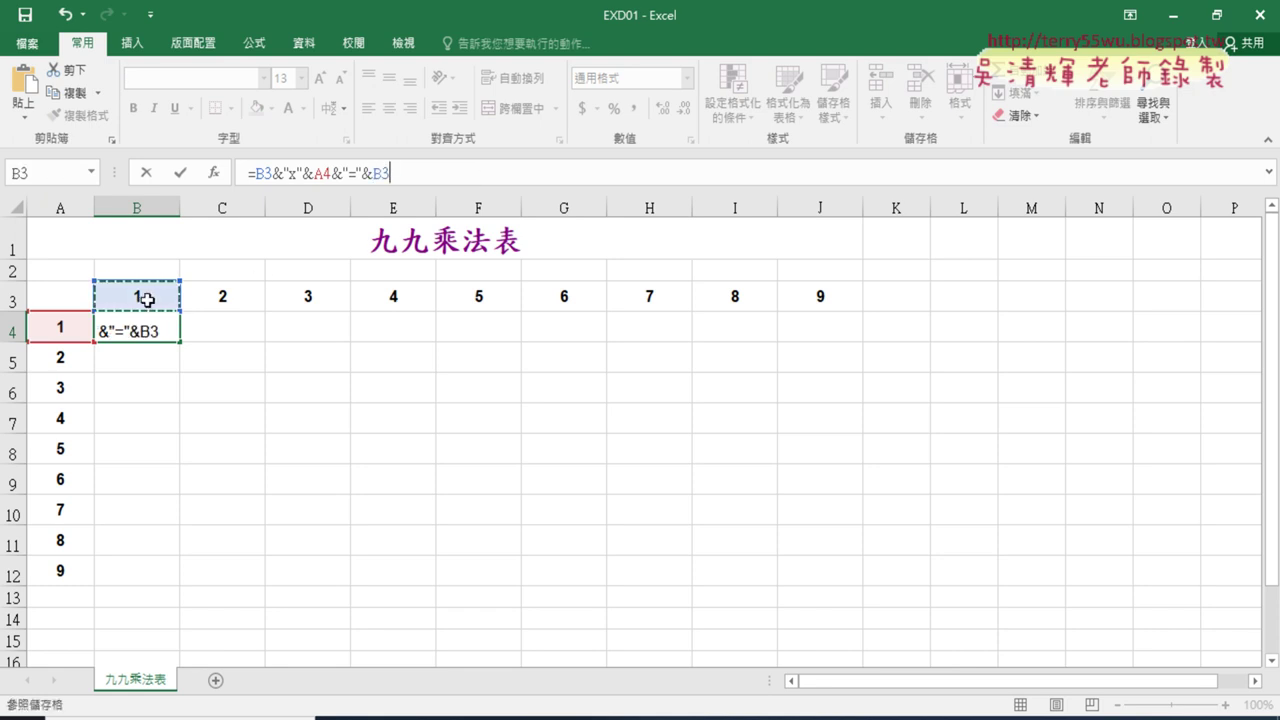
{"action": "type", "text": "*"}
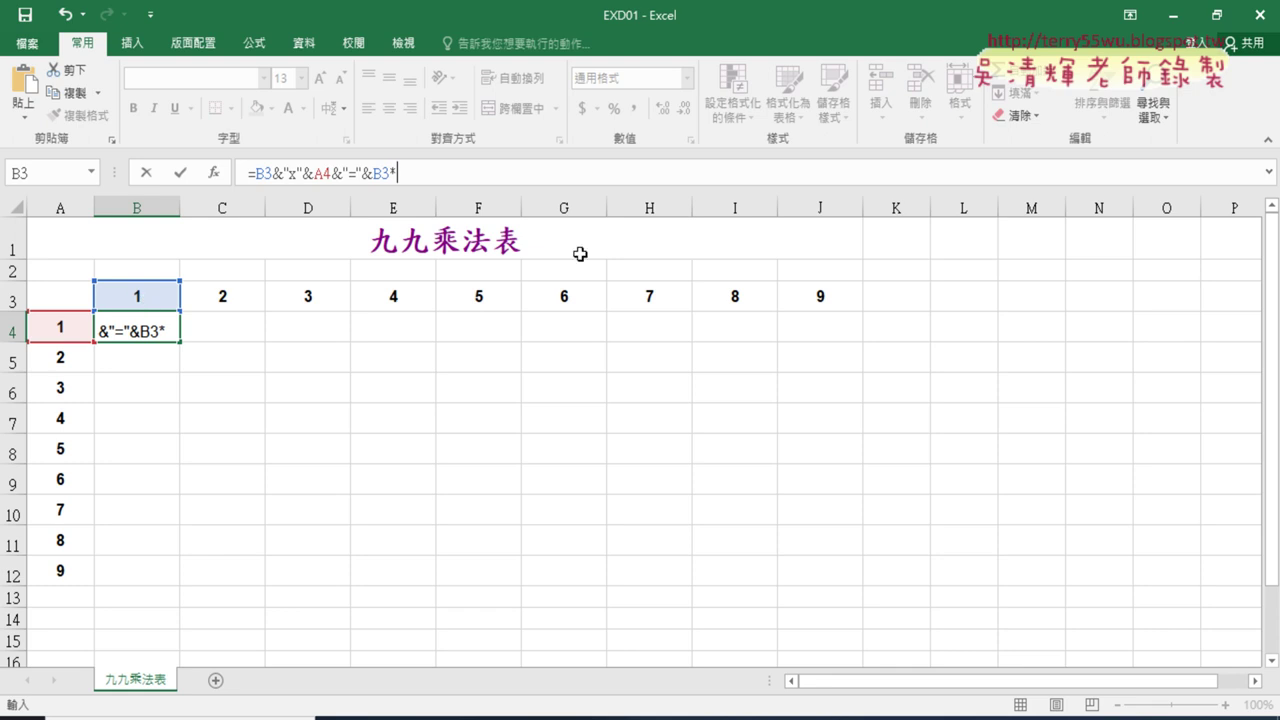
{"action": "left_click", "coordinate": [59, 331]}
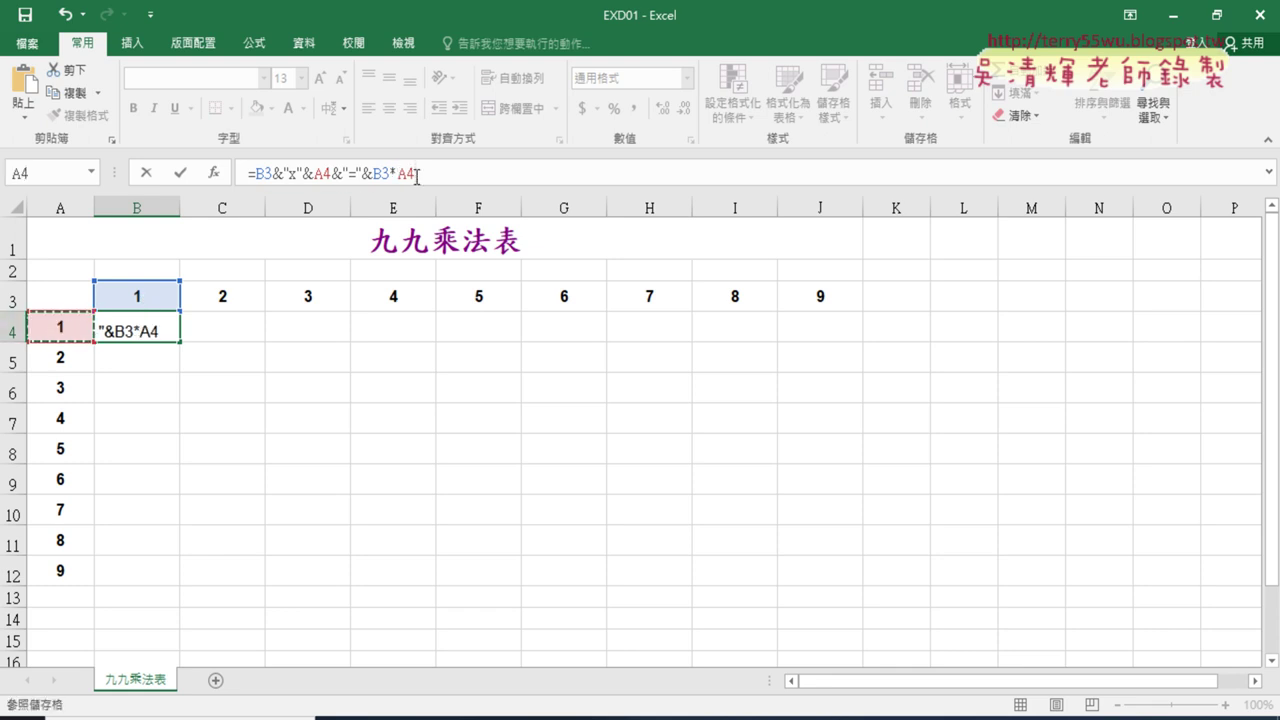
{"action": "left_click", "coordinate": [181, 176]}
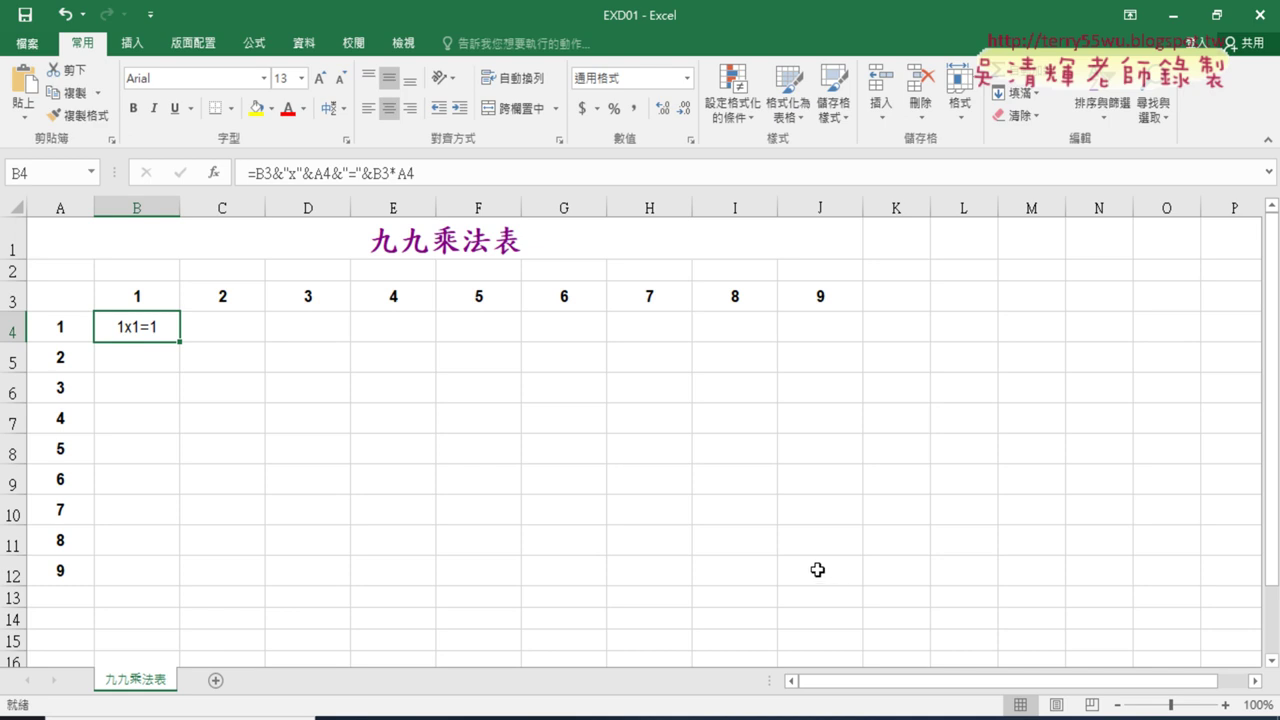
Fill B4's formula down to B12, then inspect B5, B4 and B3 to trace the #VALUE! errors
{"action": "left_click_drag", "start_coordinate": [180, 344], "coordinate": [201, 590]}
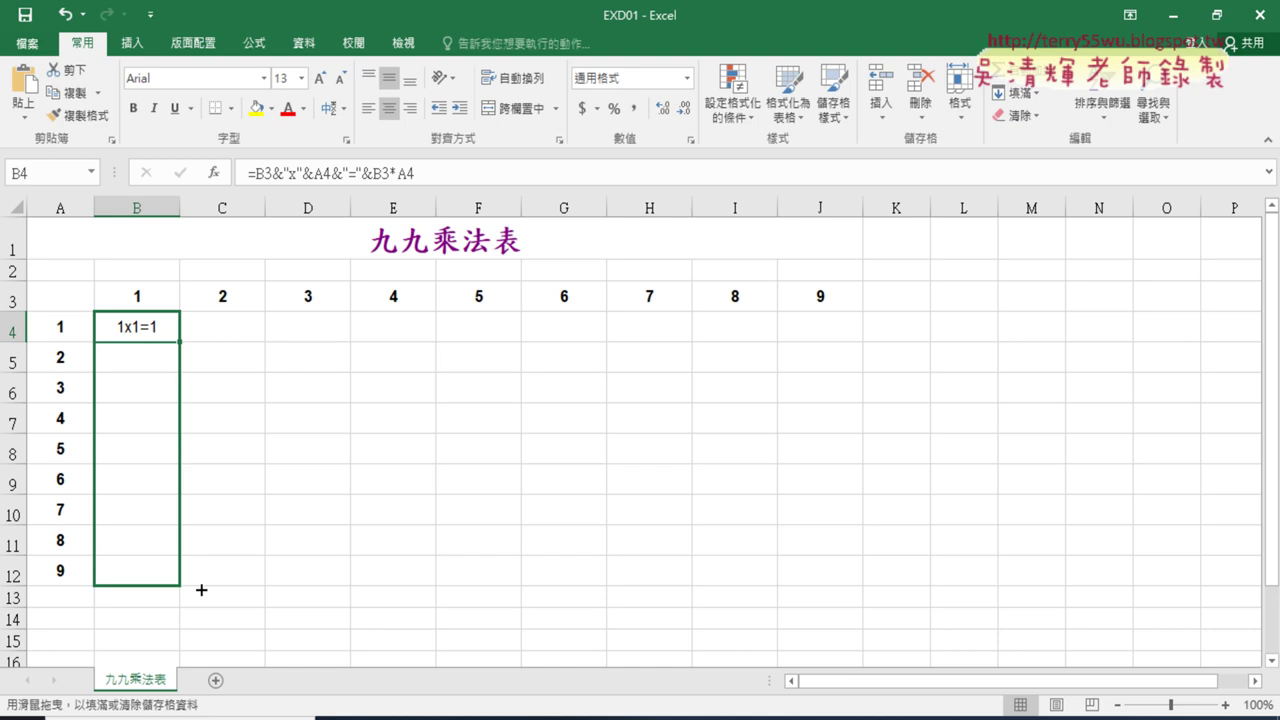
{"action": "left_click_drag", "start_coordinate": [201, 590], "coordinate": [201, 591]}
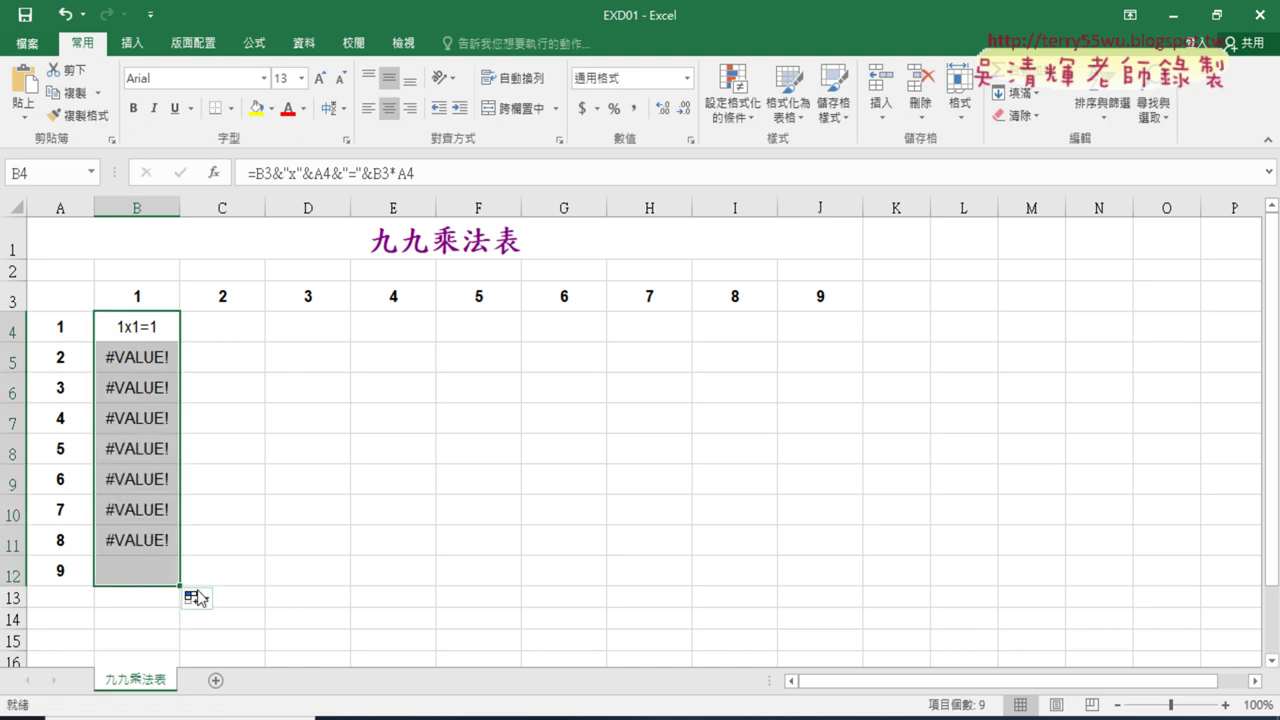
{"action": "left_click", "coordinate": [132, 362]}
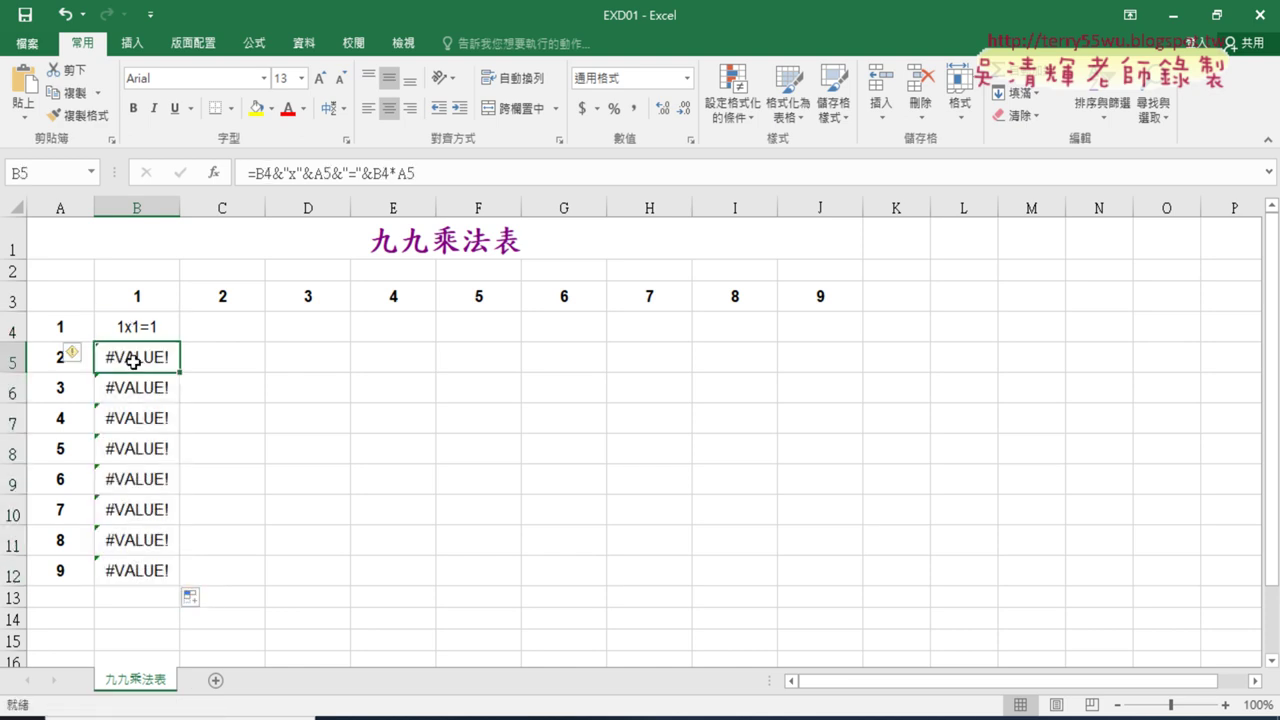
{"action": "left_click", "coordinate": [141, 326]}
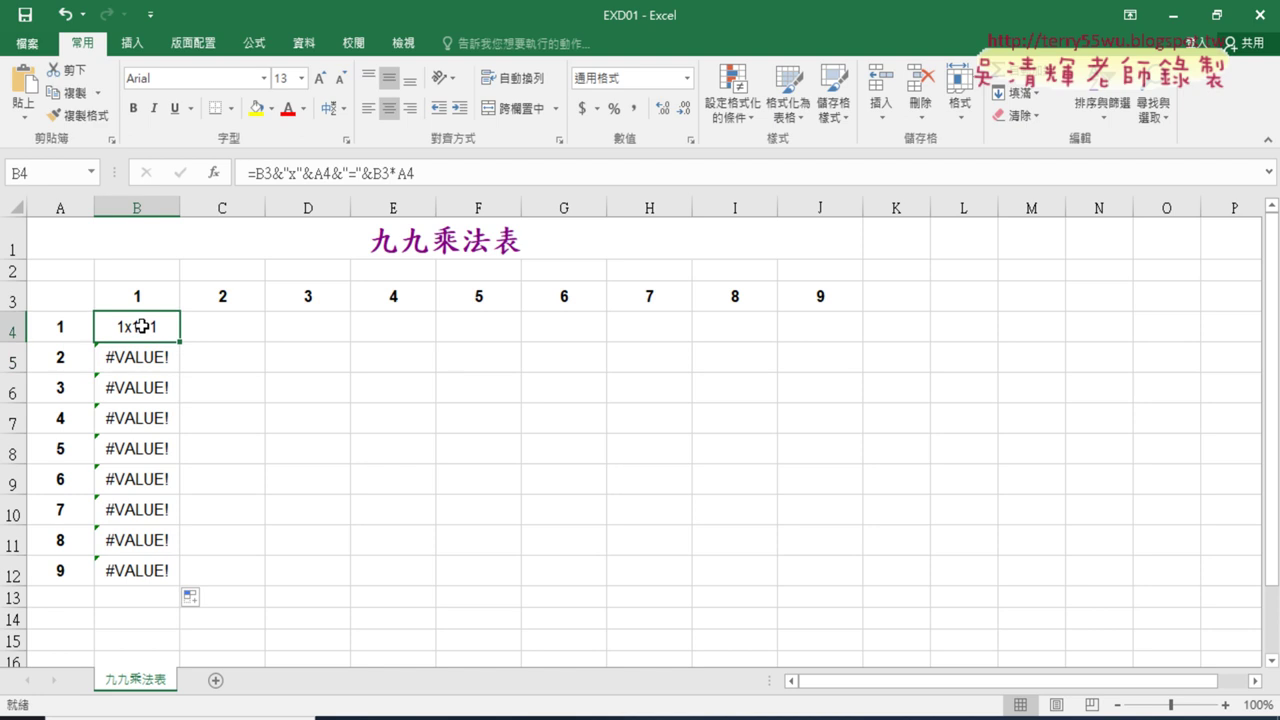
{"action": "left_click", "coordinate": [141, 292]}
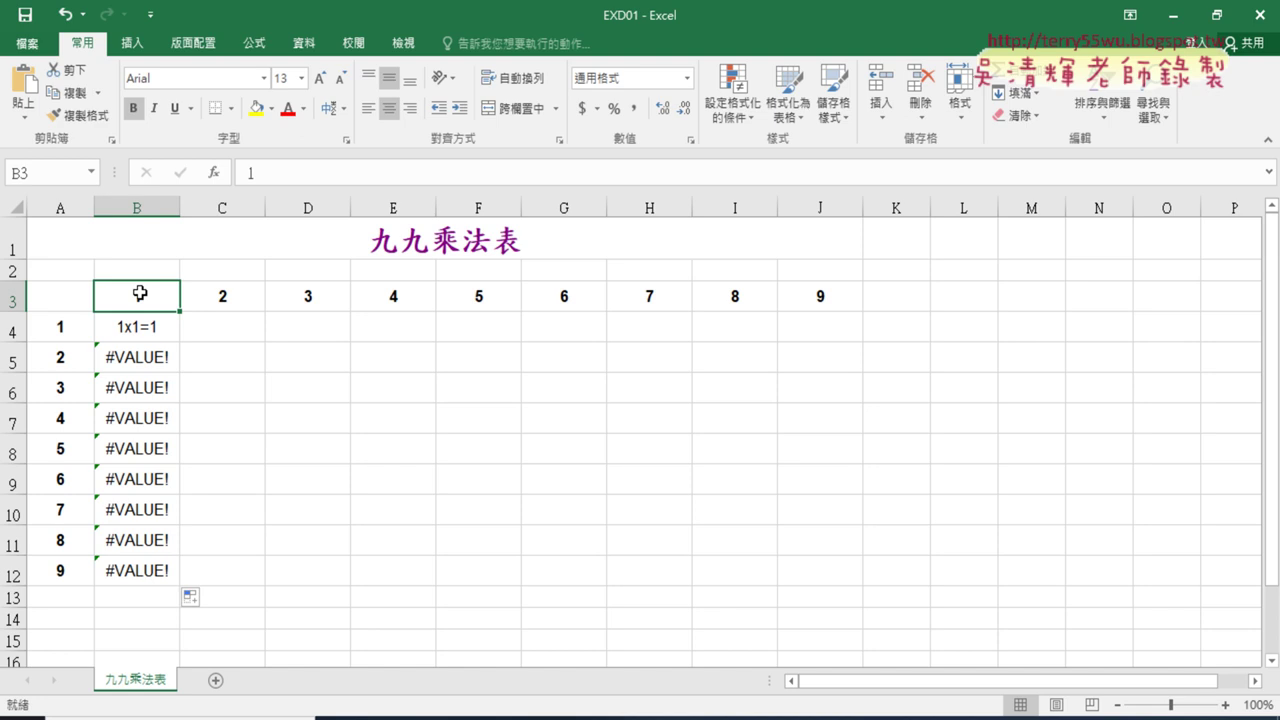
{"action": "left_click", "coordinate": [160, 329]}
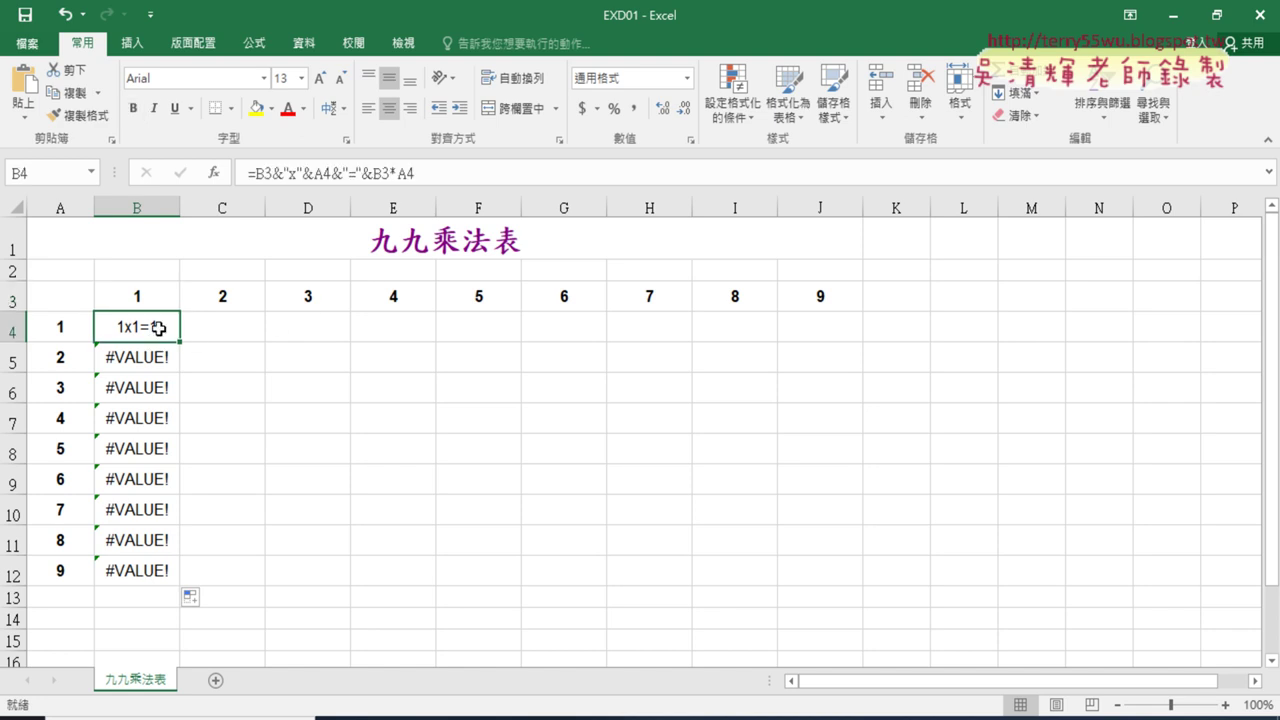
{"action": "left_click", "coordinate": [268, 173]}
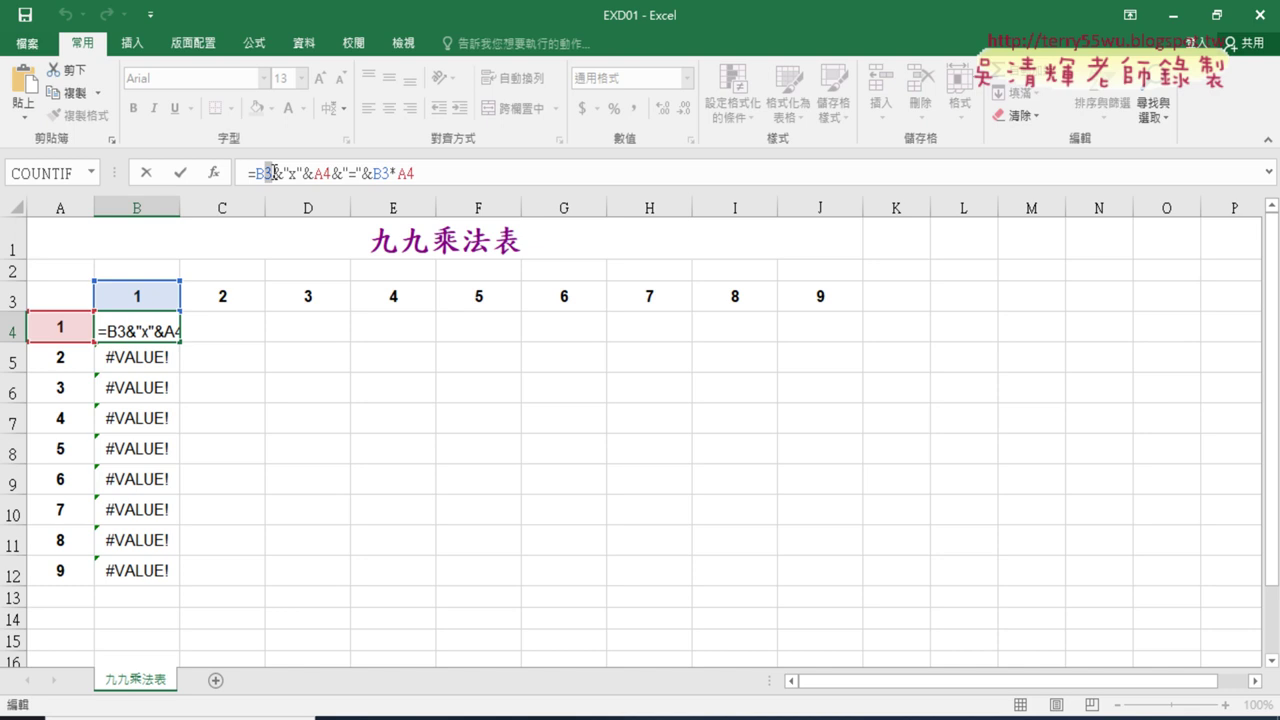
Change both B3 references to B$3 and refill B4 down to B12, showing 1x1=1 to 1x9=9
{"action": "left_click", "coordinate": [271, 173]}
{"action": "key", "text": "F4"}
{"action": "key", "text": "F4"}
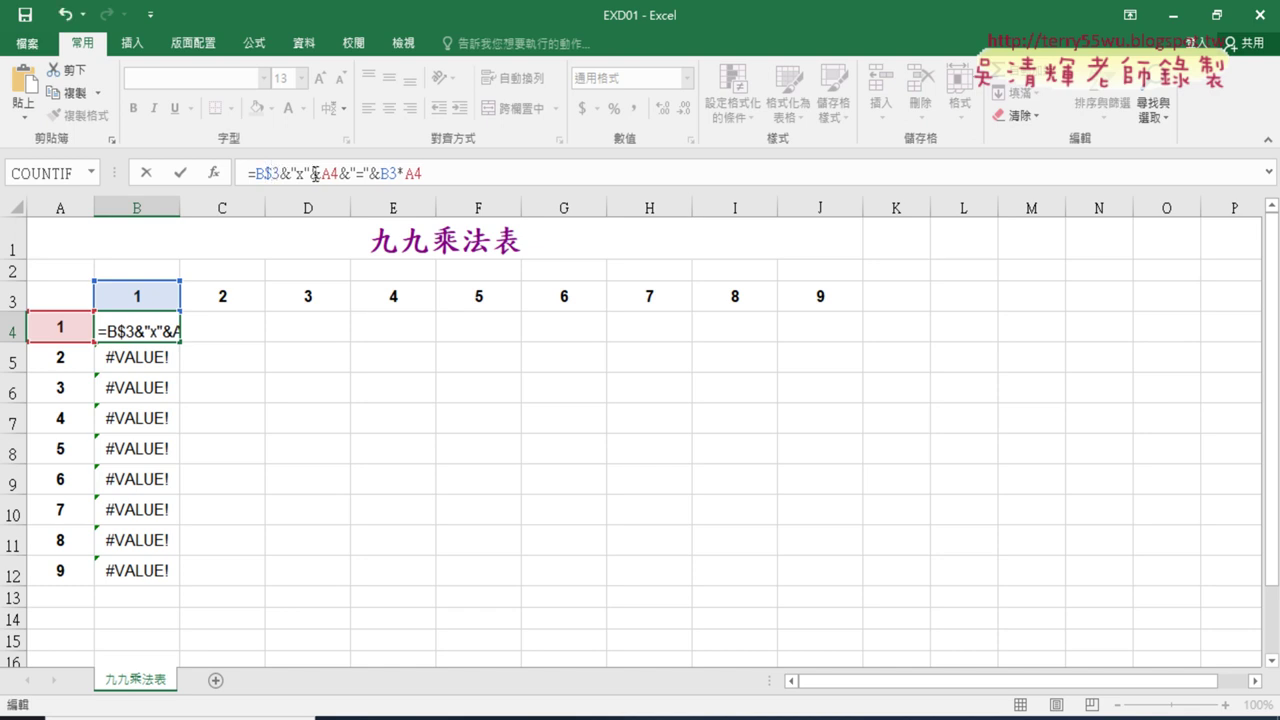
{"action": "left_click", "coordinate": [389, 174]}
{"action": "type", "text": "$"}
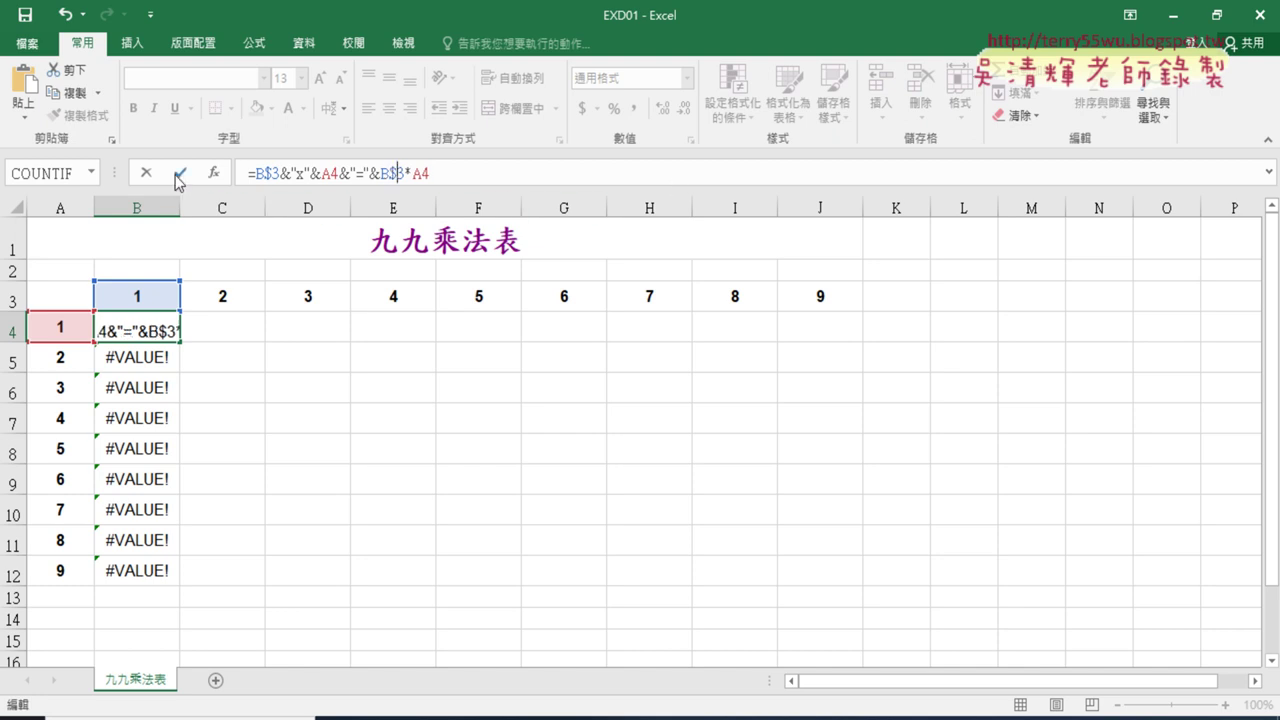
{"action": "left_click_drag", "start_coordinate": [265, 177], "coordinate": [281, 177]}
{"action": "left_click_drag", "start_coordinate": [389, 174], "coordinate": [404, 174]}
{"action": "left_click", "coordinate": [180, 173]}
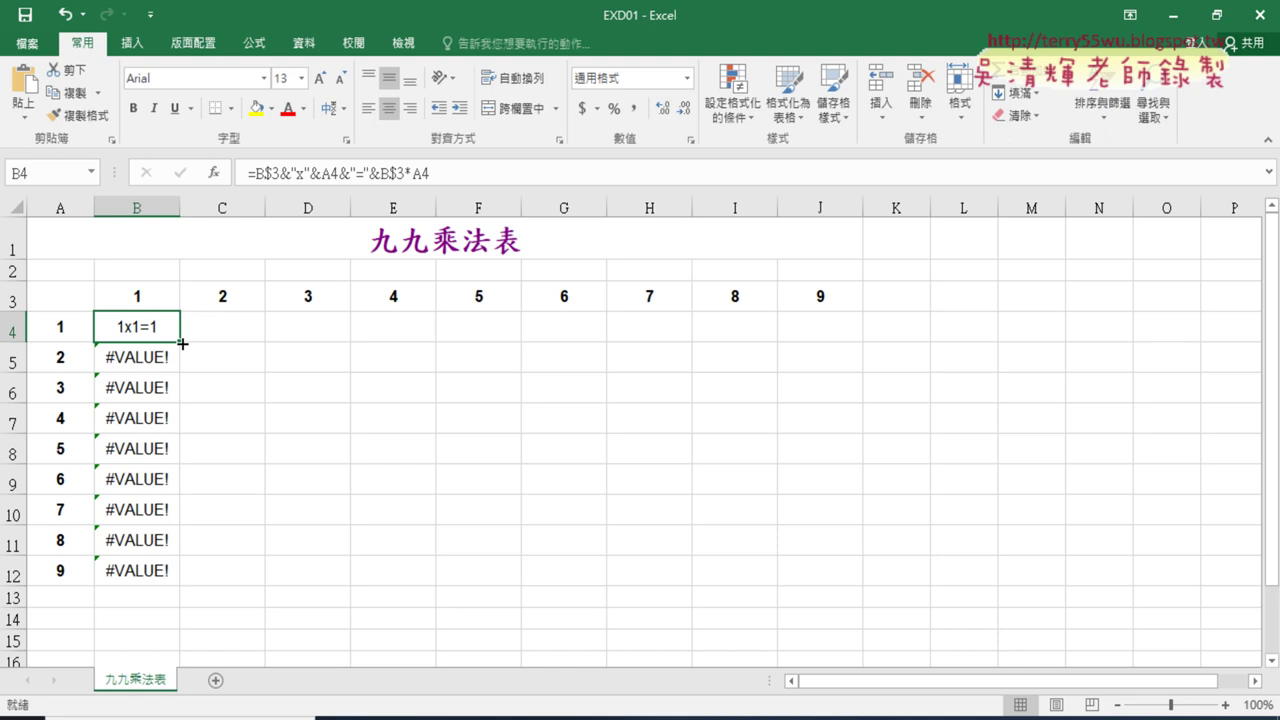
{"action": "mouse_move", "coordinate": [180, 342]}
{"action": "left_mouse_down"}
{"action": "mouse_move", "coordinate": [185, 575]}
{"action": "mouse_move", "coordinate": [220, 580]}
{"action": "left_mouse_up"}
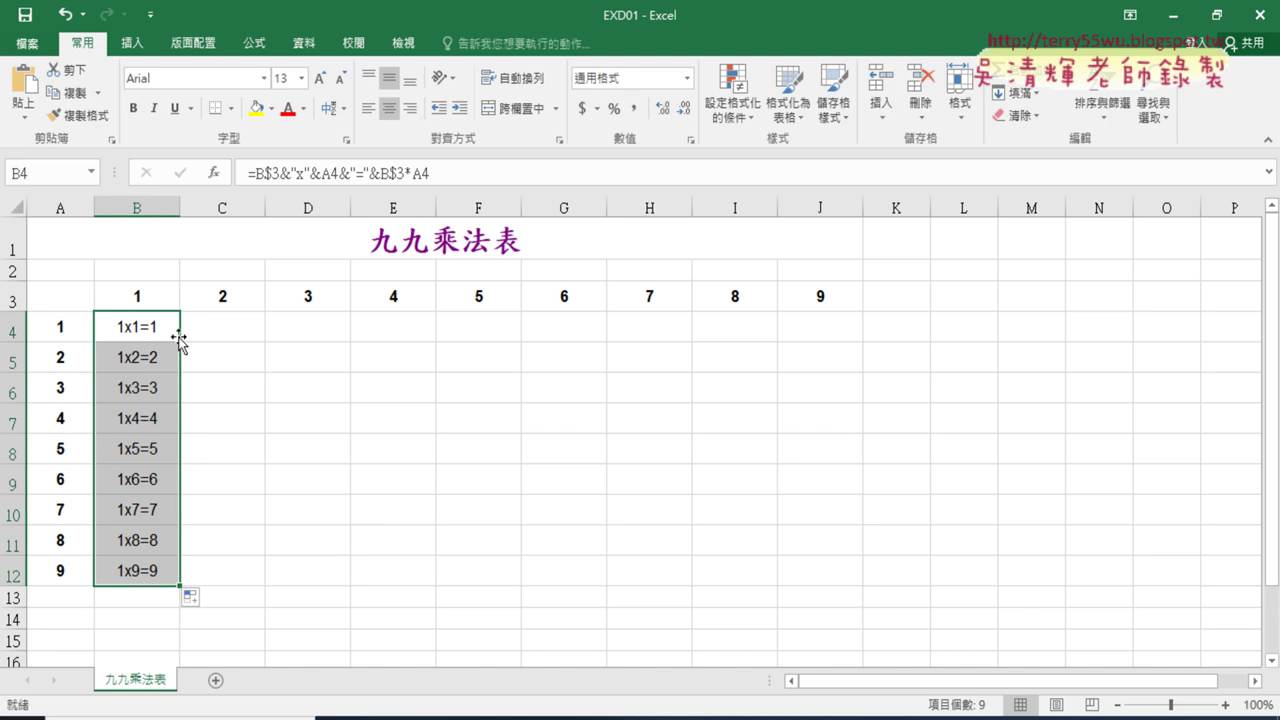
{"action": "left_click", "coordinate": [153, 296]}
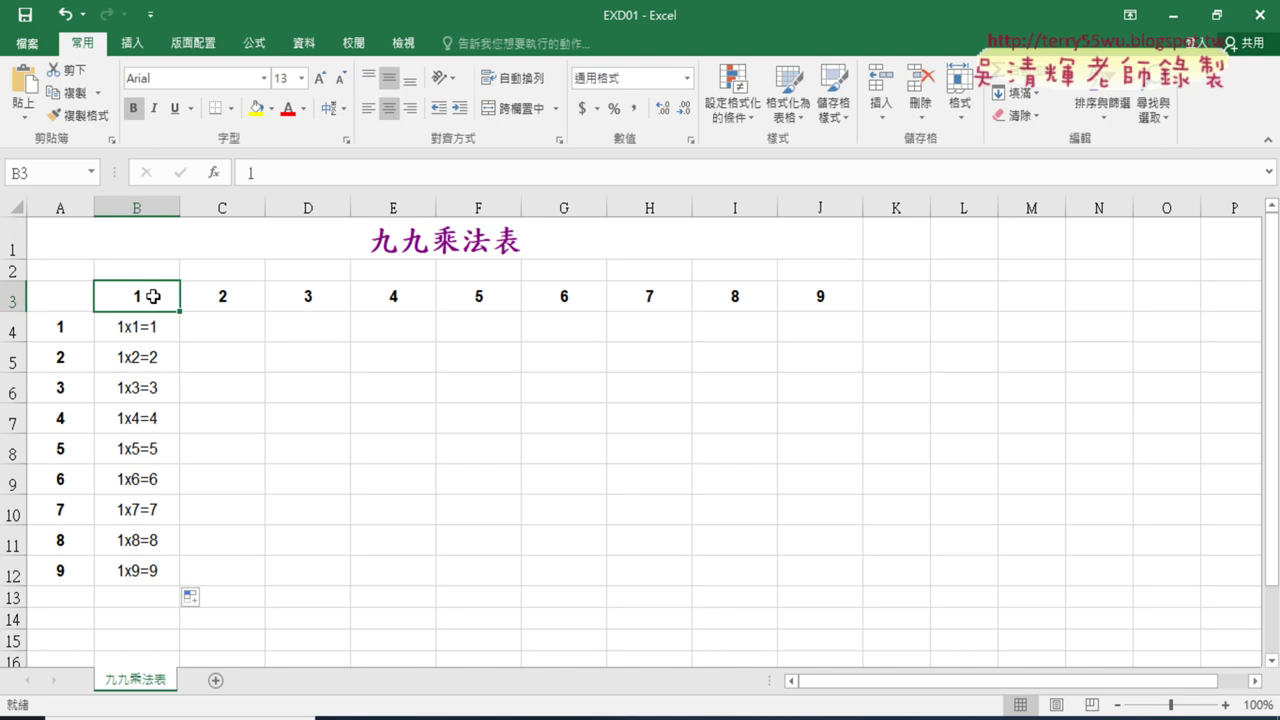
{"action": "left_click", "coordinate": [131, 331]}
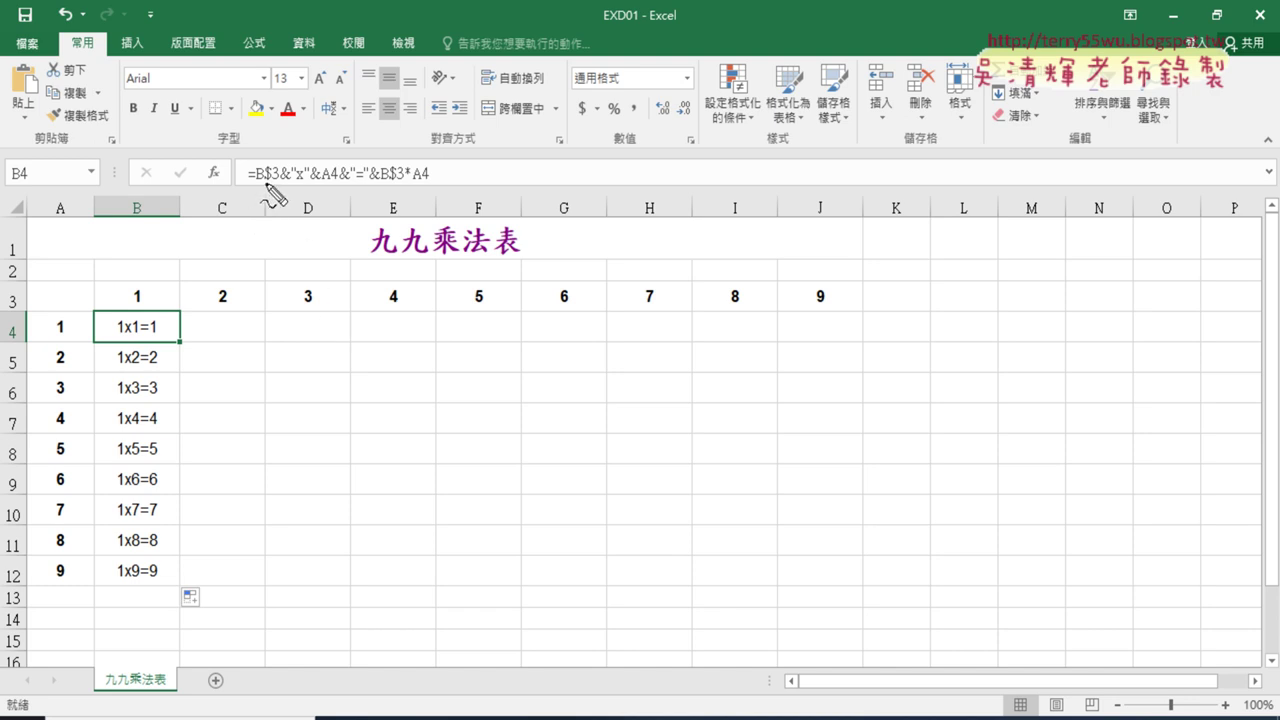
{"action": "left_click_drag", "start_coordinate": [265, 182], "coordinate": [278, 182]}
{"action": "left_click_drag", "start_coordinate": [393, 183], "coordinate": [406, 183]}
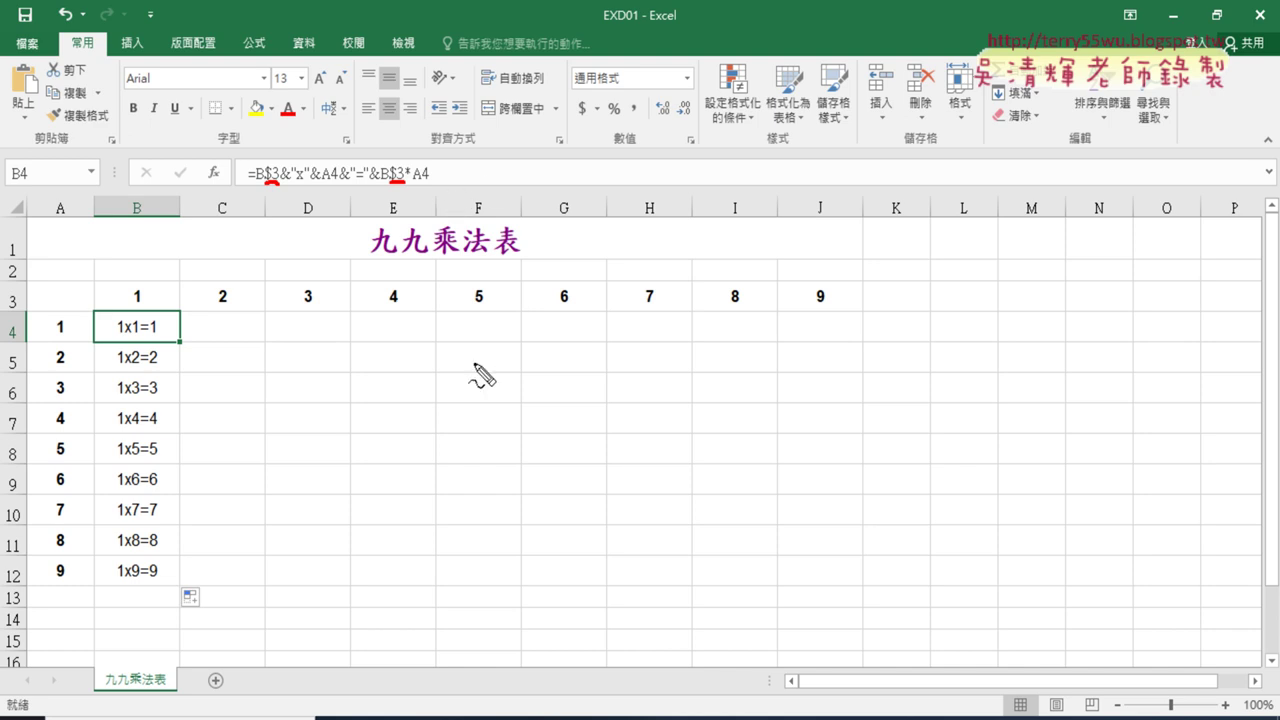
{"action": "left_click_drag", "start_coordinate": [176, 596], "coordinate": [285, 590]}
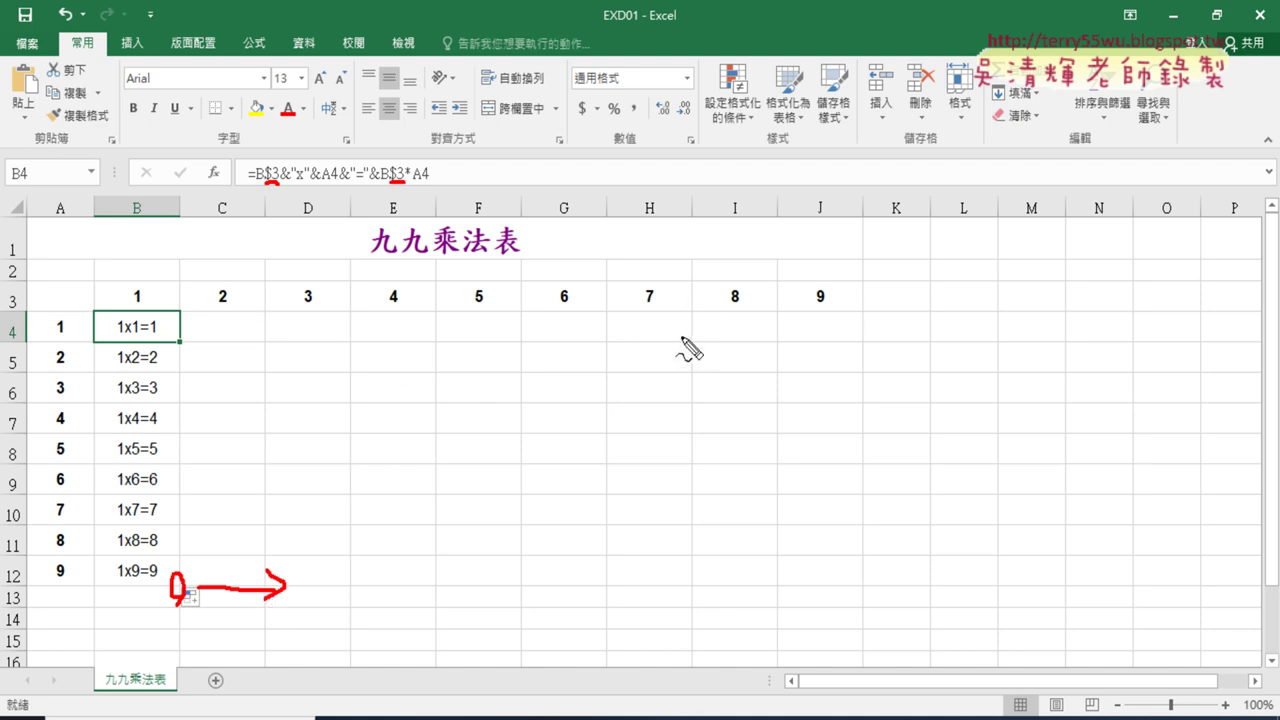
{"action": "key", "text": "Escape"}
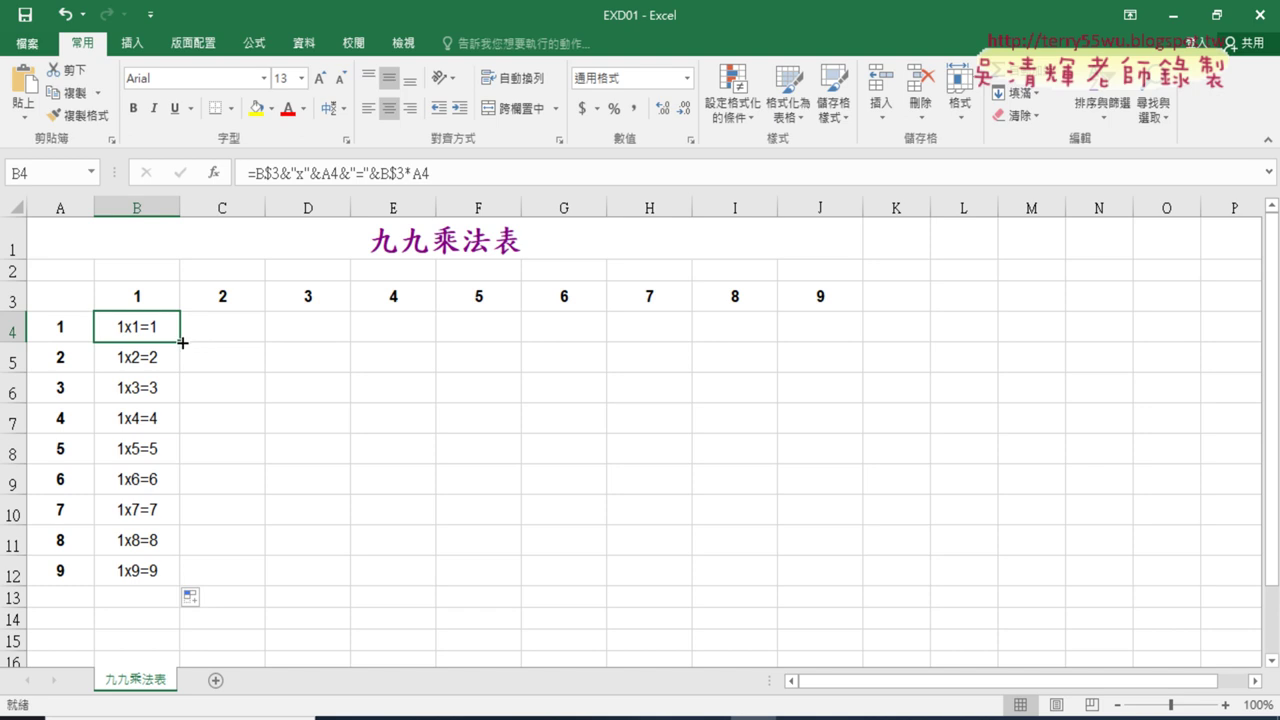
Fill B4's formula across to J12, yielding #VALUE! errors, then refill column B down to B12
{"action": "mouse_move", "coordinate": [180, 342]}
{"action": "left_mouse_down"}
{"action": "mouse_move", "coordinate": [183, 586]}
{"action": "mouse_move", "coordinate": [862, 588]}
{"action": "left_mouse_up"}
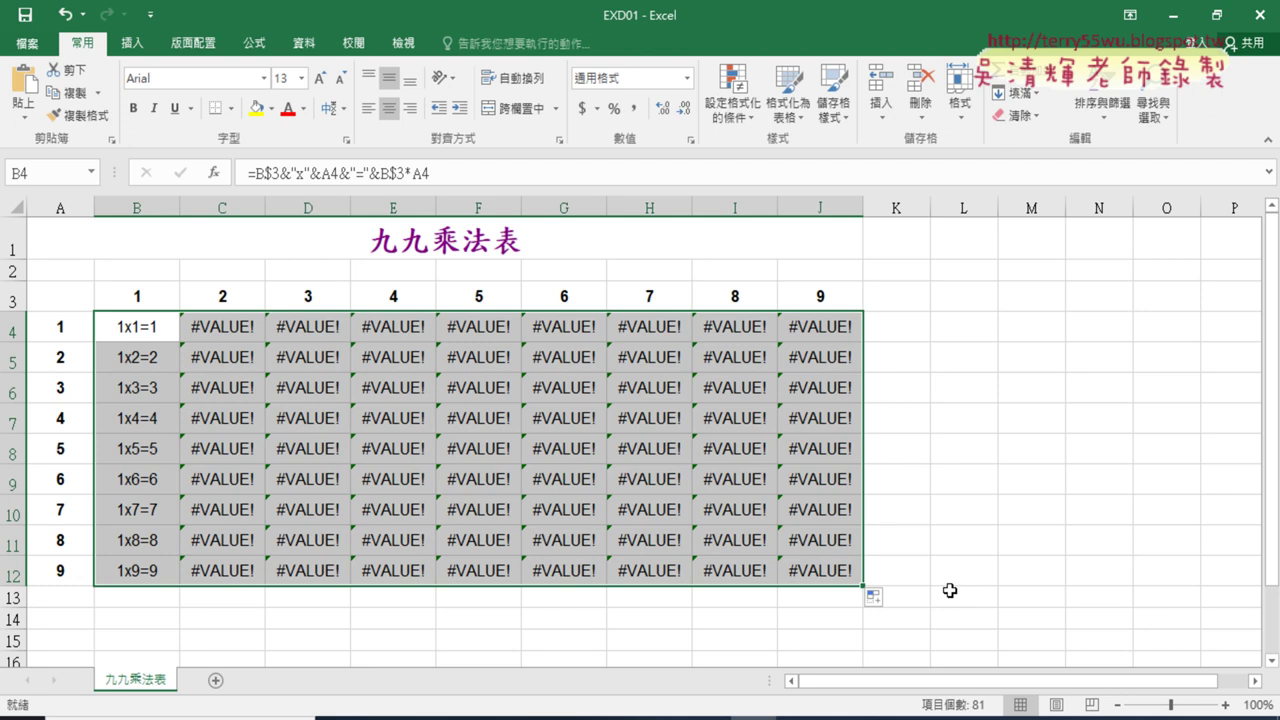
{"action": "left_click", "coordinate": [163, 331]}
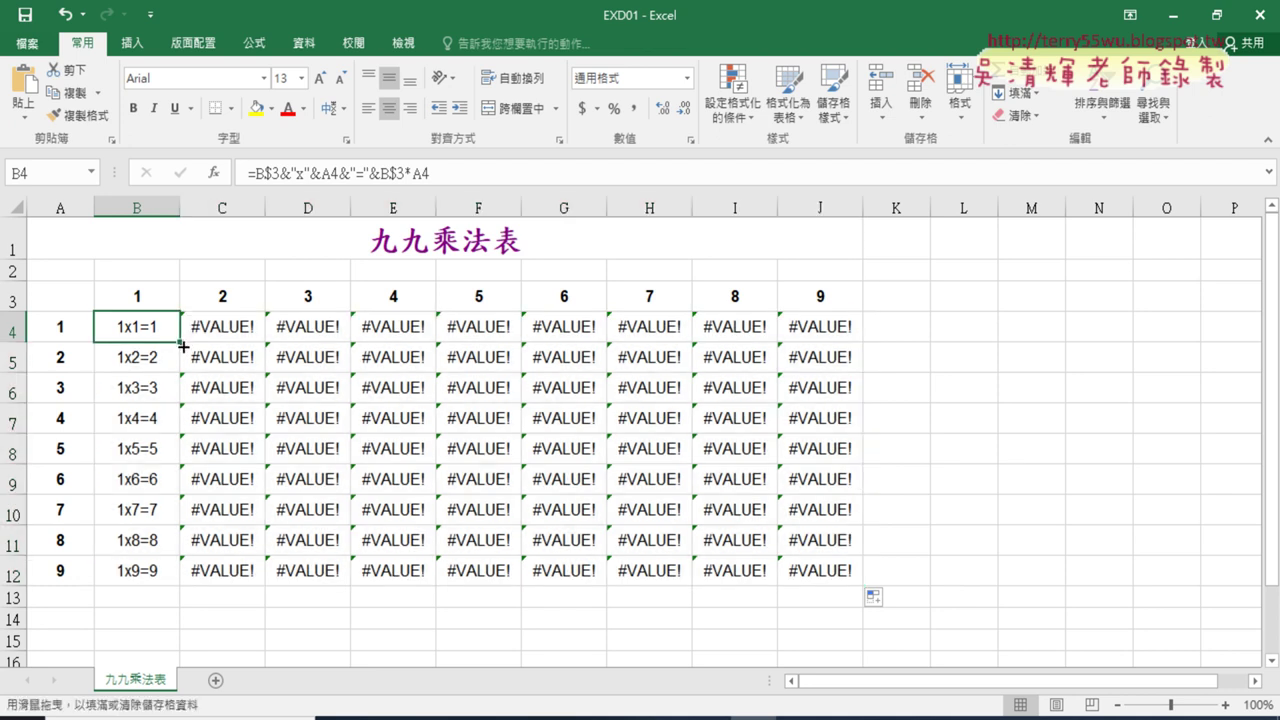
{"action": "left_click_drag", "start_coordinate": [188, 347], "coordinate": [200, 588]}
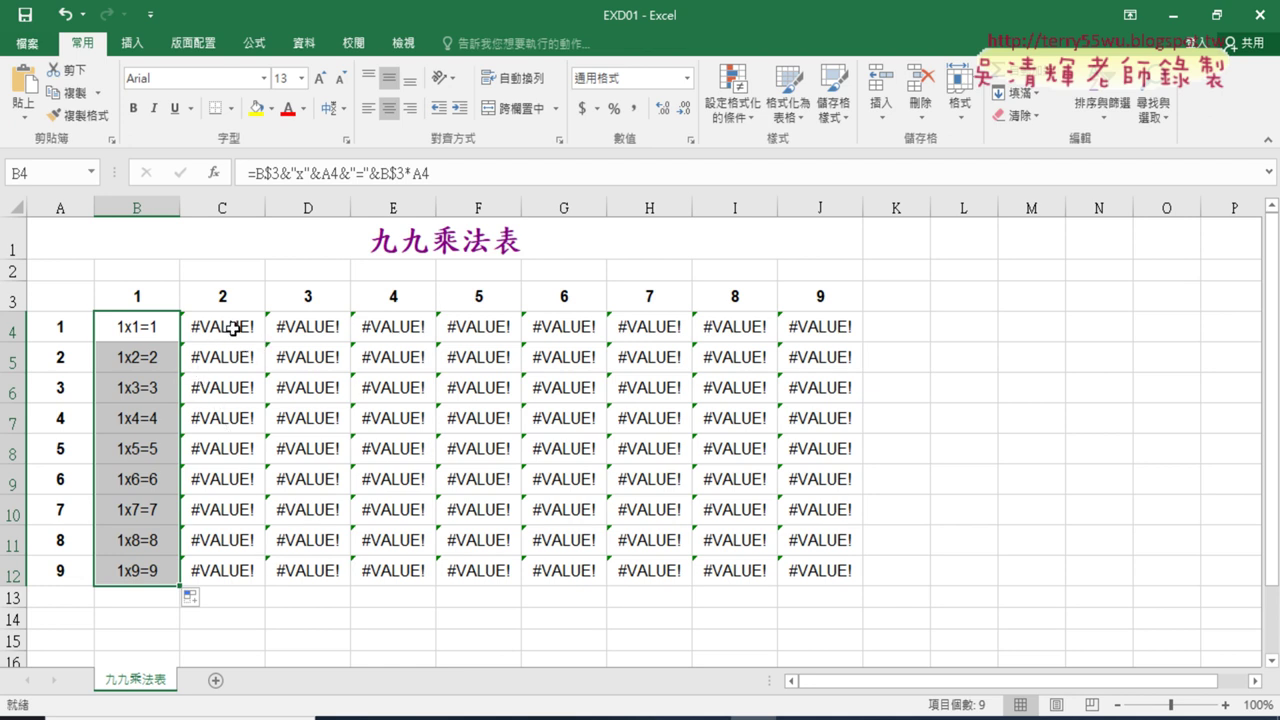
{"action": "left_click", "coordinate": [233, 328]}
{"action": "left_click", "coordinate": [160, 324]}
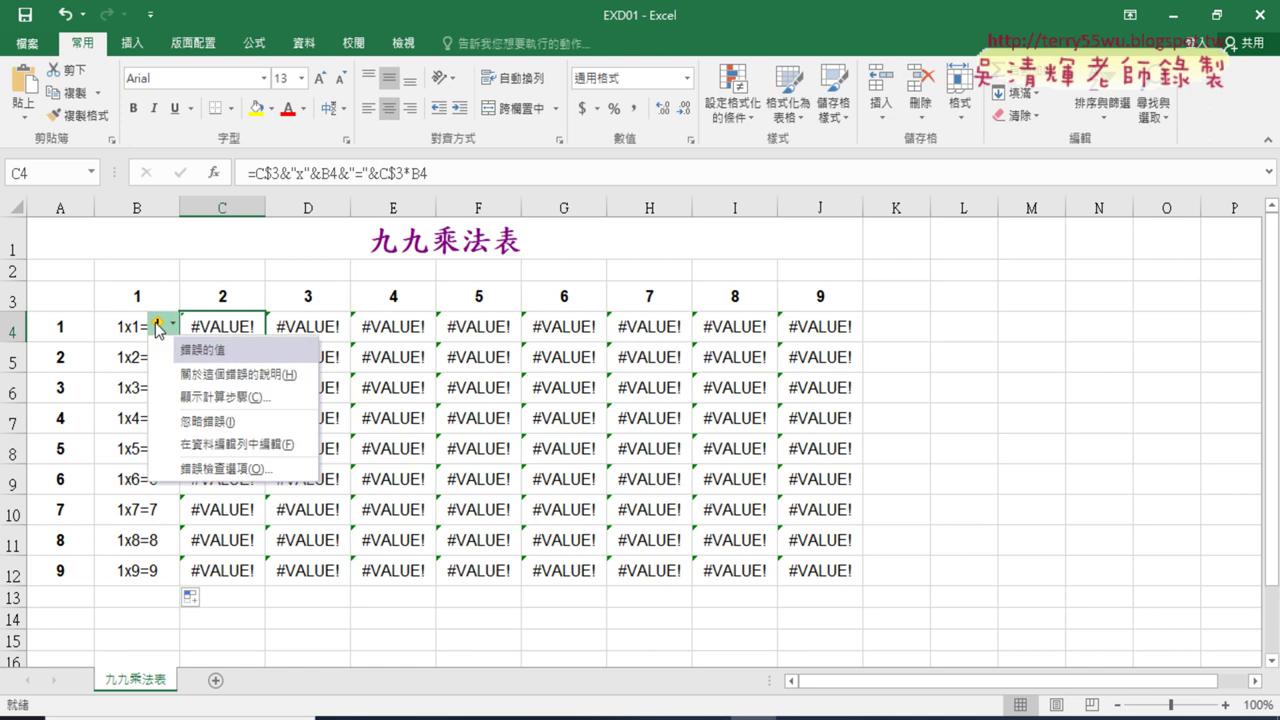
{"action": "left_click", "coordinate": [133, 325]}
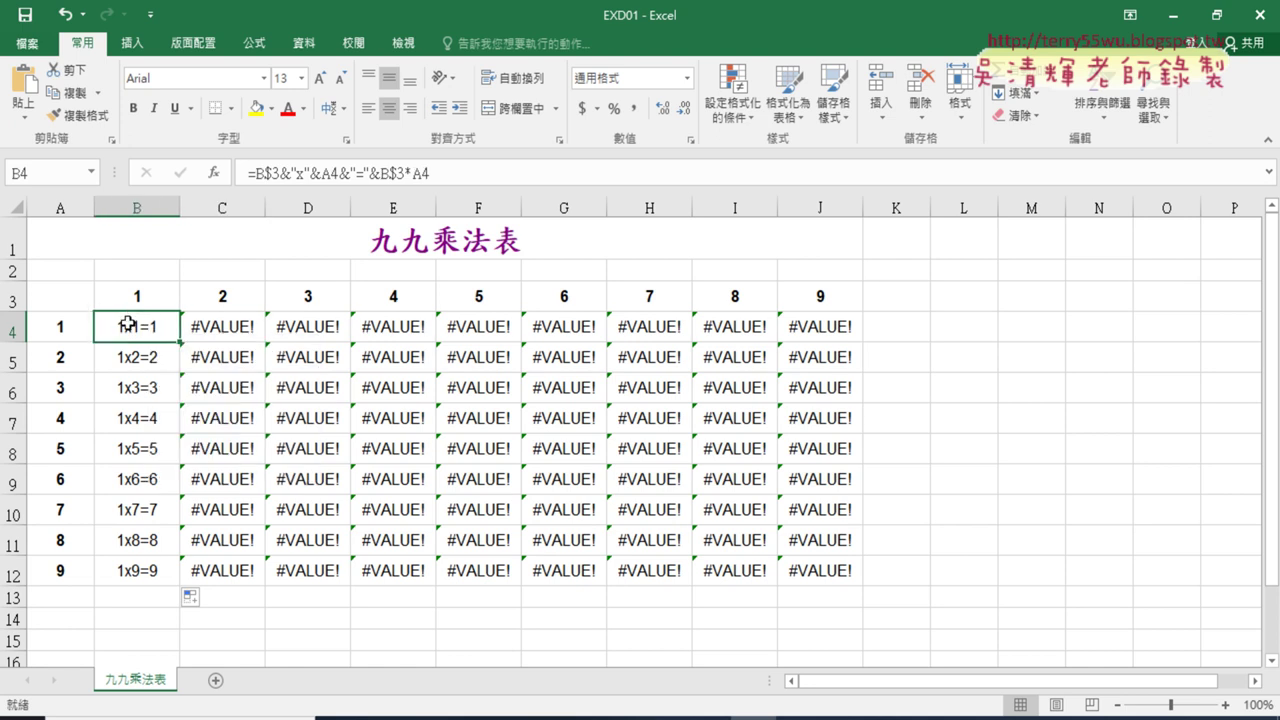
{"action": "left_click", "coordinate": [65, 210]}
{"action": "left_click", "coordinate": [136, 333]}
{"action": "left_click", "coordinate": [229, 326]}
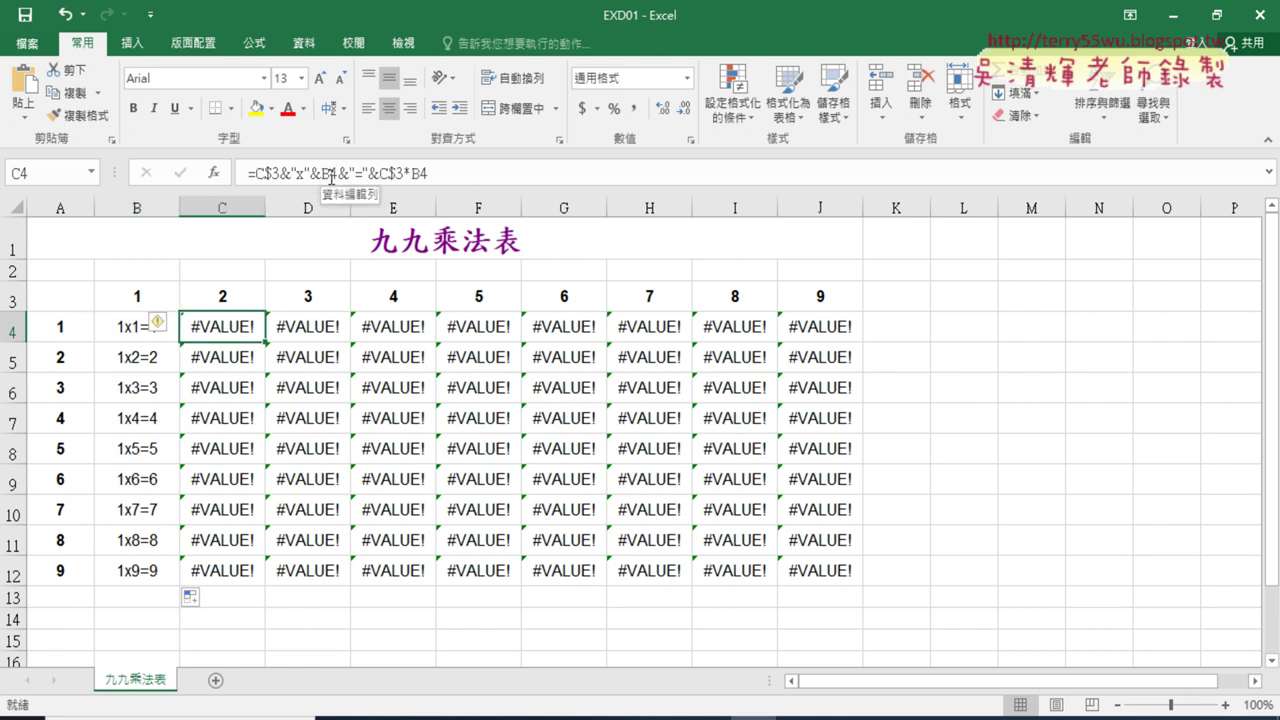
{"action": "left_click", "coordinate": [299, 327]}
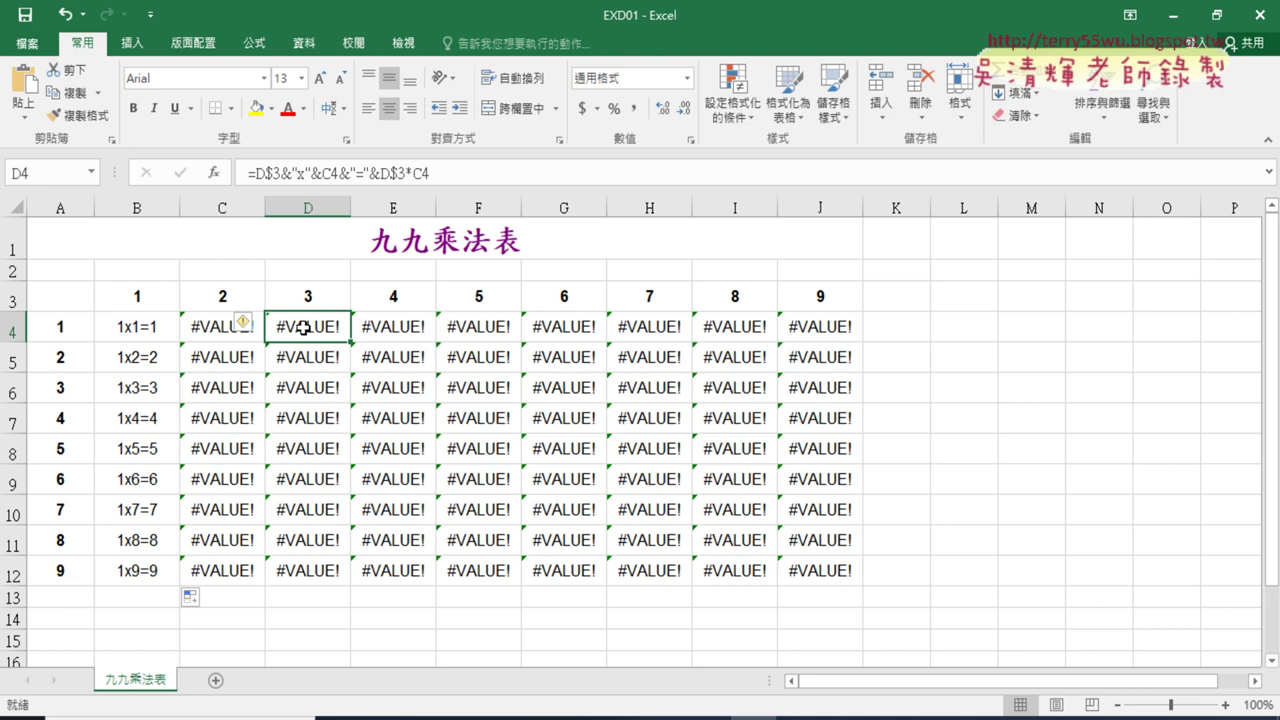
{"action": "left_click", "coordinate": [200, 326]}
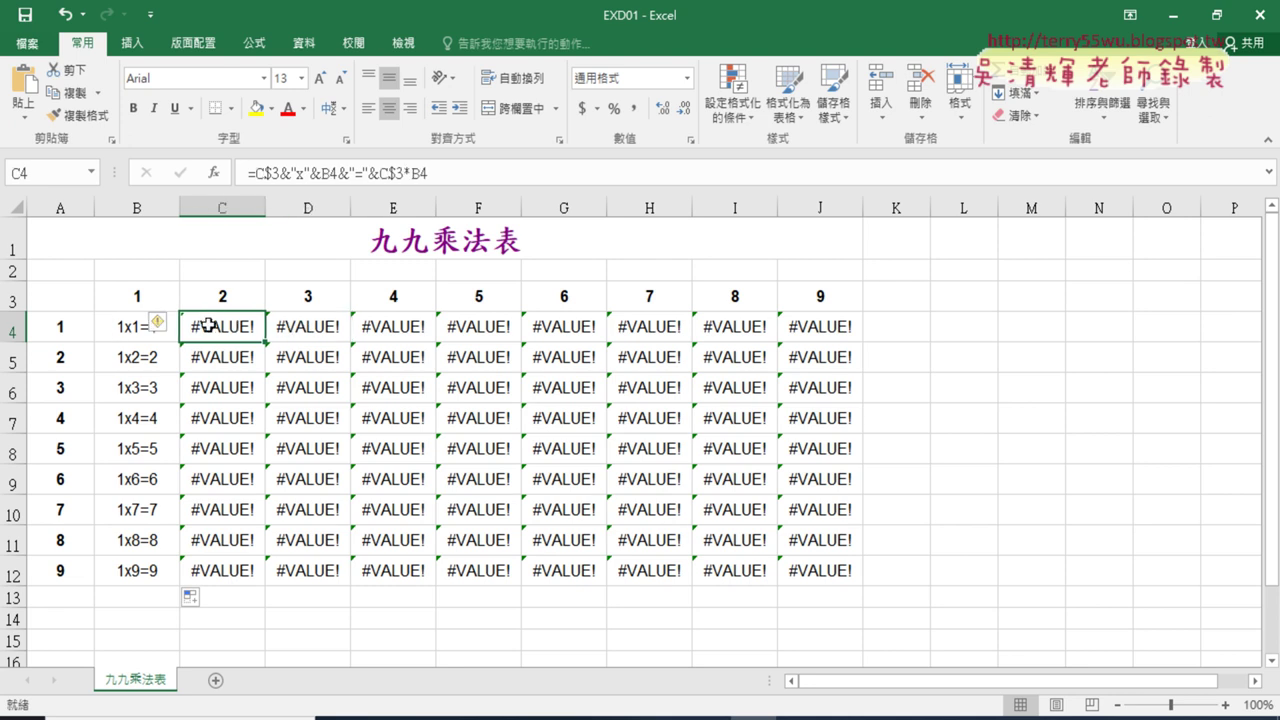
{"action": "left_click", "coordinate": [142, 205]}
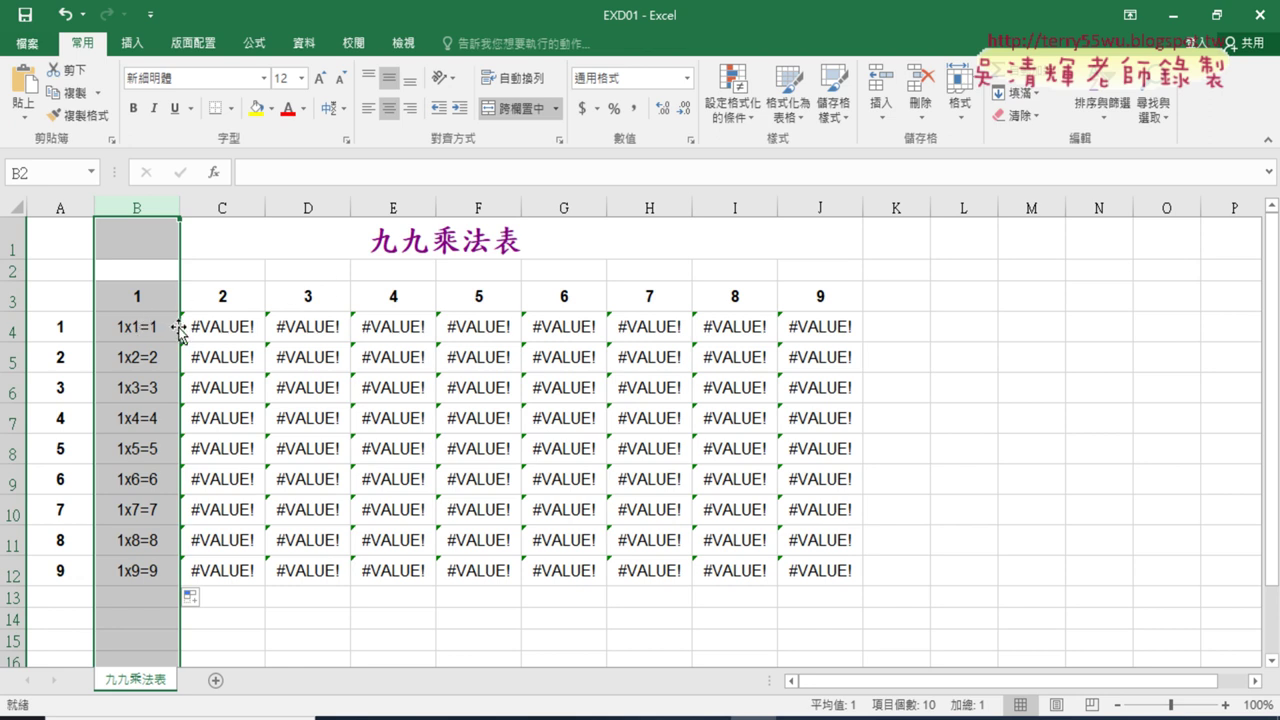
{"action": "left_click", "coordinate": [213, 329]}
{"action": "left_click", "coordinate": [130, 327]}
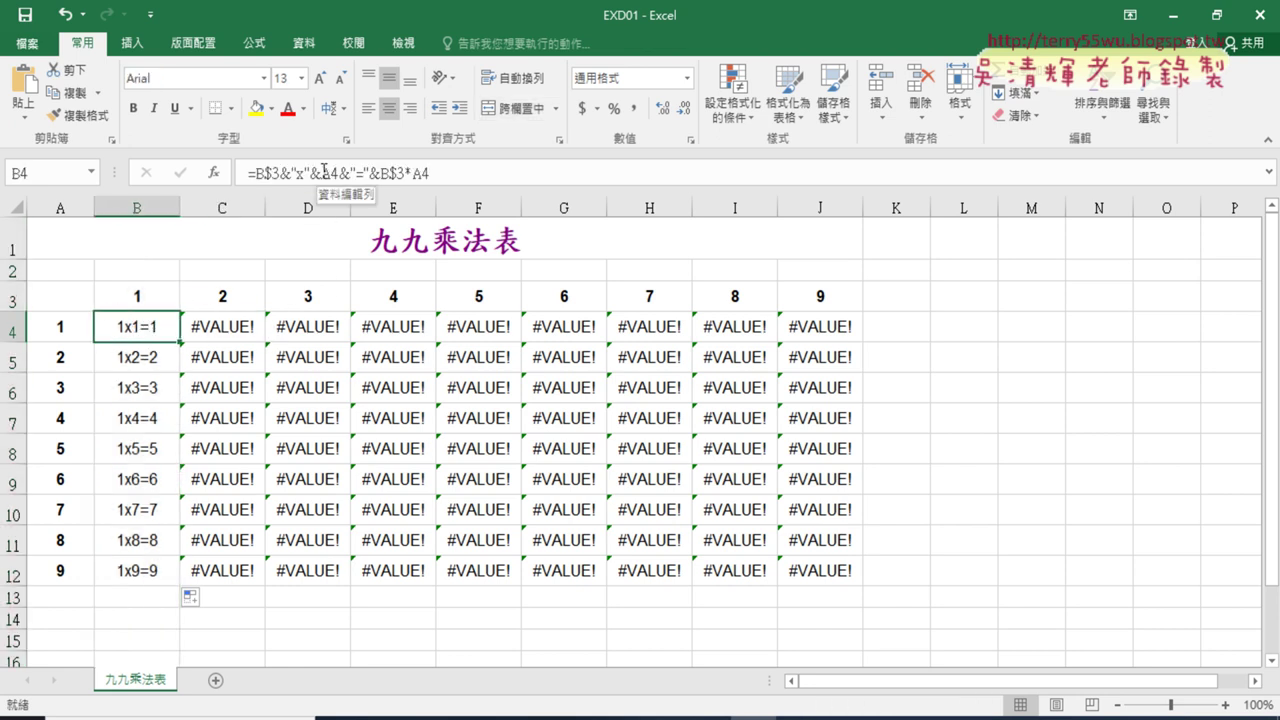
{"action": "left_click", "coordinate": [228, 326]}
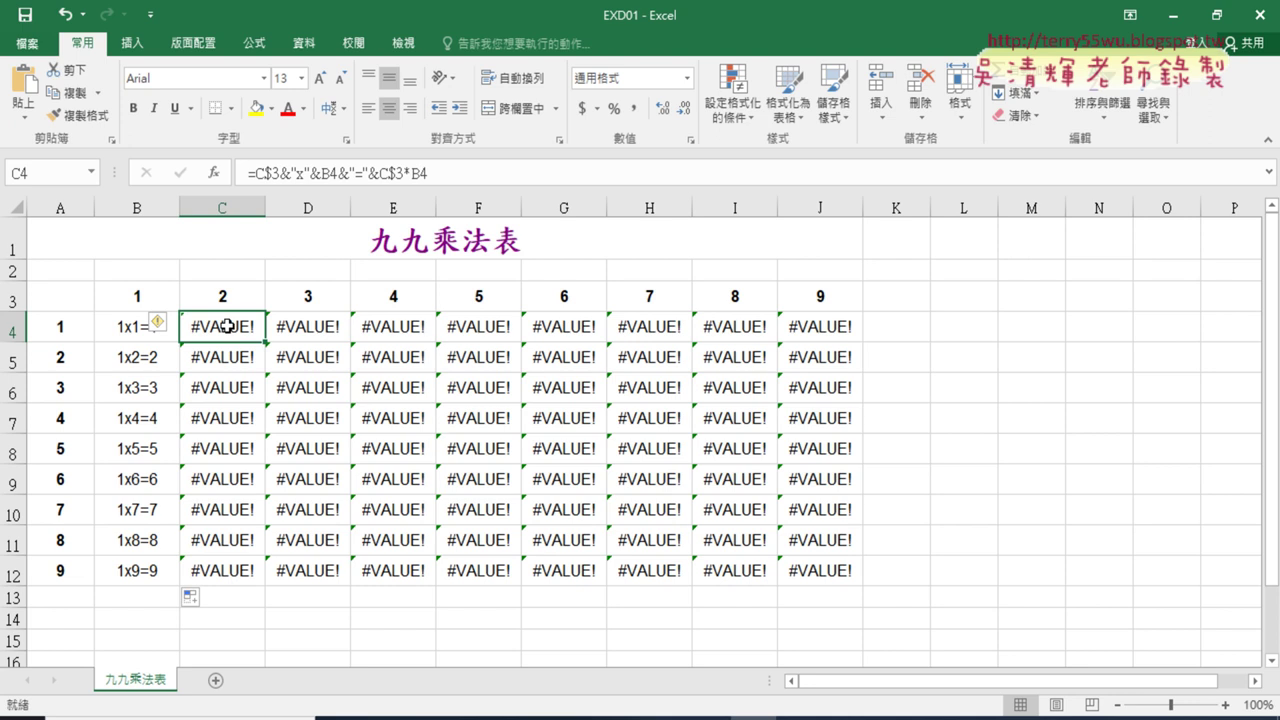
{"action": "left_click", "coordinate": [128, 326]}
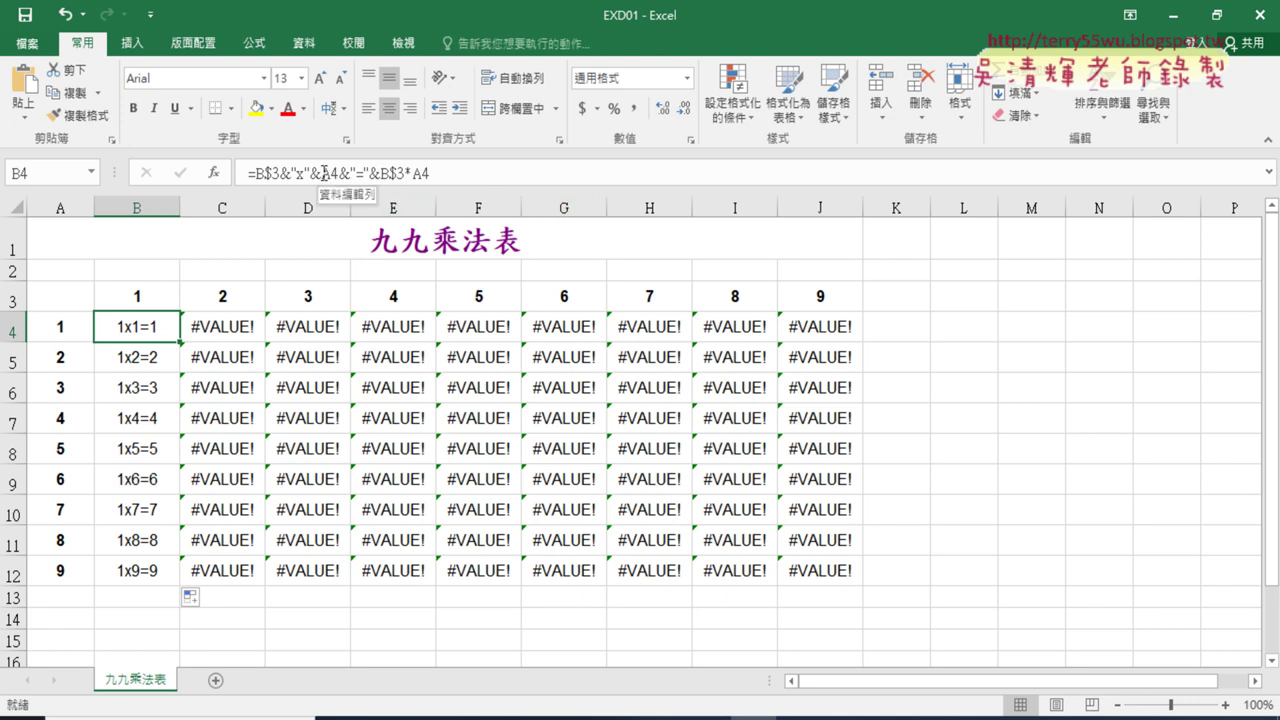
Change both A4 references to $A4 and fill =B$3&"x"&$A4&"="&B$3*$A4 across B4:J12
{"action": "left_click", "coordinate": [322, 174]}
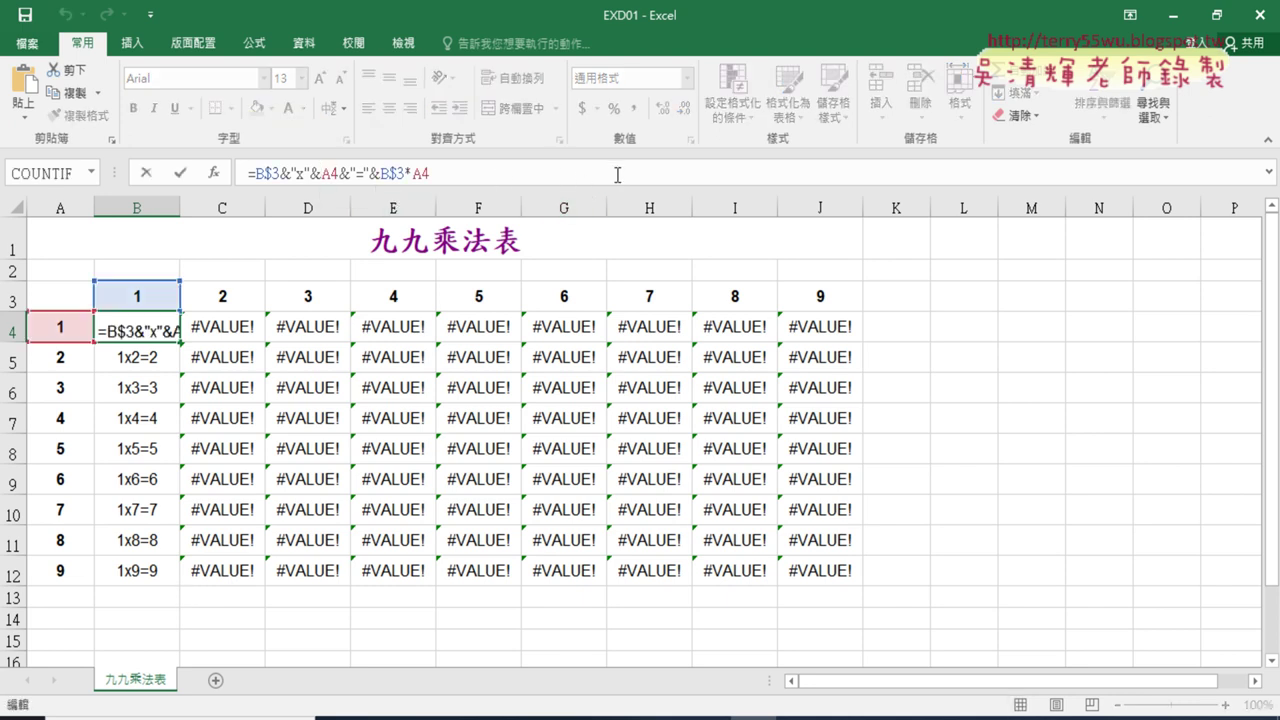
{"action": "type", "text": "$"}
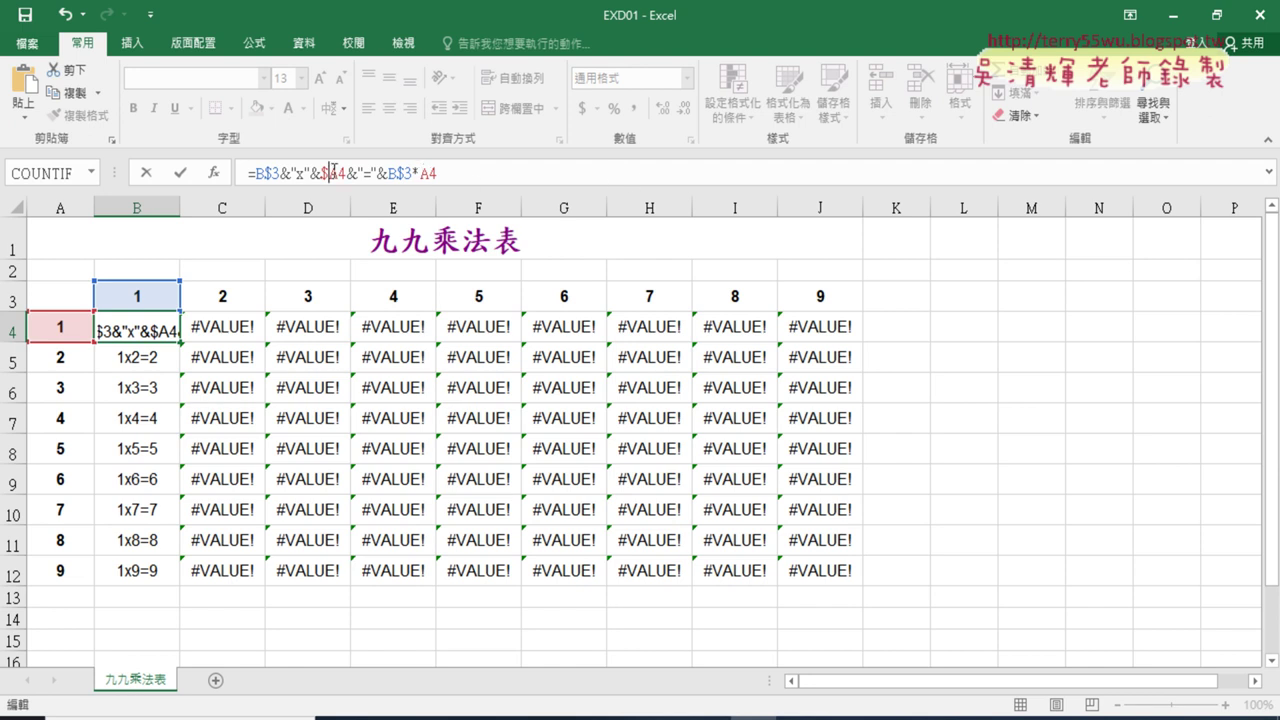
{"action": "left_click", "coordinate": [419, 173]}
{"action": "type", "text": "$"}
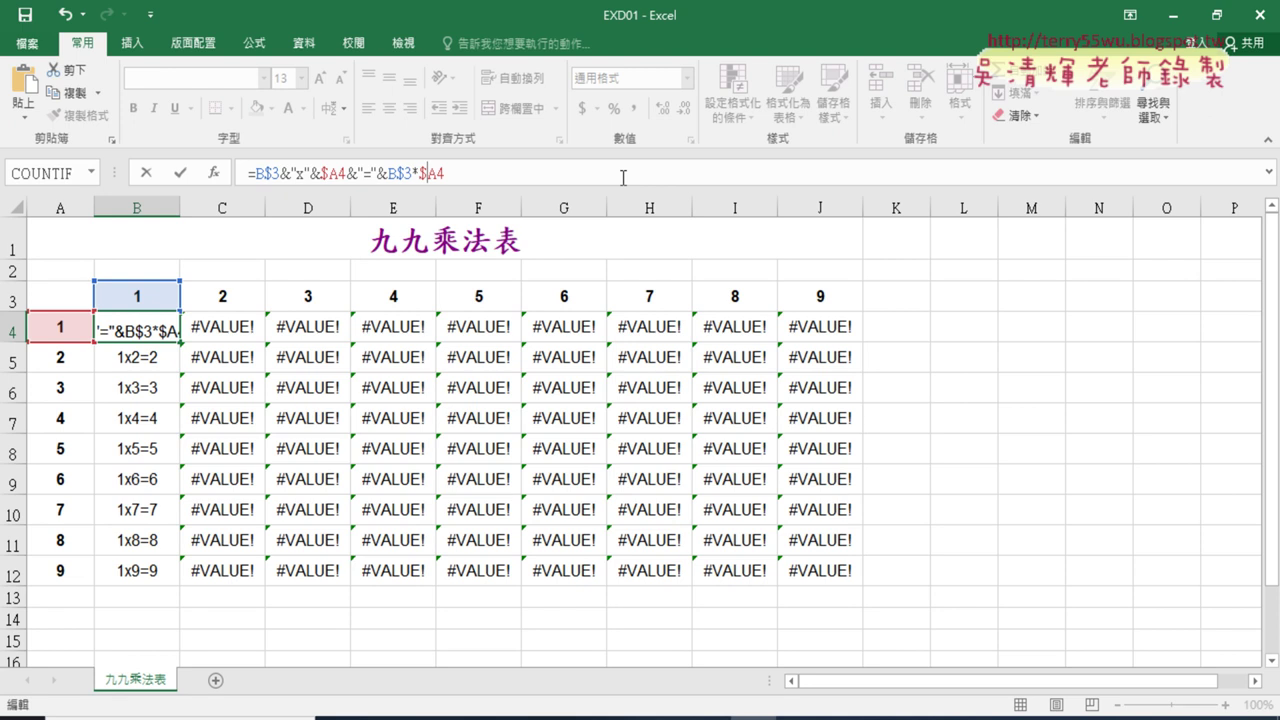
{"action": "left_click", "coordinate": [188, 173]}
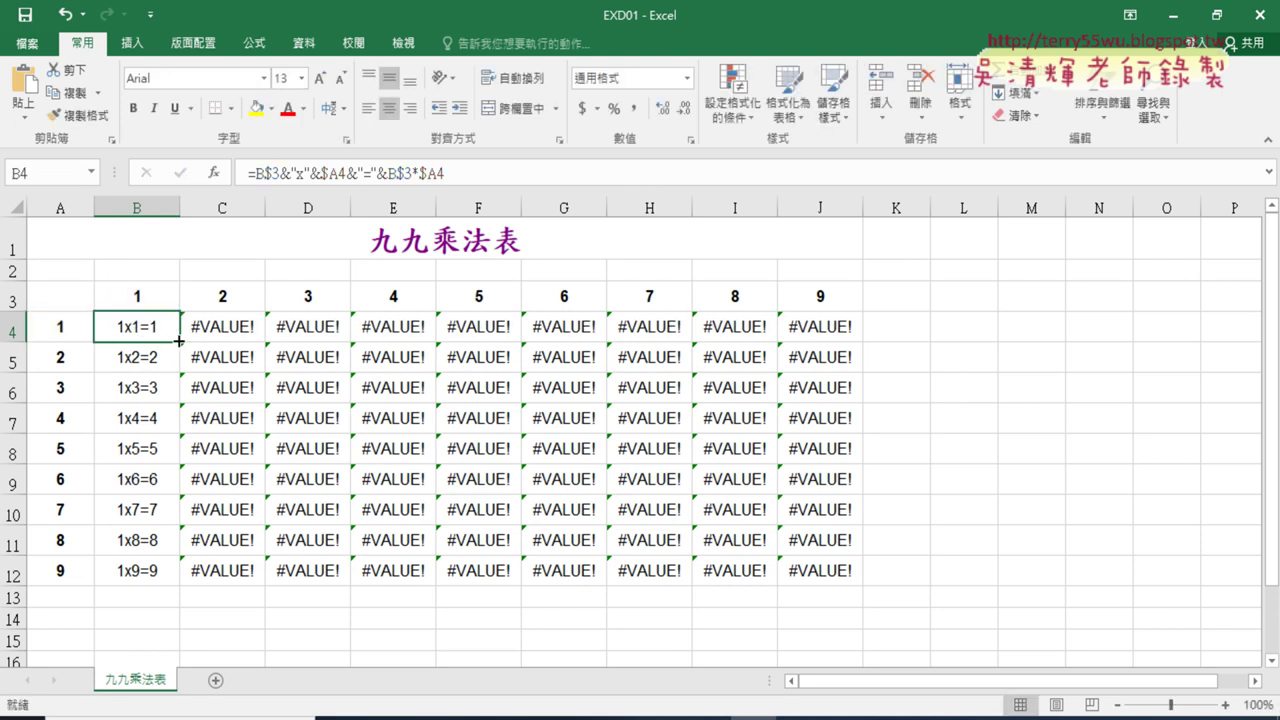
{"action": "mouse_move", "coordinate": [180, 342]}
{"action": "left_mouse_down"}
{"action": "mouse_move", "coordinate": [182, 585]}
{"action": "mouse_move", "coordinate": [878, 606]}
{"action": "left_mouse_up"}
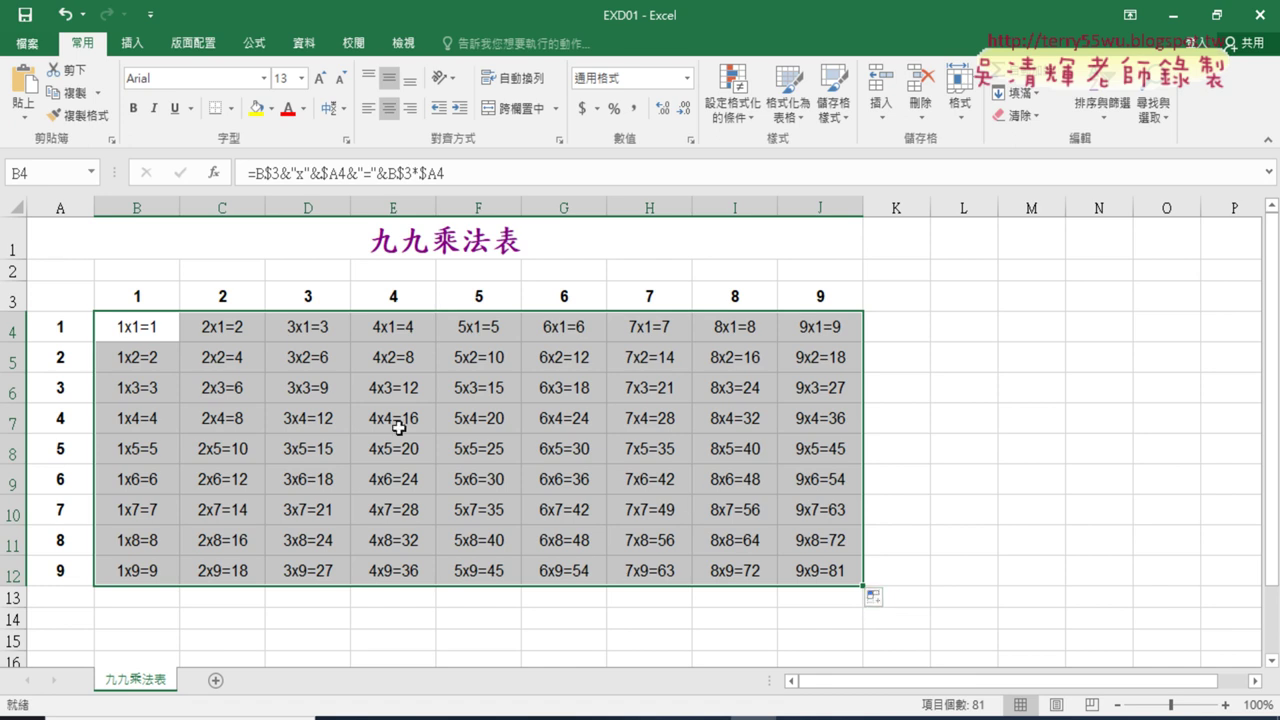
{"action": "left_click", "coordinate": [155, 330]}
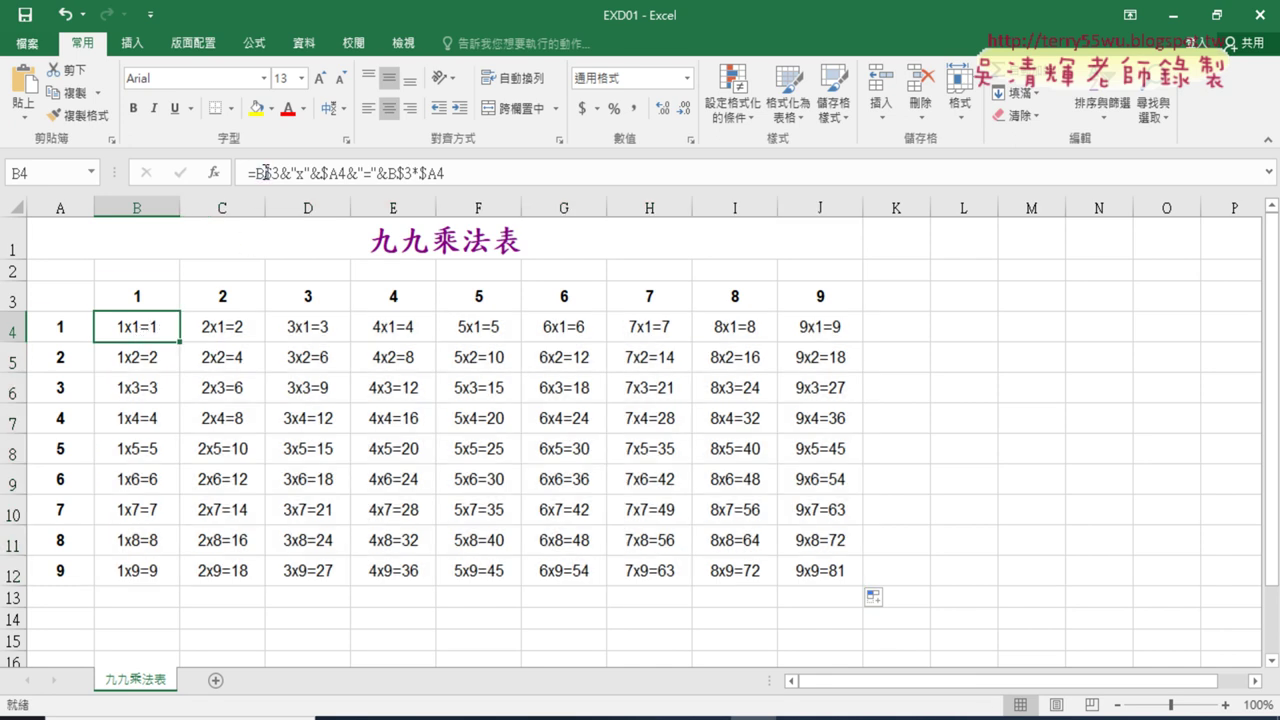
Delete all four $ signs from B4's formula, leaving plain B3 and A4 references
{"action": "left_click_drag", "start_coordinate": [264, 173], "coordinate": [273, 173]}
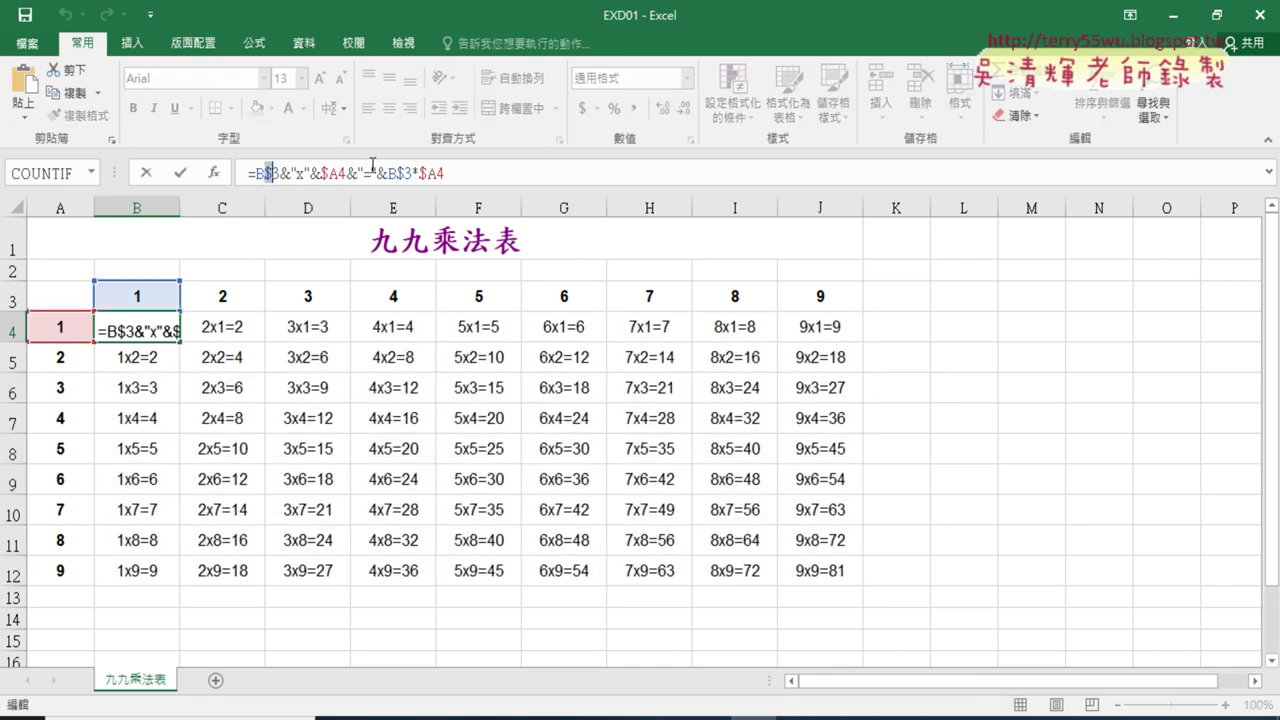
{"action": "key", "text": "Delete"}
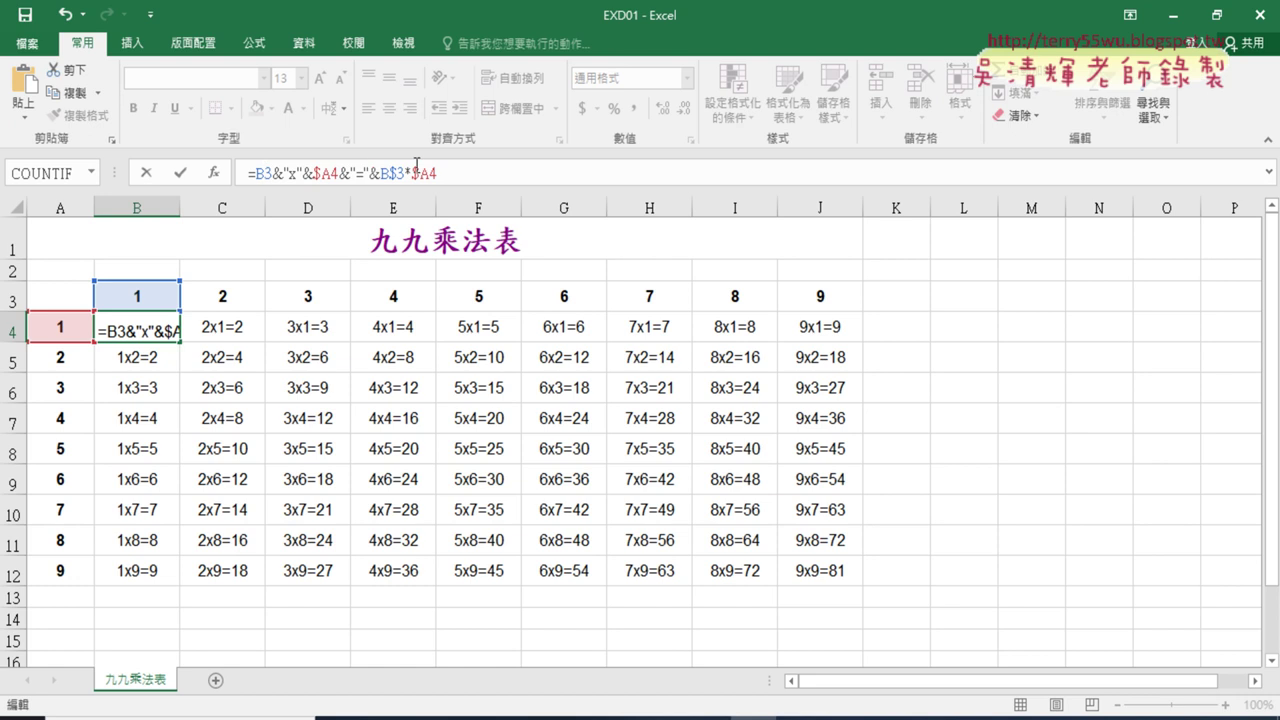
{"action": "left_click_drag", "start_coordinate": [391, 173], "coordinate": [398, 173]}
{"action": "key", "text": "Delete"}
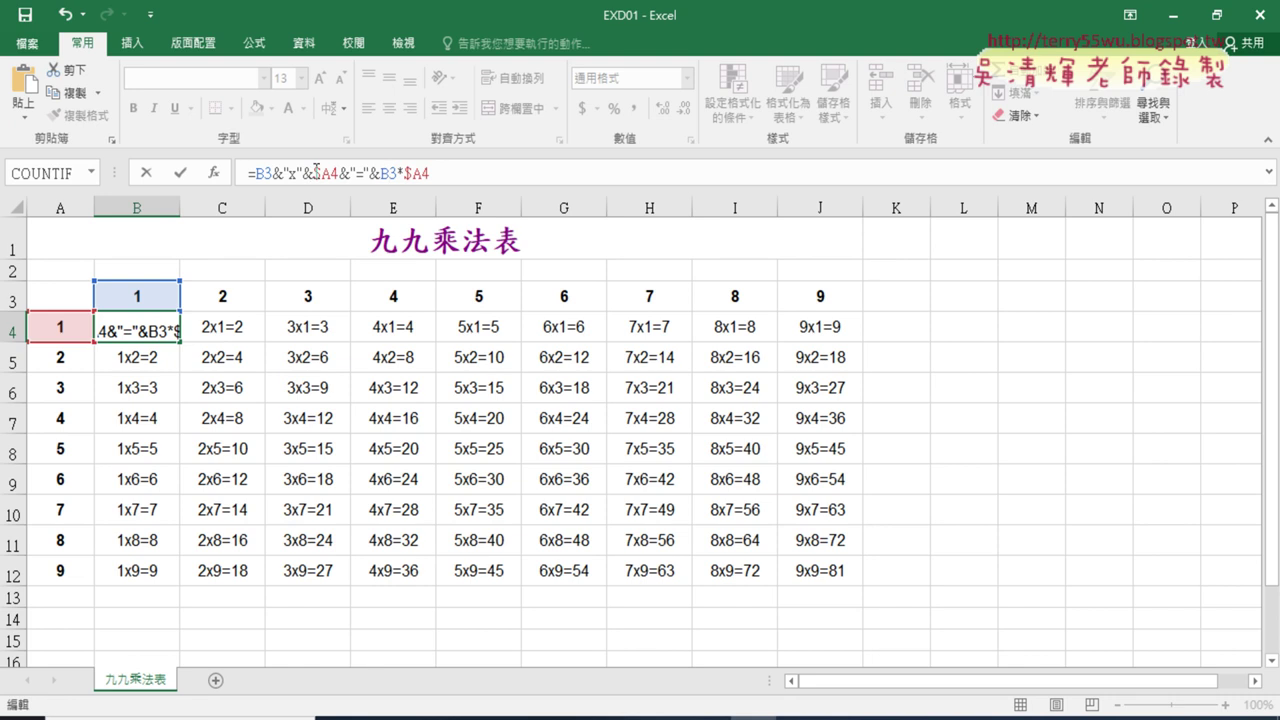
{"action": "left_click_drag", "start_coordinate": [312, 173], "coordinate": [319, 173]}
{"action": "key", "text": "Delete"}
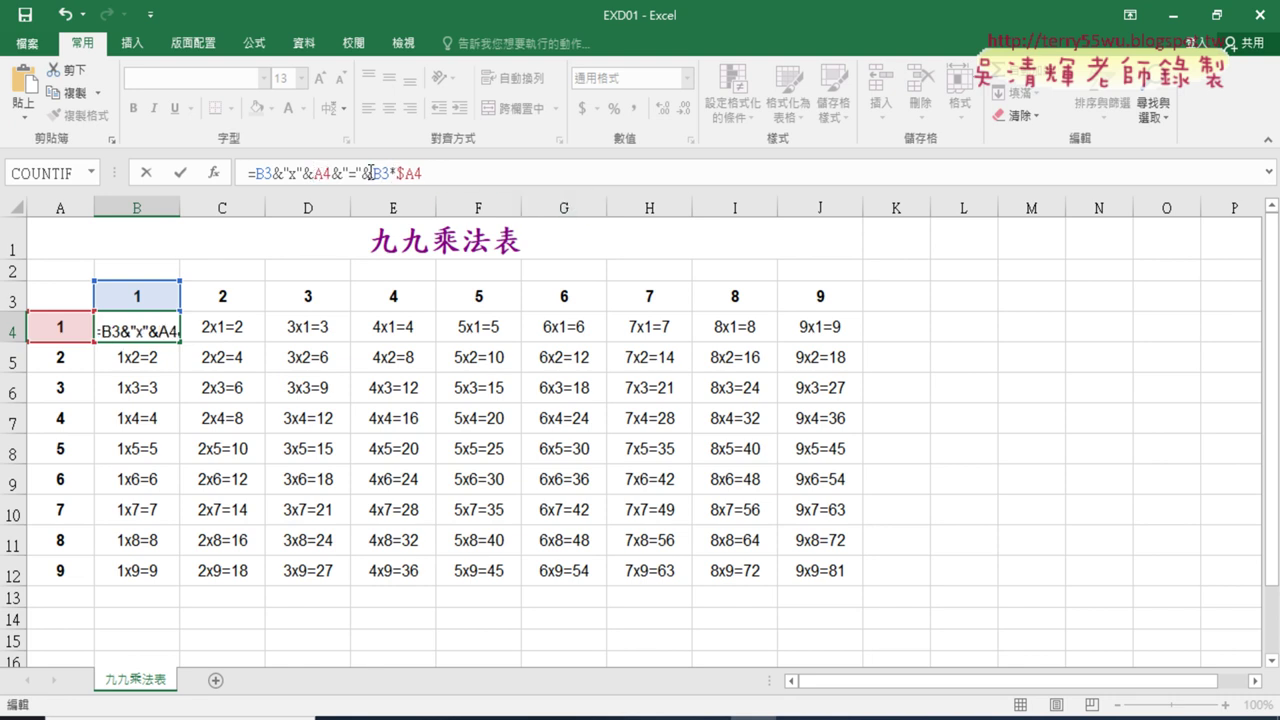
{"action": "left_click_drag", "start_coordinate": [397, 173], "coordinate": [405, 173]}
{"action": "key", "text": "Delete"}
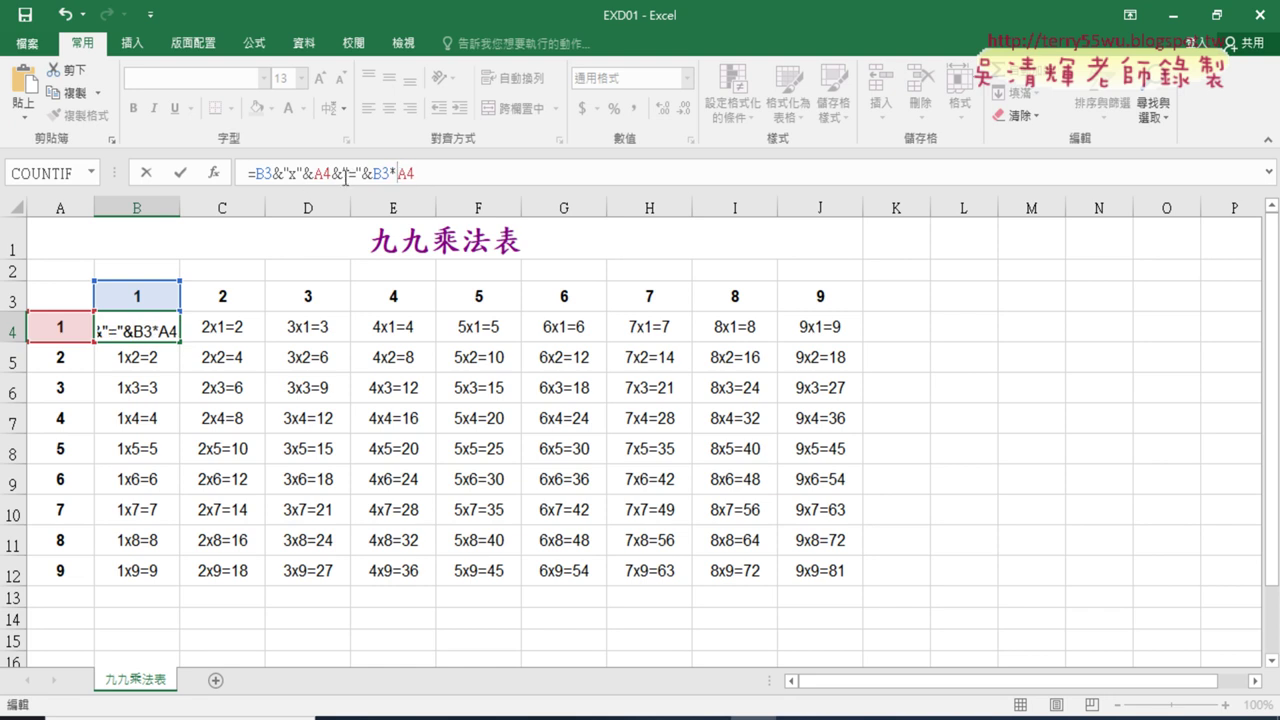
Re-add the $ signs to restore =B$3&"x"&$A4&"="&B$3*$A4 in B4 and commit it
{"action": "key", "text": "Left"}
{"action": "key", "text": "Left"}
{"action": "key", "text": "Left"}
{"action": "key", "text": "Left"}
{"action": "key", "text": "Left"}
{"action": "key", "text": "Left"}
{"action": "key", "text": "Left"}
{"action": "type", "text": "$"}
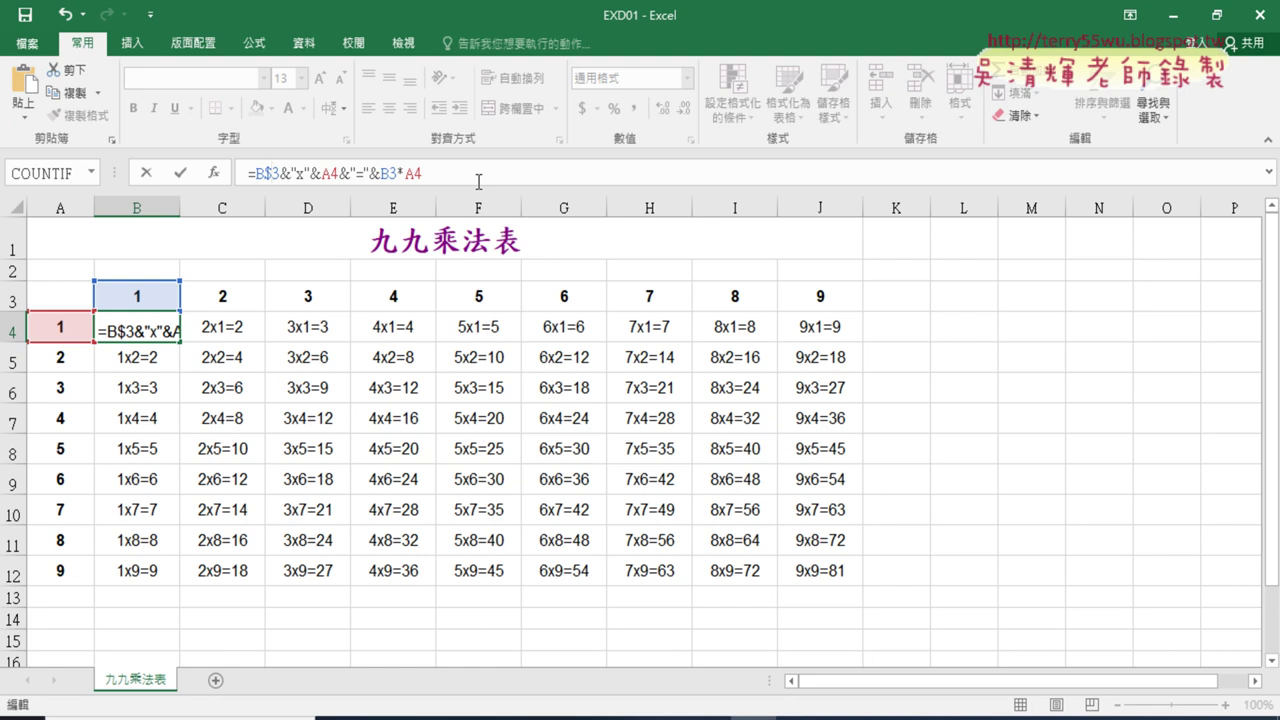
{"action": "left_click", "coordinate": [392, 174]}
{"action": "type", "text": "$"}
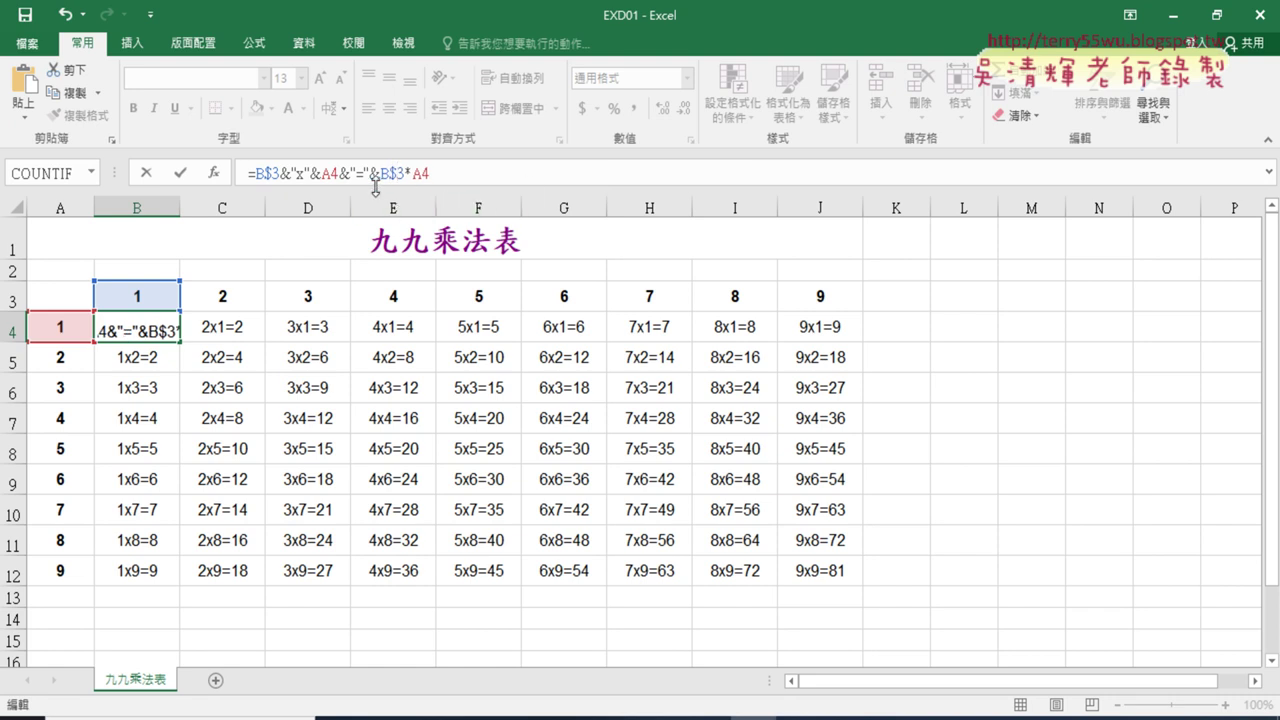
{"action": "left_click", "coordinate": [322, 174]}
{"action": "type", "text": "$"}
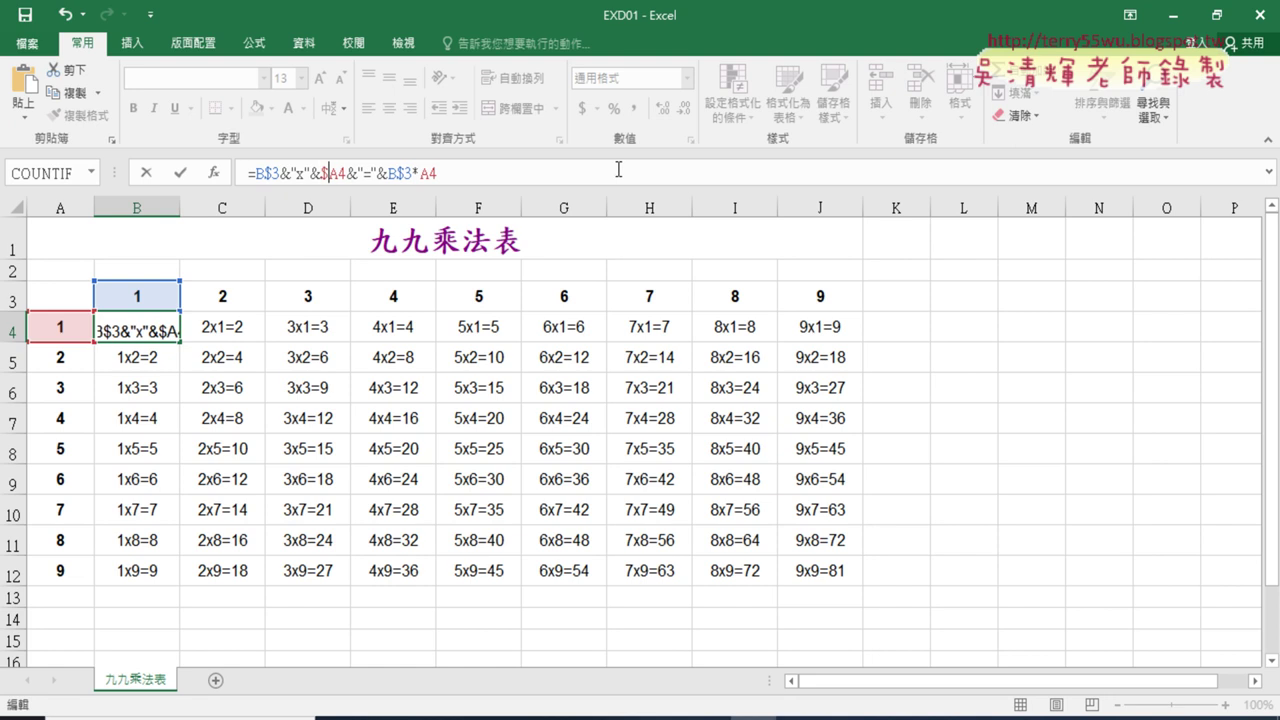
{"action": "left_click", "coordinate": [421, 172]}
{"action": "type", "text": "$"}
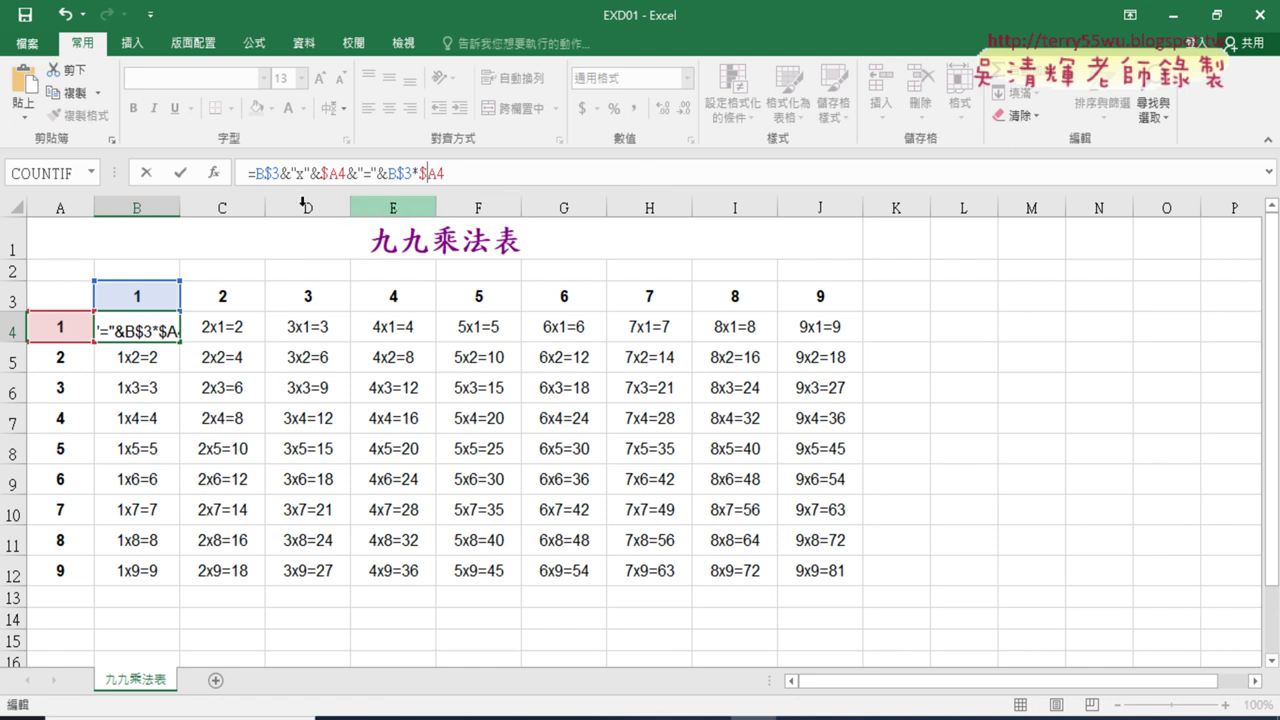
{"action": "left_click", "coordinate": [181, 174]}
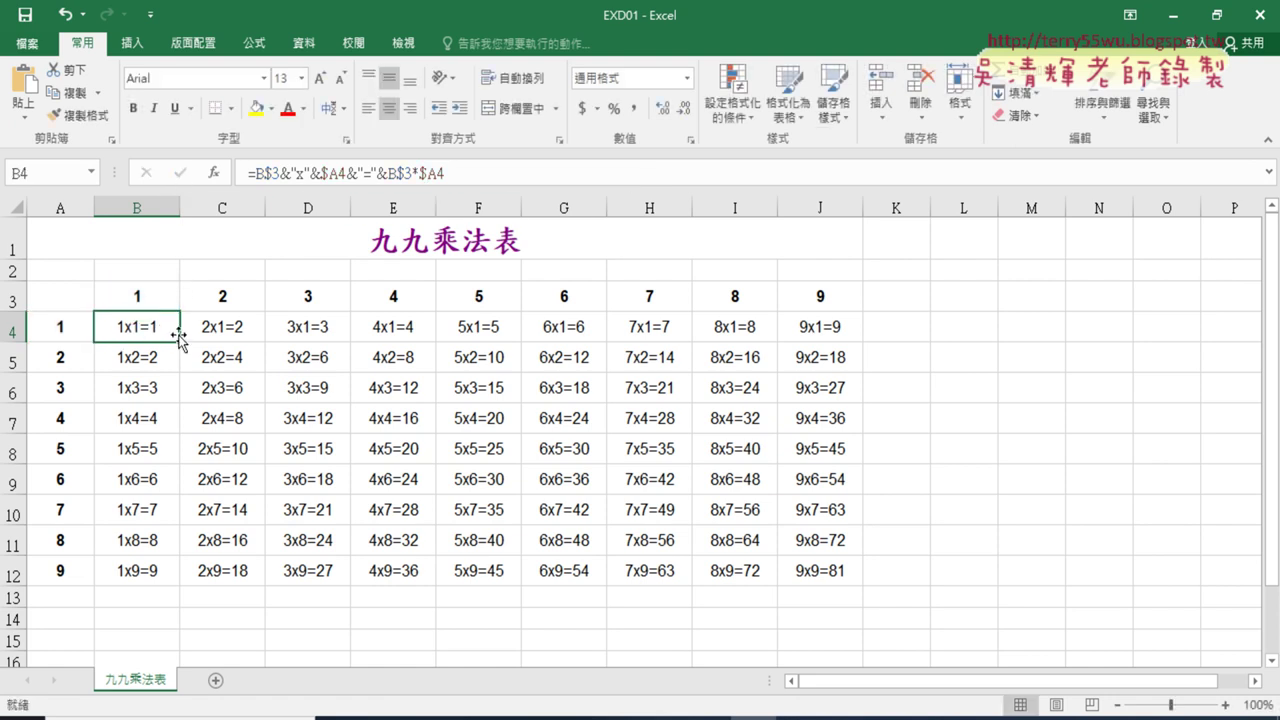
Fill B4's formula across B4:J12 (1x1=1 to 9x9=81), then bring up the Google Docs lesson notes
{"action": "mouse_move", "coordinate": [180, 342]}
{"action": "left_mouse_down"}
{"action": "mouse_move", "coordinate": [180, 583]}
{"action": "mouse_move", "coordinate": [861, 627]}
{"action": "left_mouse_up"}
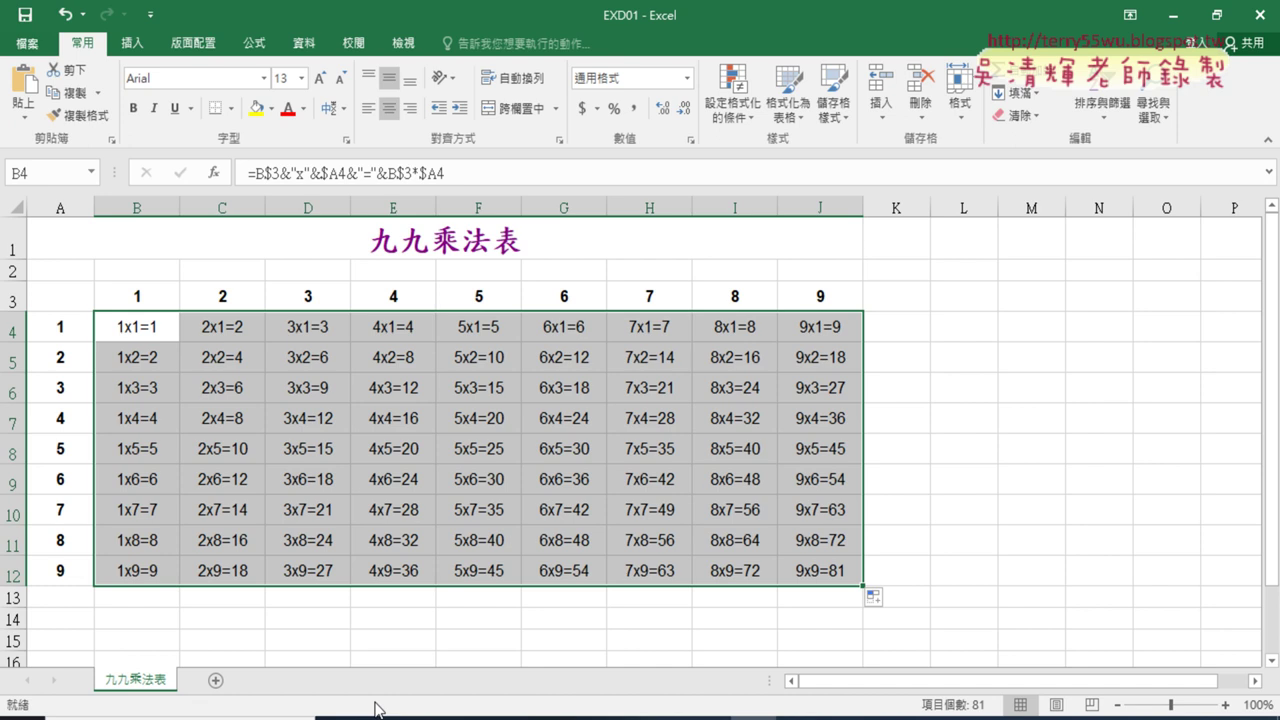
{"action": "left_click", "coordinate": [375, 708]}
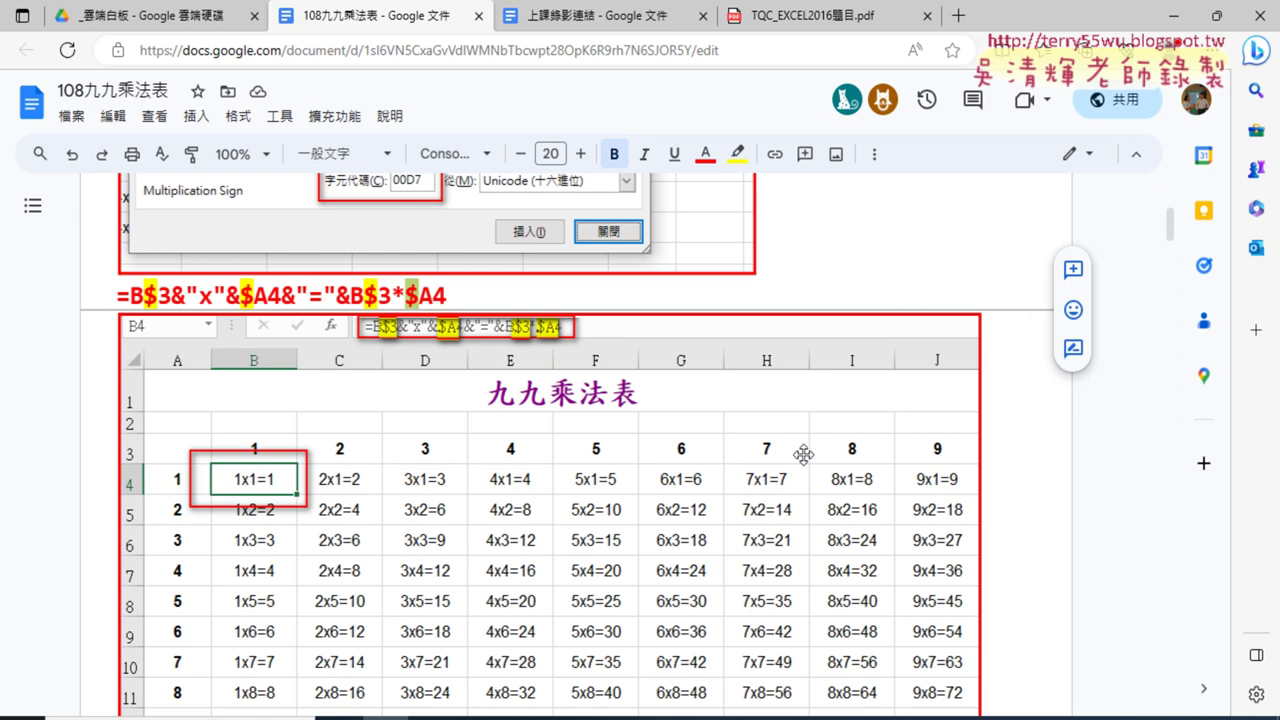
Switch to the TQC_EXCEL2016題目.pdf tab showing the task page
{"action": "left_click", "coordinate": [810, 18]}
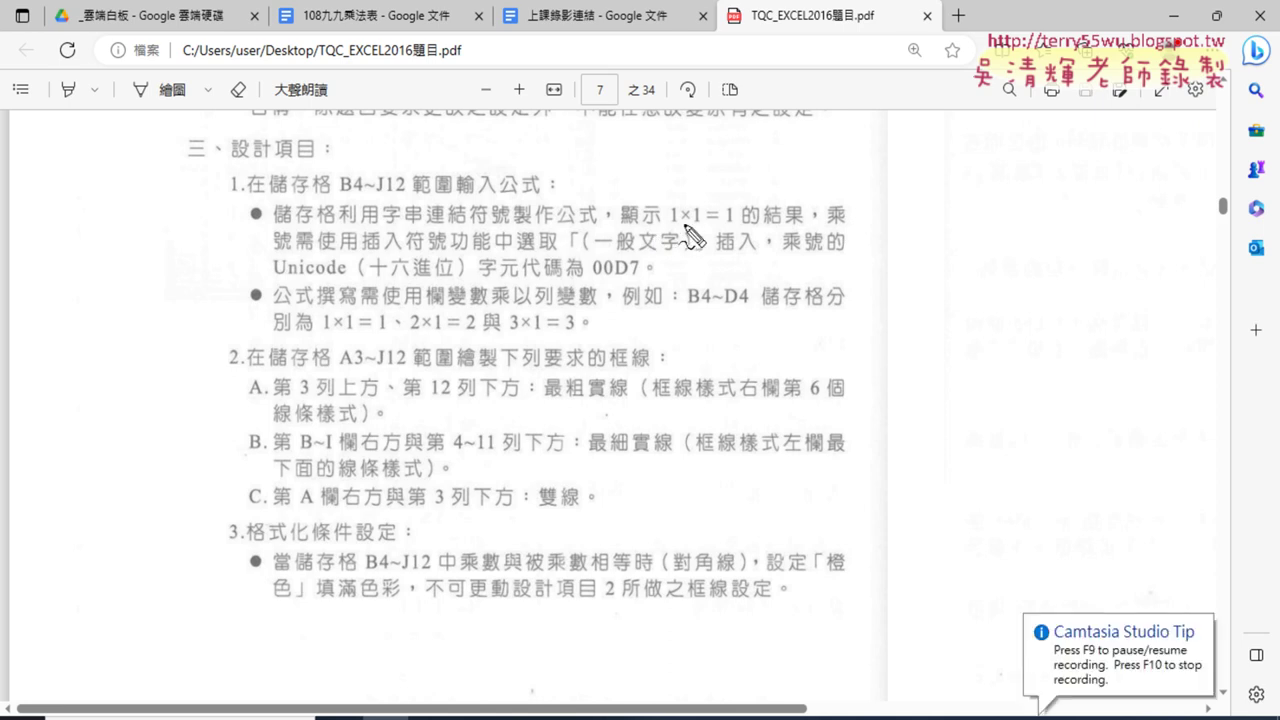
Ink-mark the × sign in 1×1 and underline the Unicode hexadecimal code 00D7 on the task page
{"action": "left_click_drag", "start_coordinate": [680, 226], "coordinate": [692, 226]}
{"action": "mouse_move", "coordinate": [660, 150]}
{"action": "left_mouse_down"}
{"action": "mouse_move", "coordinate": [675, 189]}
{"action": "mouse_move", "coordinate": [693, 179]}
{"action": "left_mouse_up"}
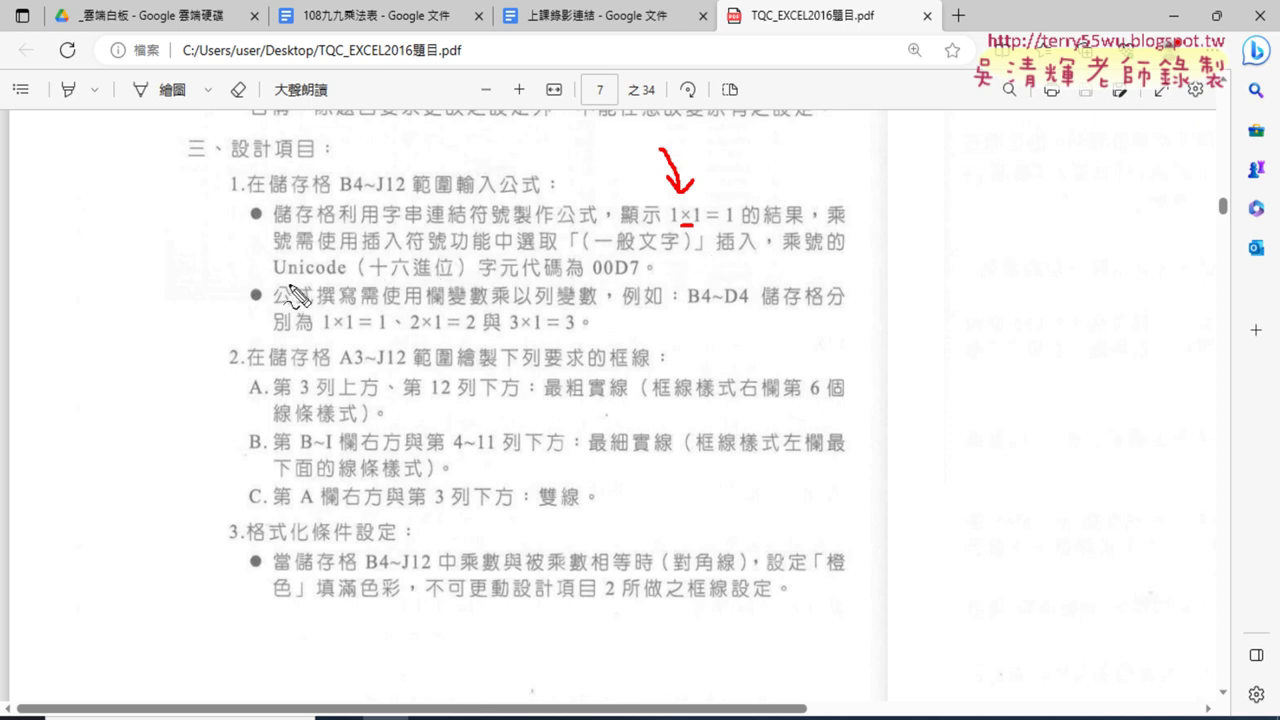
{"action": "left_click_drag", "start_coordinate": [275, 284], "coordinate": [490, 285]}
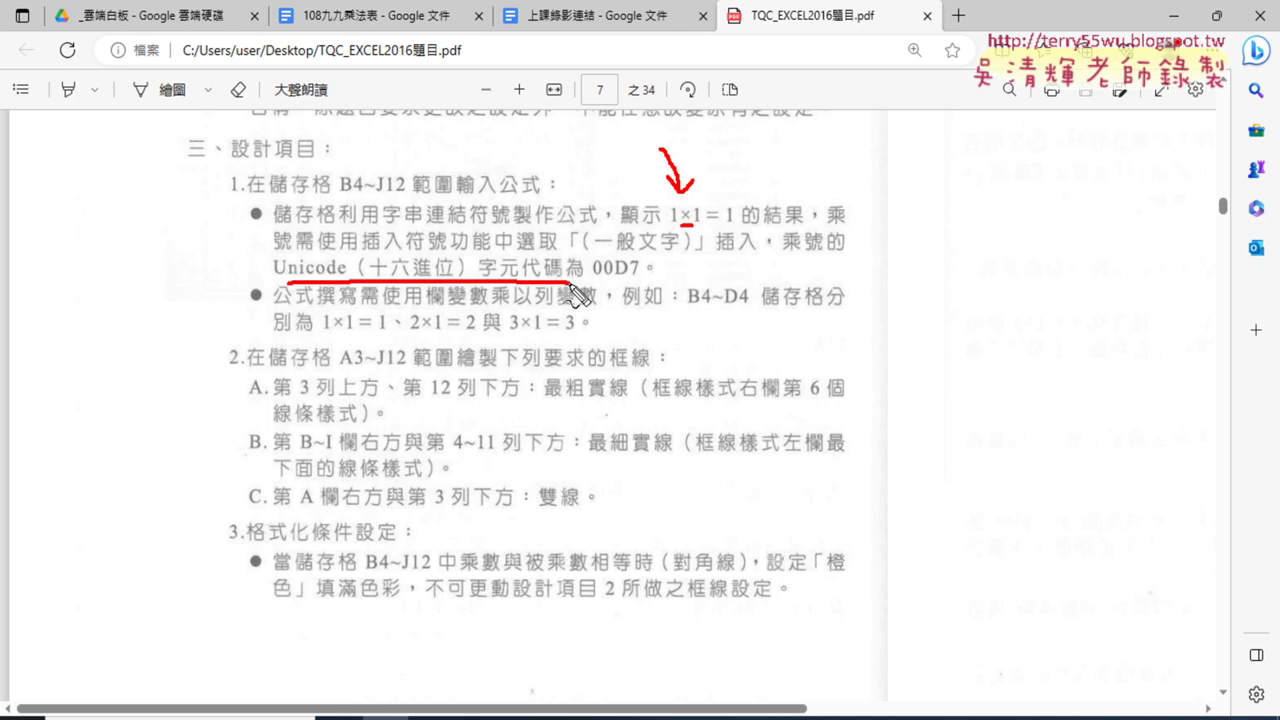
{"action": "left_click_drag", "start_coordinate": [595, 281], "coordinate": [643, 285]}
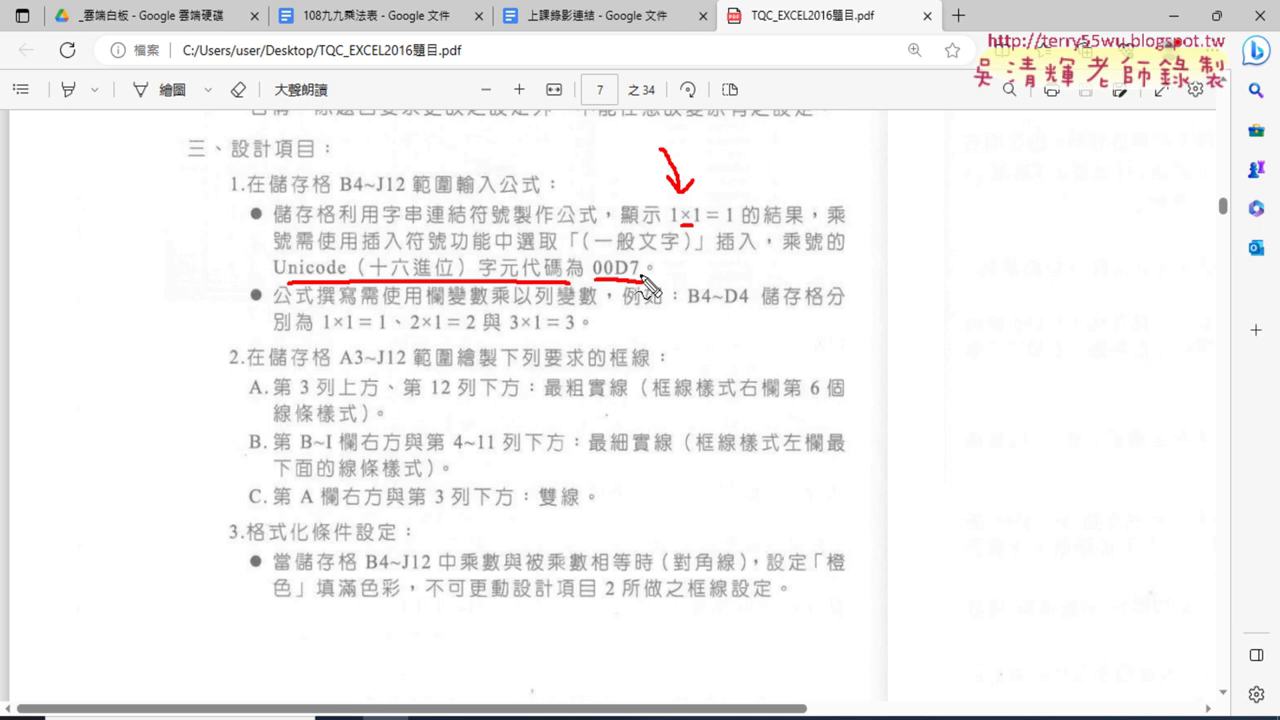
Clear the ink annotations, minimize Edge, and return to the EXD01 workbook
{"action": "key", "text": "Escape"}
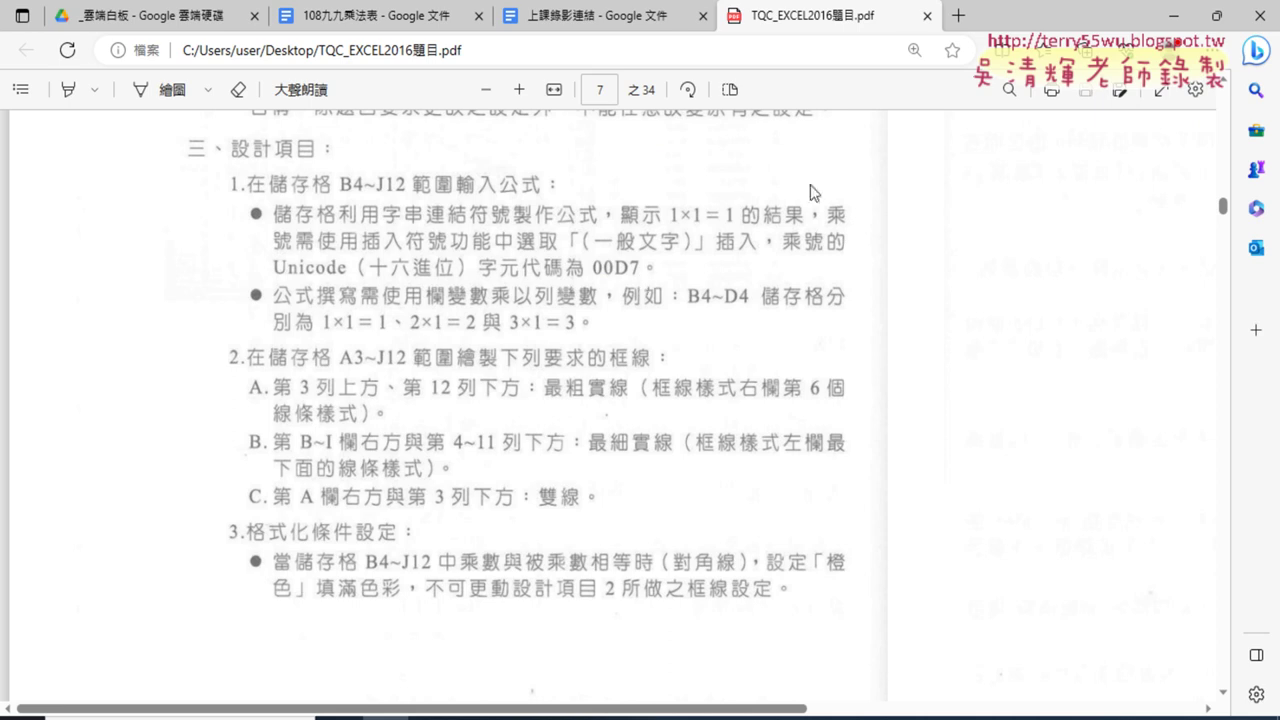
{"action": "left_click", "coordinate": [1174, 16]}
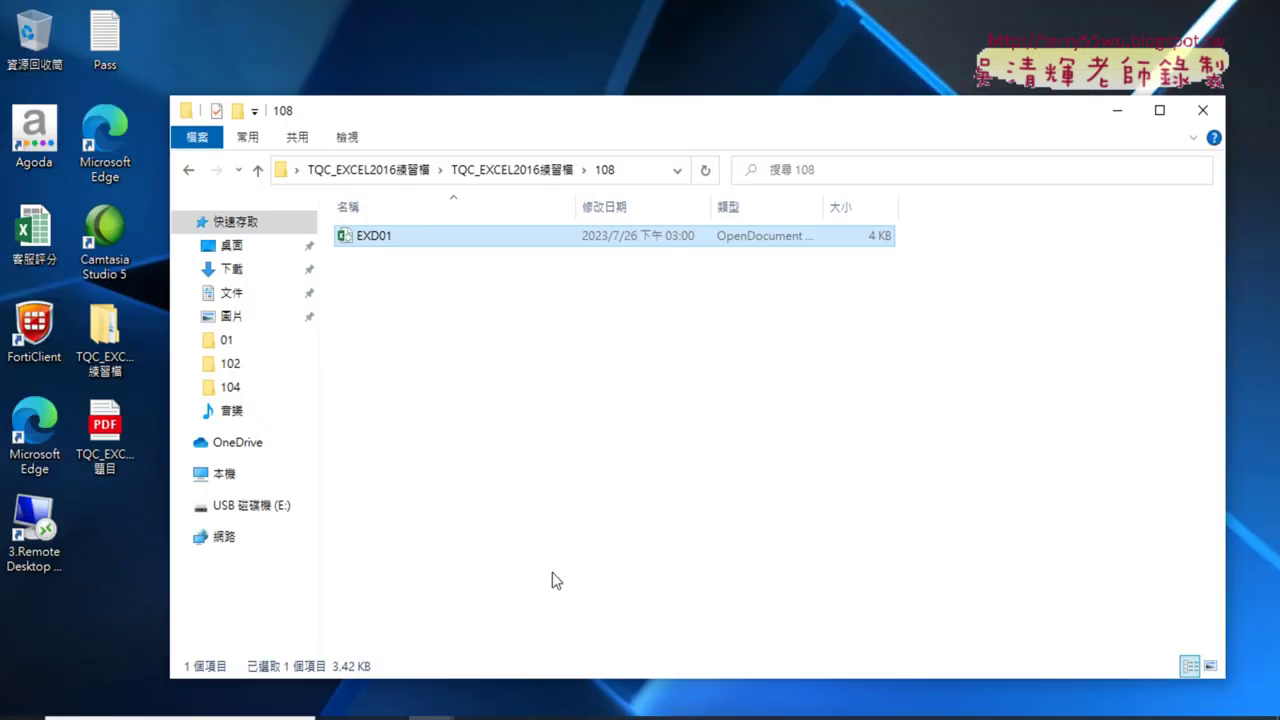
{"action": "left_click", "coordinate": [753, 716]}
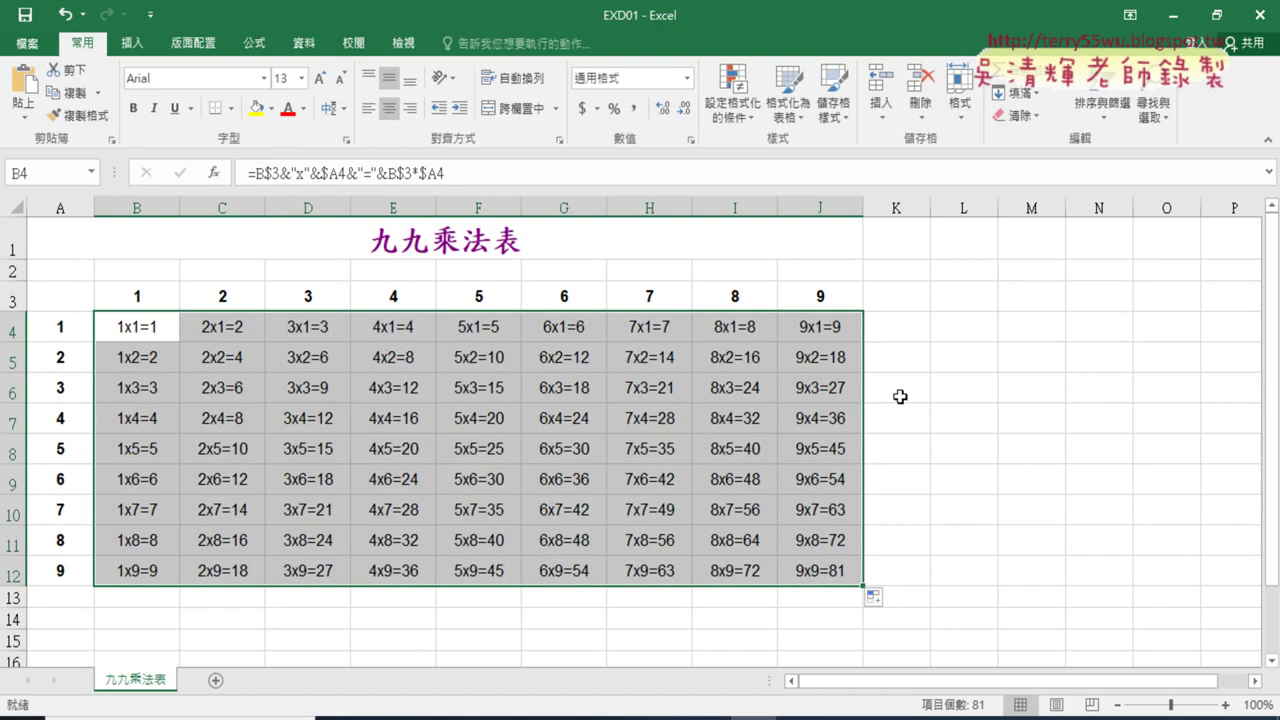
Insert the × sign (Unicode hex 00D7) into scratch cell L4 via the Symbol dialog
{"action": "left_click", "coordinate": [967, 331]}
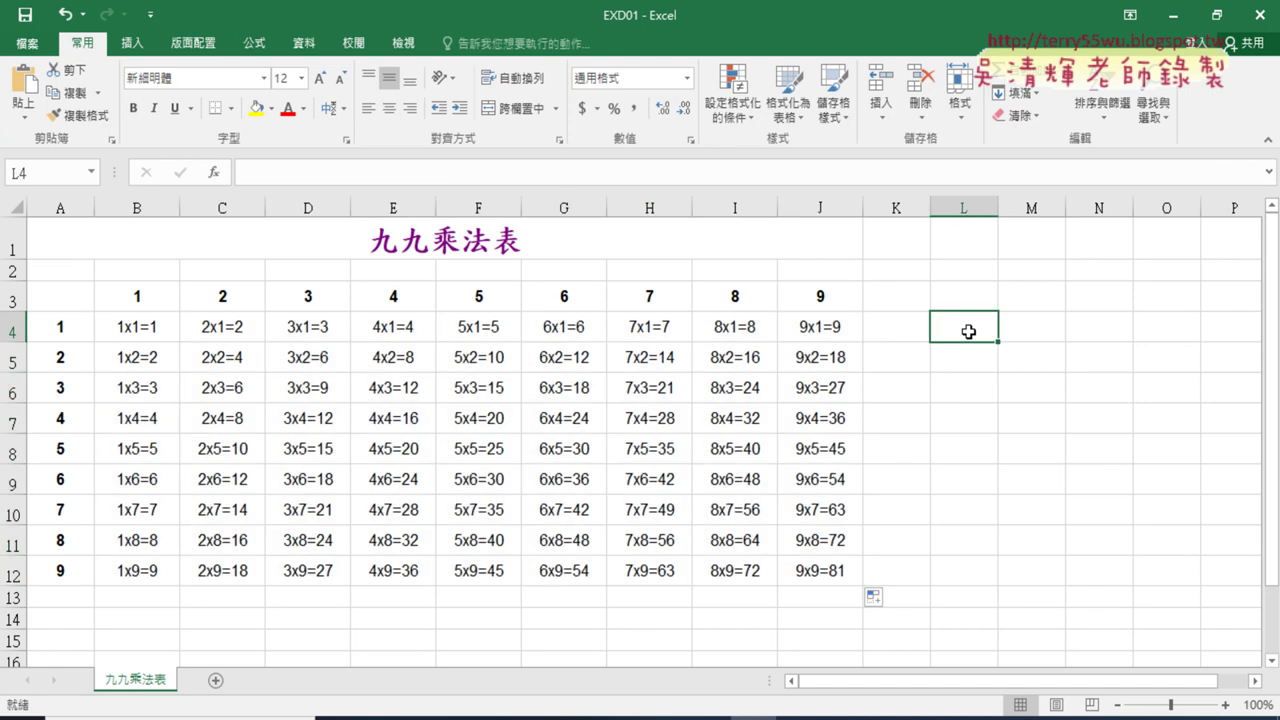
{"action": "left_click", "coordinate": [132, 43]}
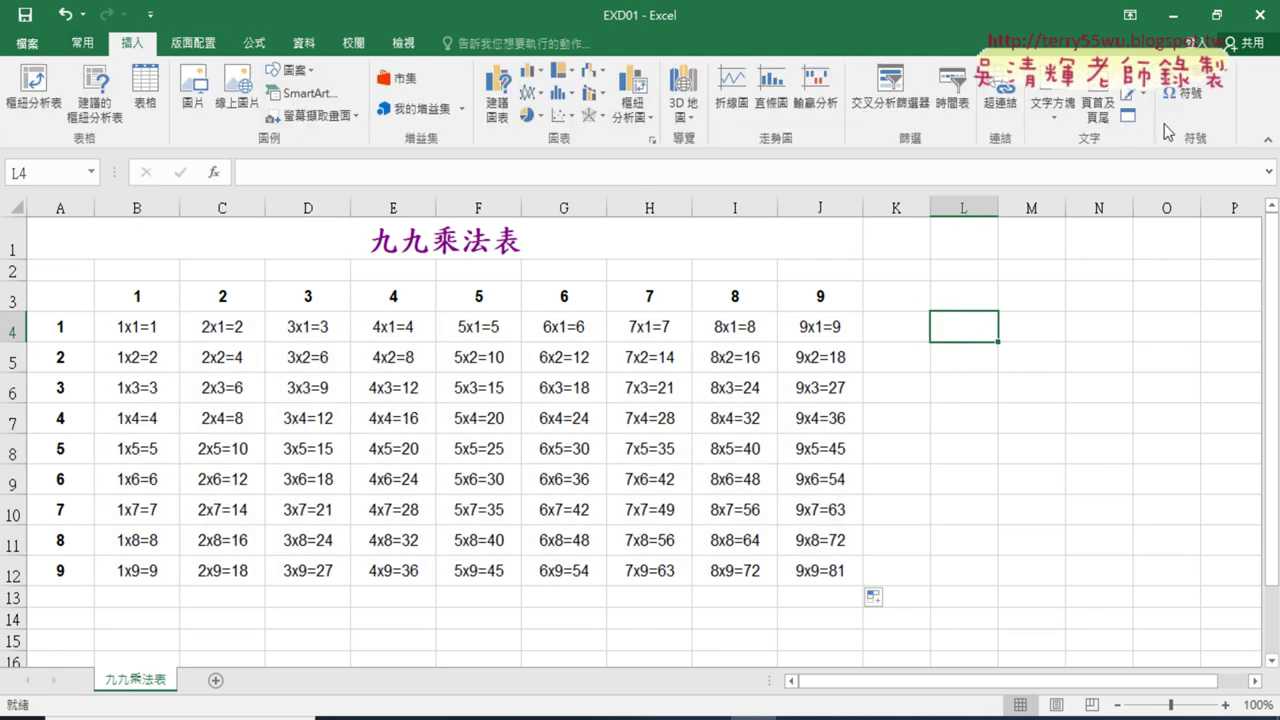
{"action": "left_click", "coordinate": [1185, 97]}
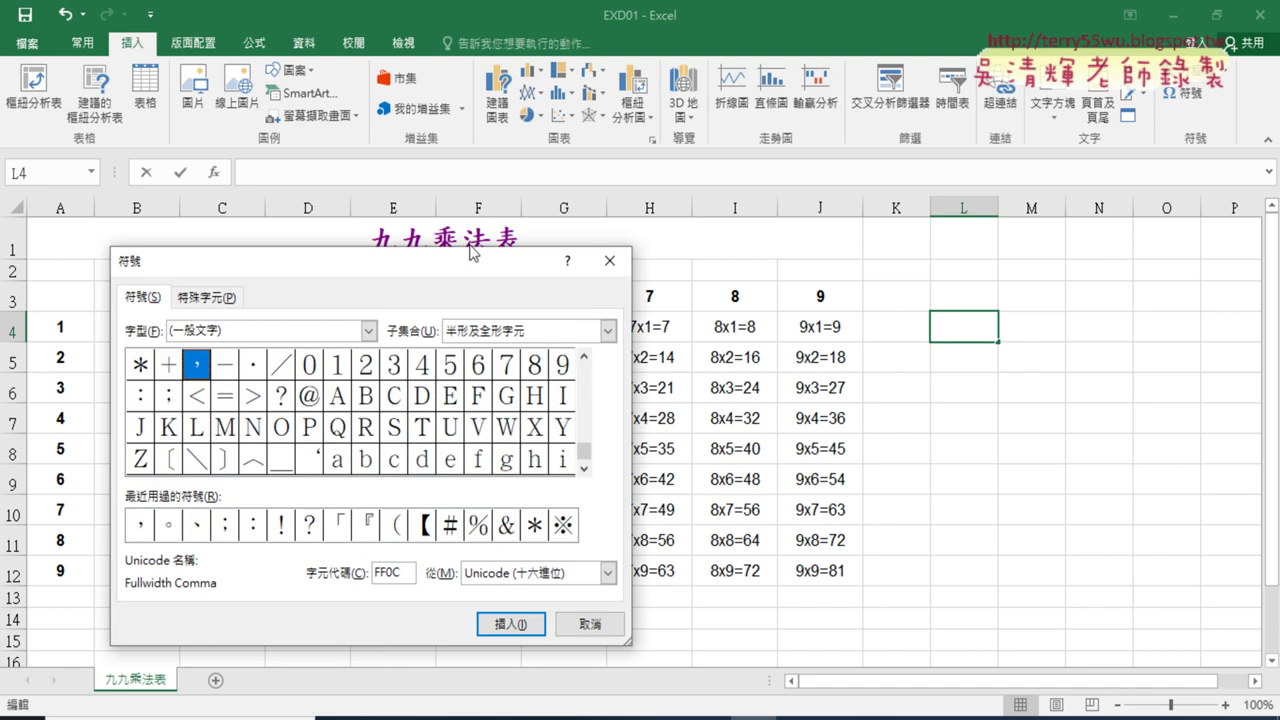
{"action": "left_click_drag", "start_coordinate": [366, 263], "coordinate": [530, 83]}
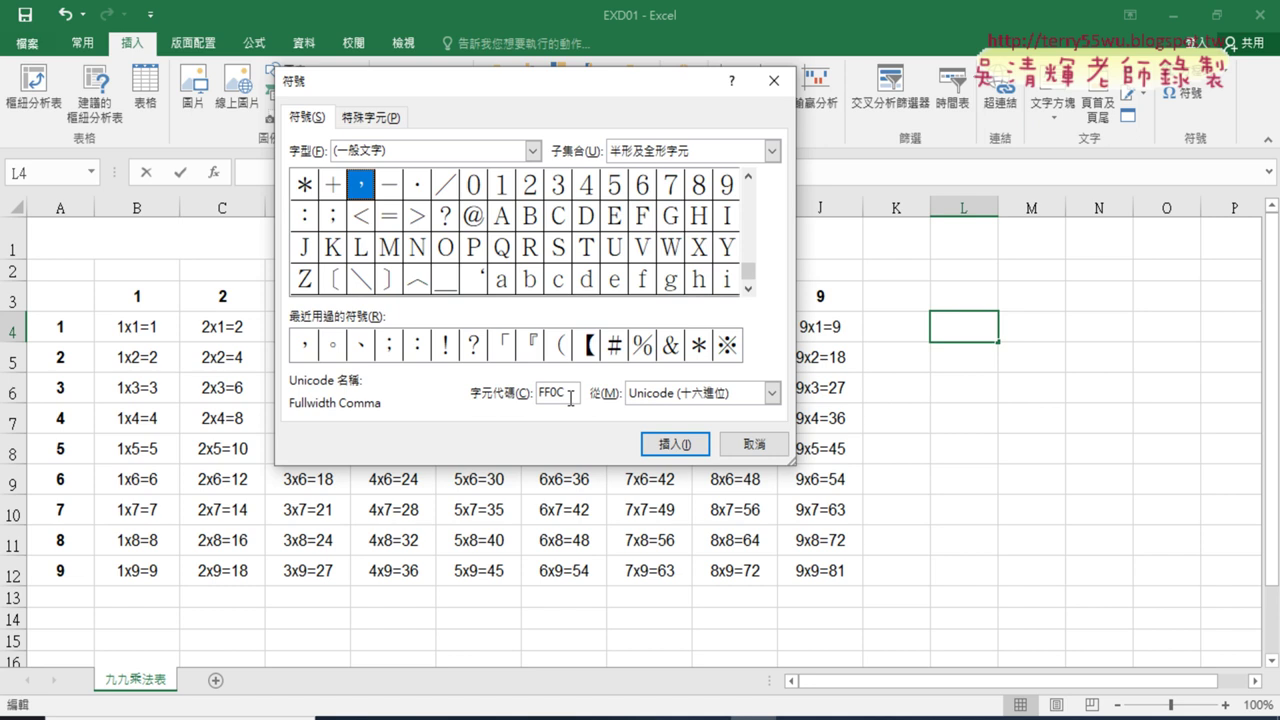
{"action": "left_click_drag", "start_coordinate": [566, 392], "coordinate": [517, 405]}
{"action": "type", "text": "0D"}
{"action": "type", "text": "7"}
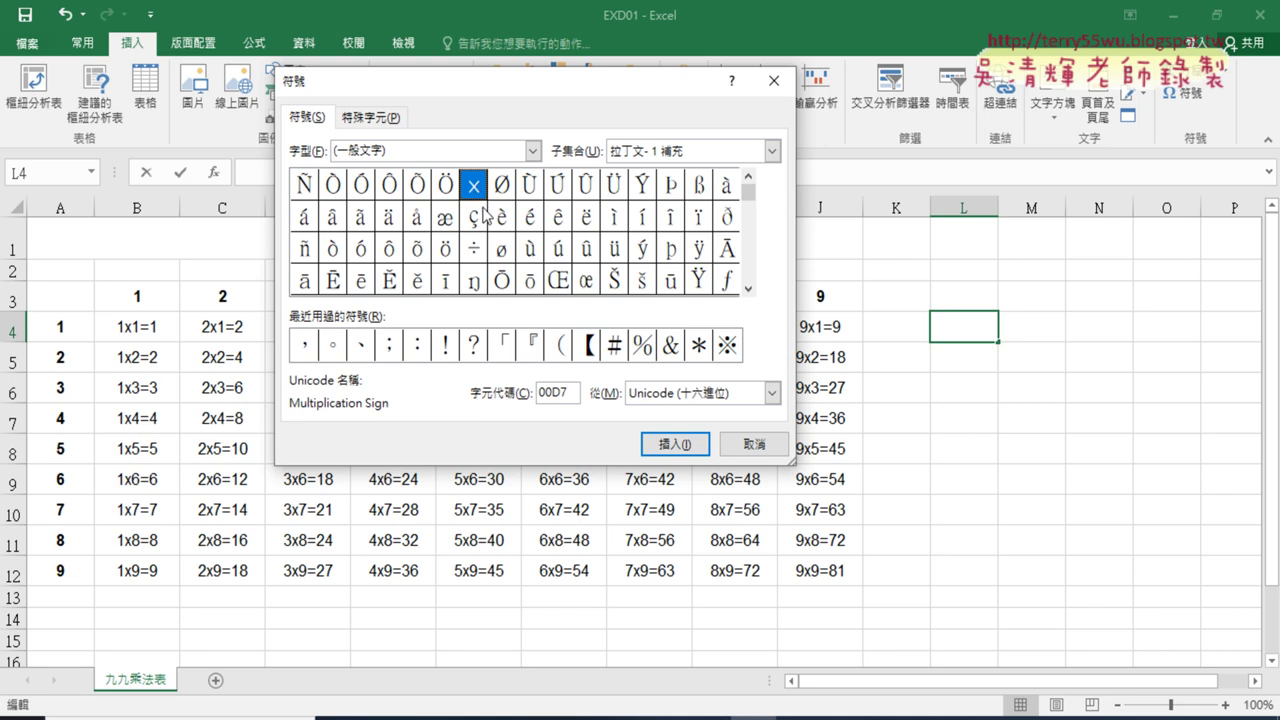
{"action": "left_click", "coordinate": [681, 445]}
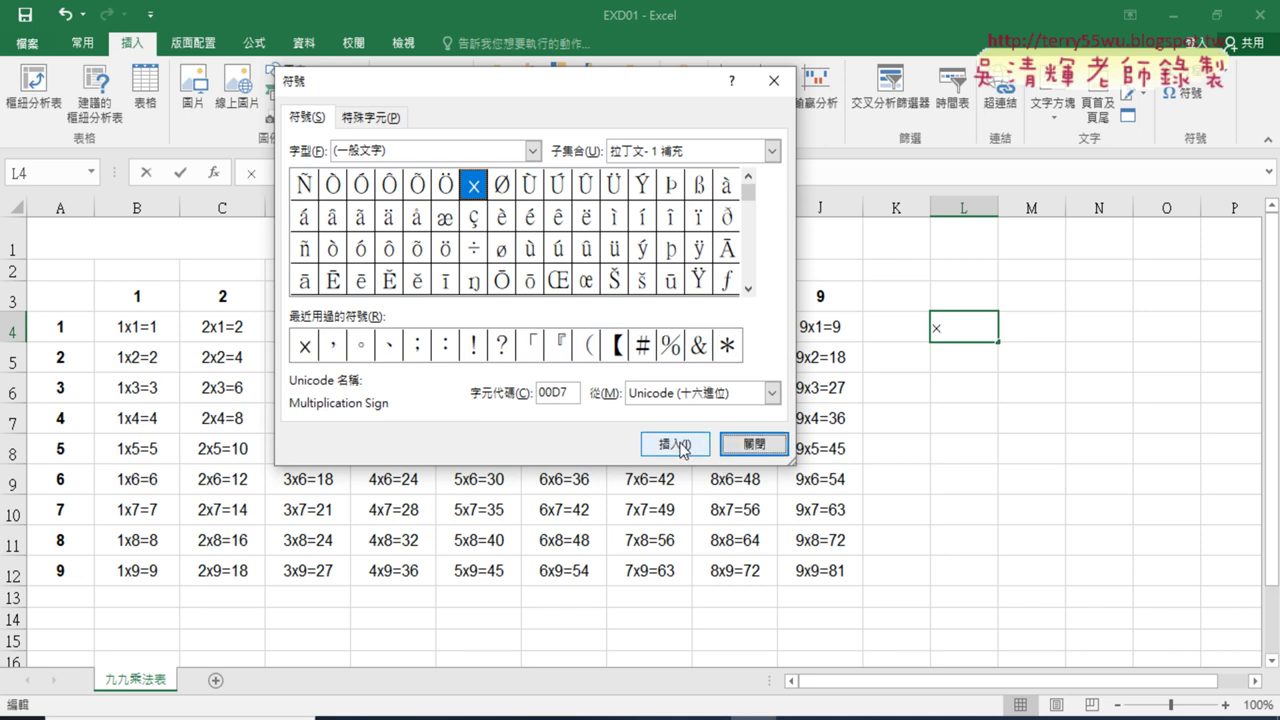
{"action": "left_click", "coordinate": [752, 446]}
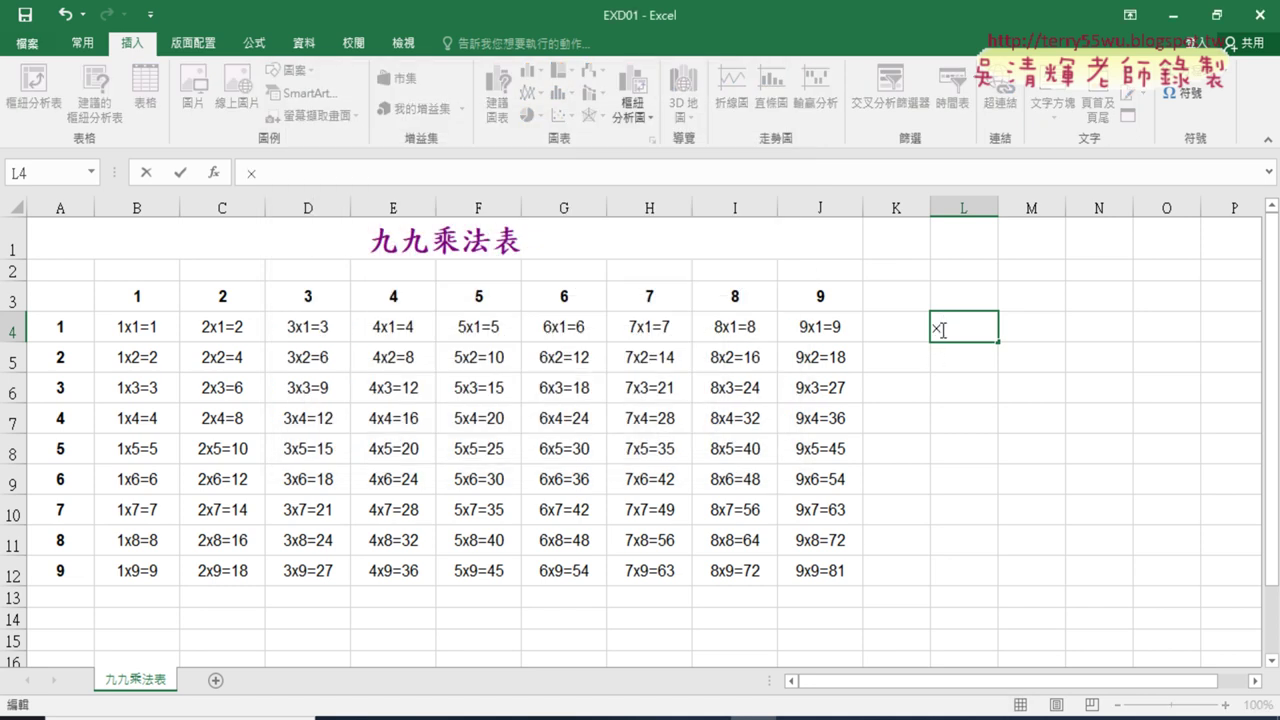
Cut the × character out of scratch cell L4
{"action": "left_click_drag", "start_coordinate": [946, 328], "coordinate": [926, 328]}
{"action": "right_click", "coordinate": [934, 328]}
{"action": "left_click", "coordinate": [963, 340]}
Replace the plain x in B4's formula with ×, giving =B$3&"×"&$A4&"="&B$3*$A4
{"action": "left_click", "coordinate": [112, 327]}
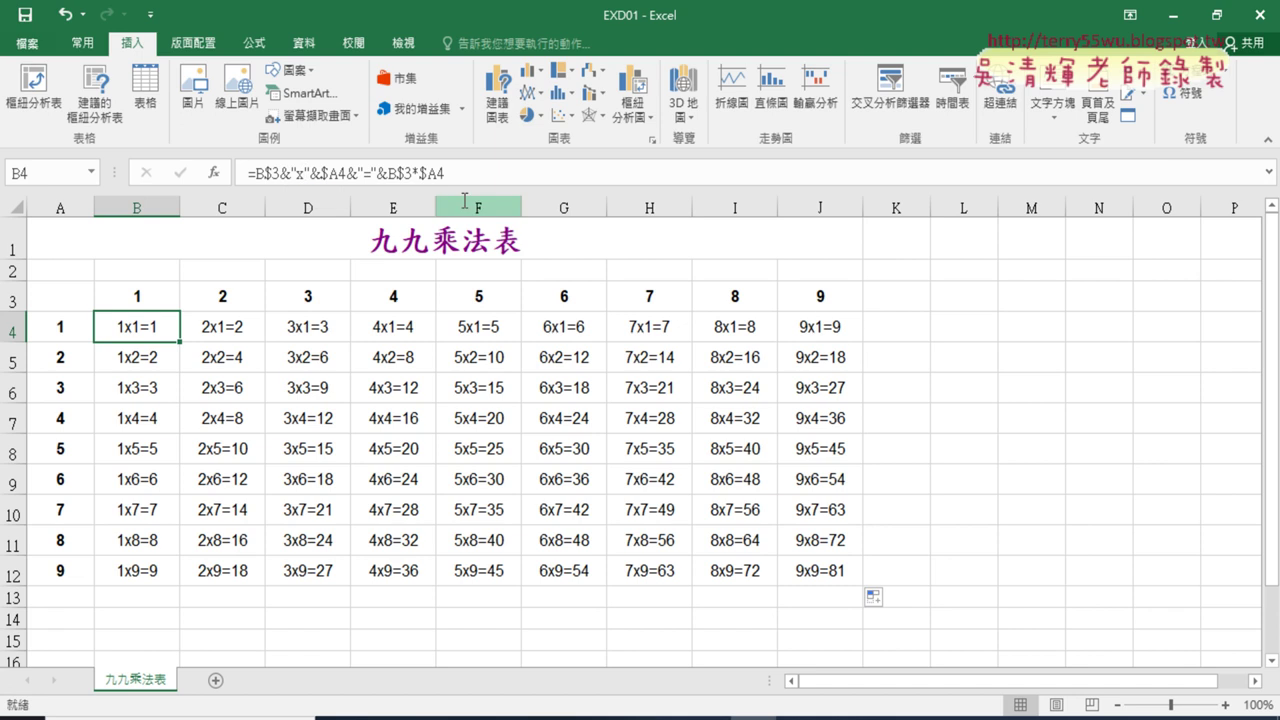
{"action": "left_click_drag", "start_coordinate": [297, 174], "coordinate": [306, 174]}
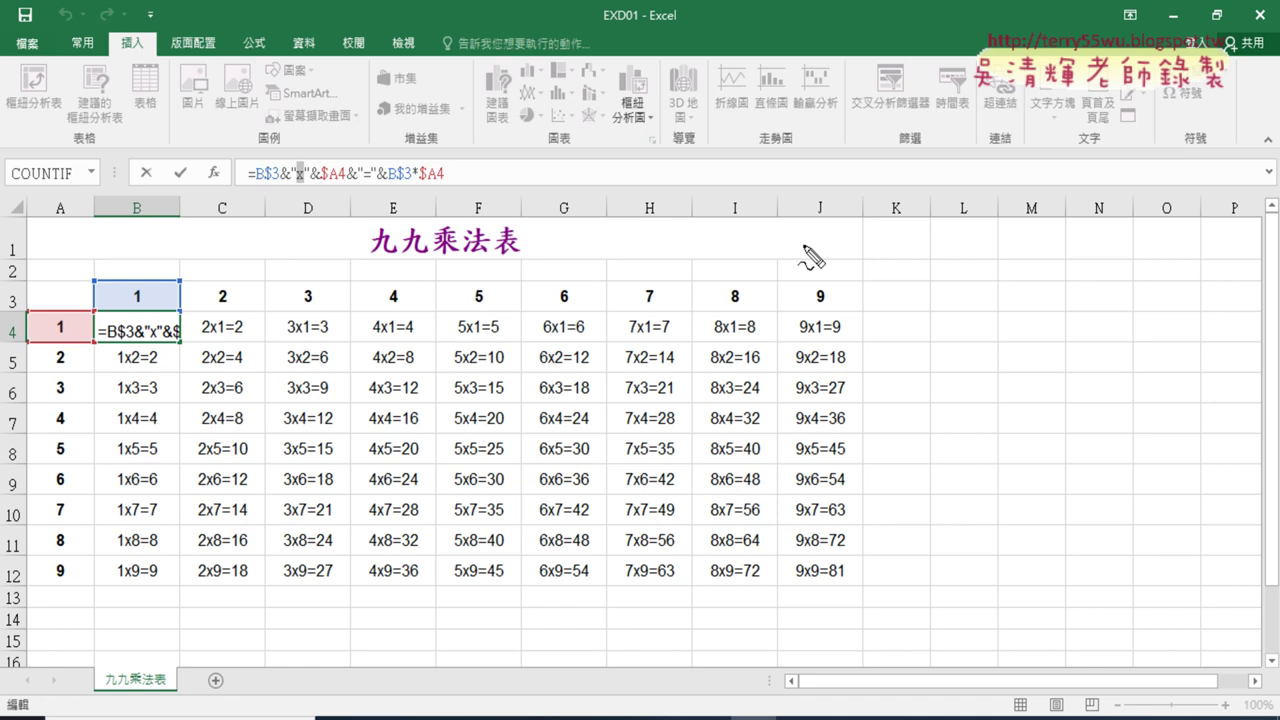
{"action": "mouse_move", "coordinate": [872, 318]}
{"action": "left_mouse_down"}
{"action": "mouse_move", "coordinate": [888, 333]}
{"action": "mouse_move", "coordinate": [872, 333]}
{"action": "left_mouse_up"}
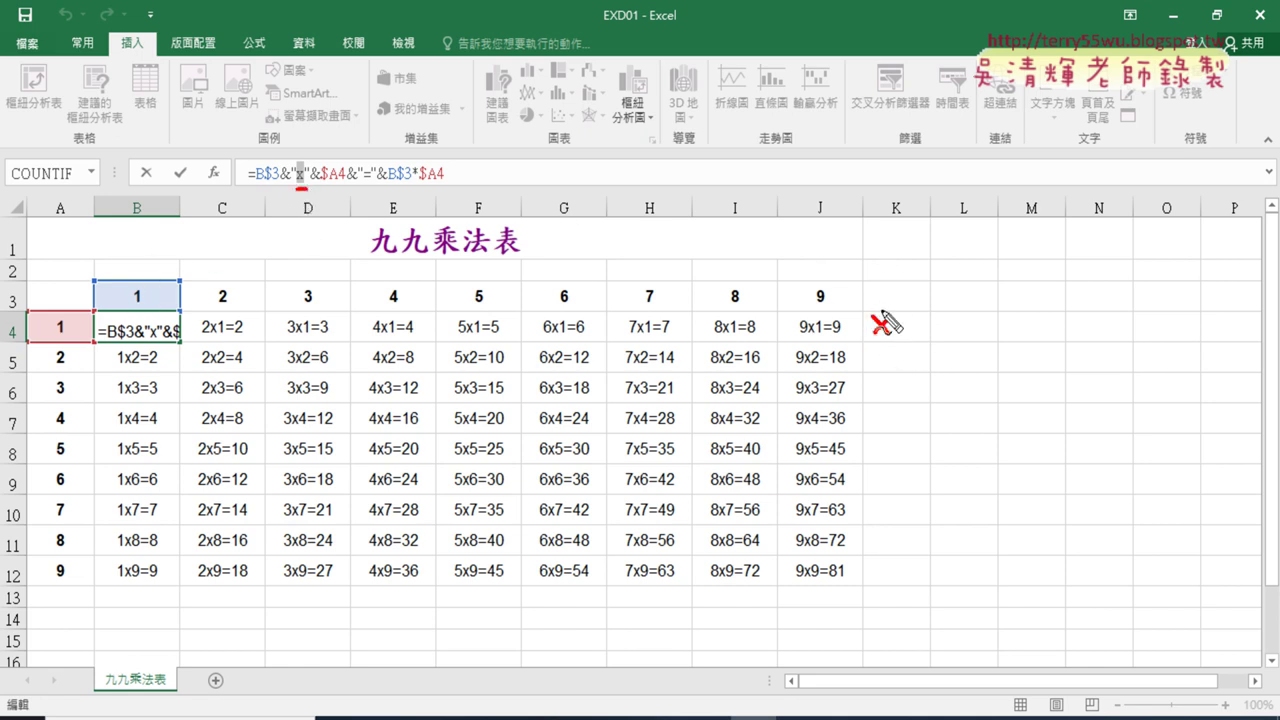
{"action": "left_click_drag", "start_coordinate": [296, 187], "coordinate": [308, 187]}
{"action": "key", "text": "Escape"}
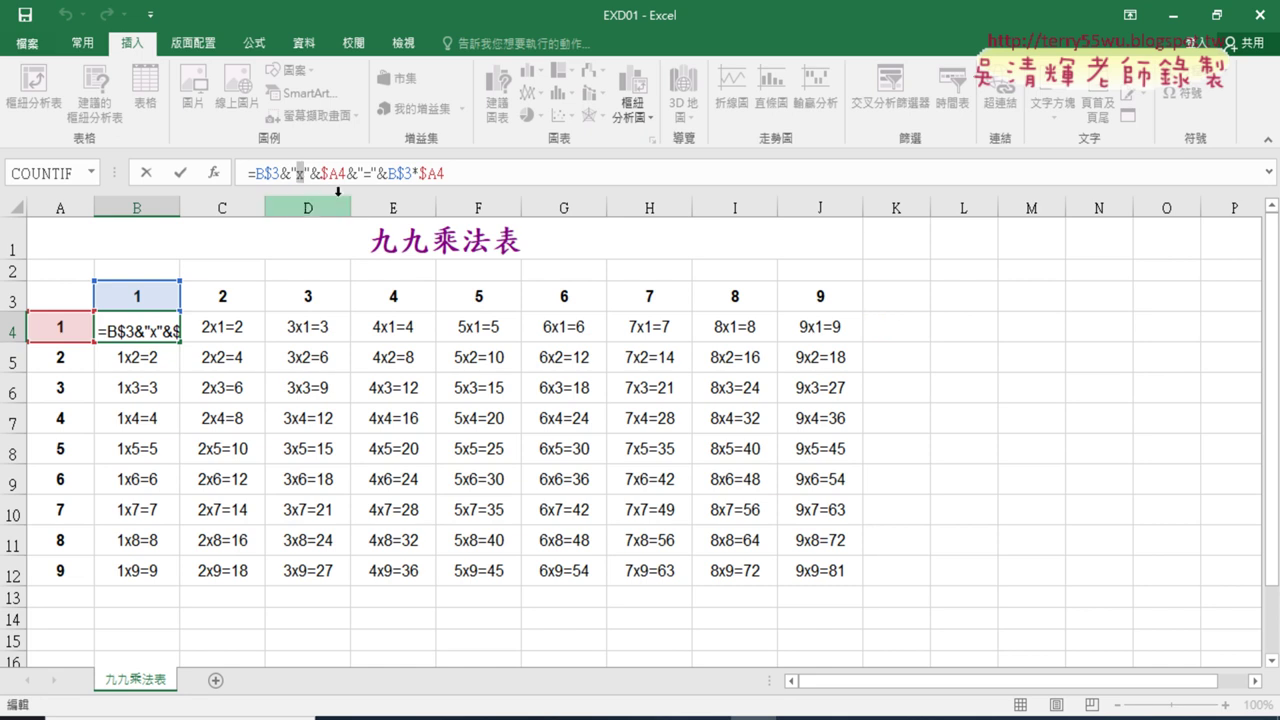
{"action": "type", "text": "×"}
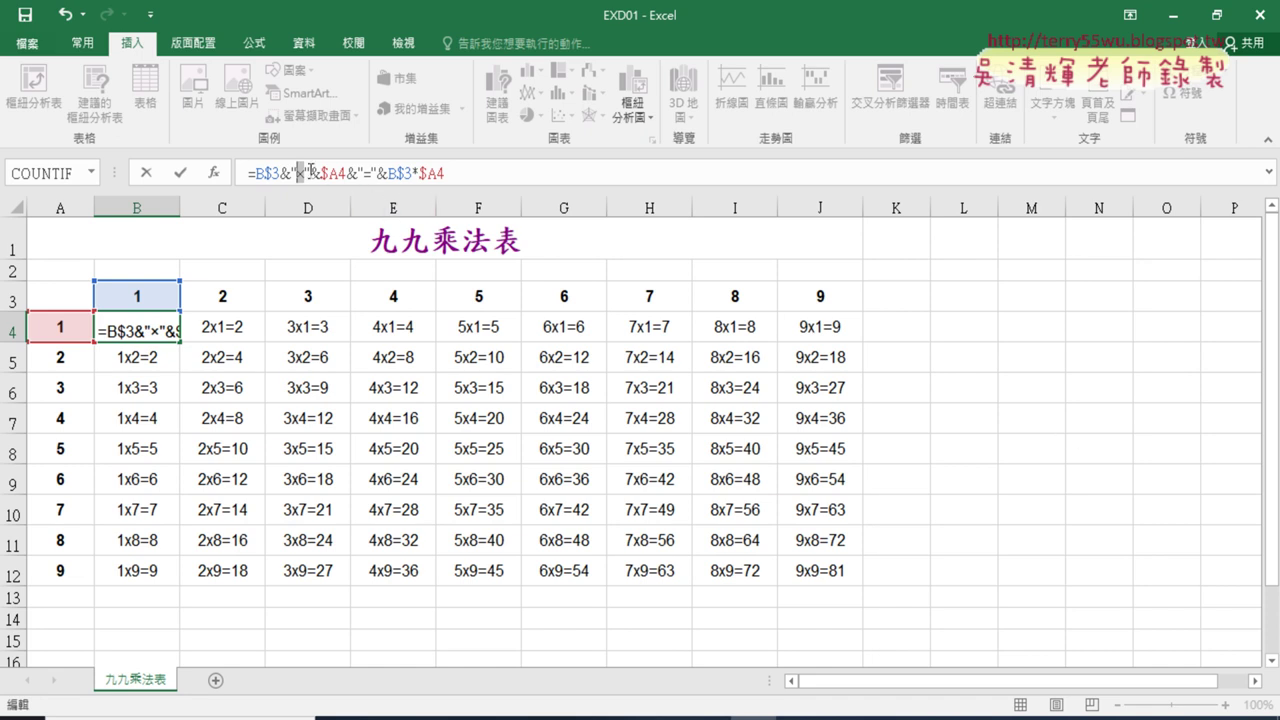
{"action": "left_click", "coordinate": [182, 176]}
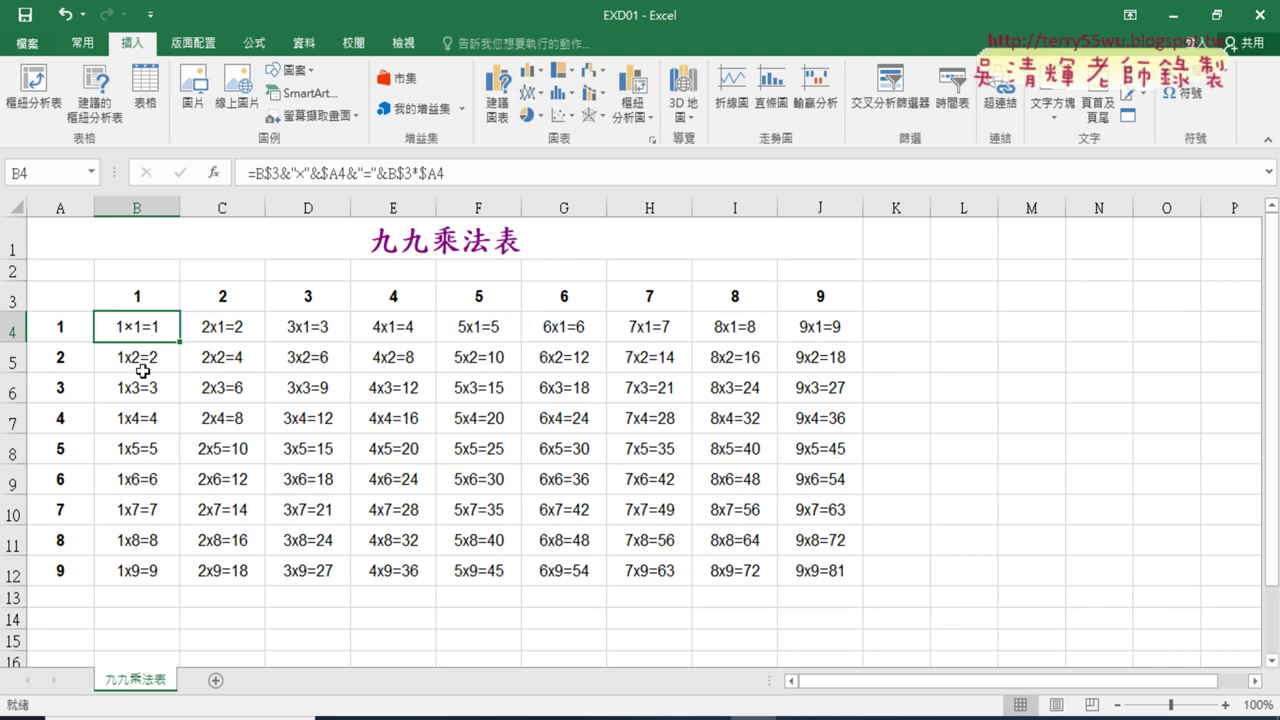
Fill B4's × formula down to B12 and across to J12, then switch to the task PDF
{"action": "left_click_drag", "start_coordinate": [180, 343], "coordinate": [176, 577]}
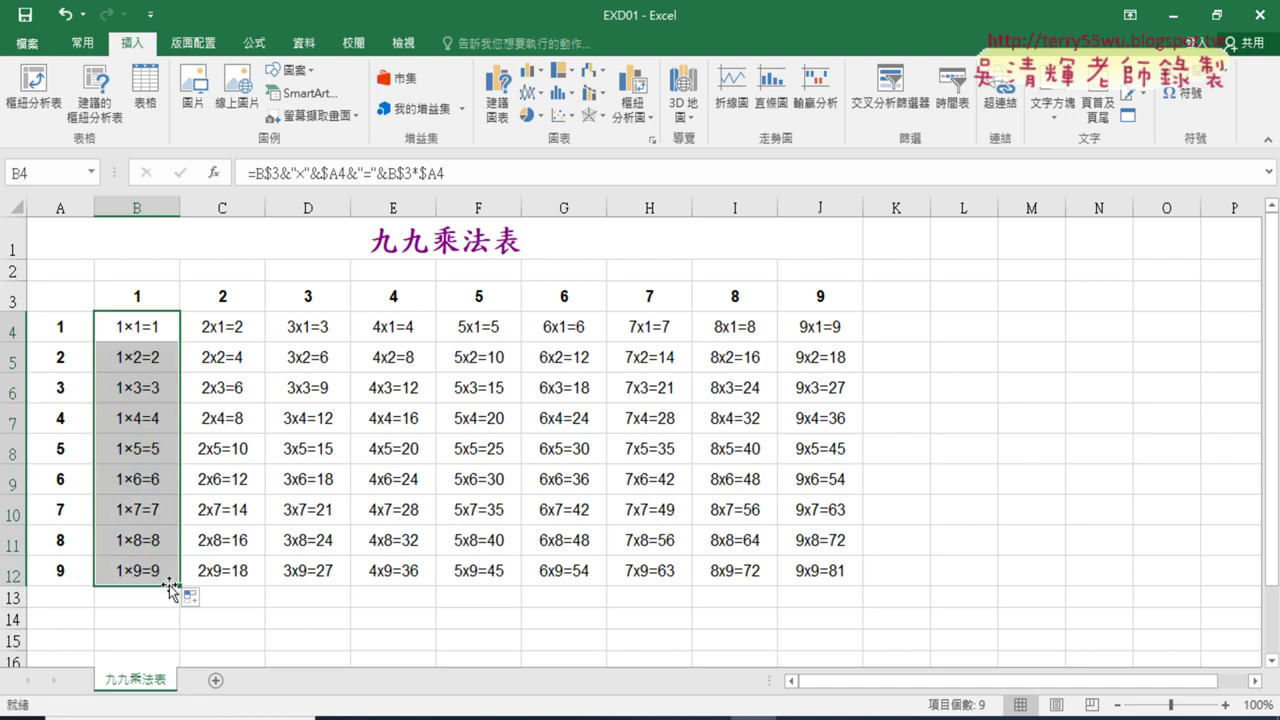
{"action": "left_click_drag", "start_coordinate": [178, 587], "coordinate": [843, 610]}
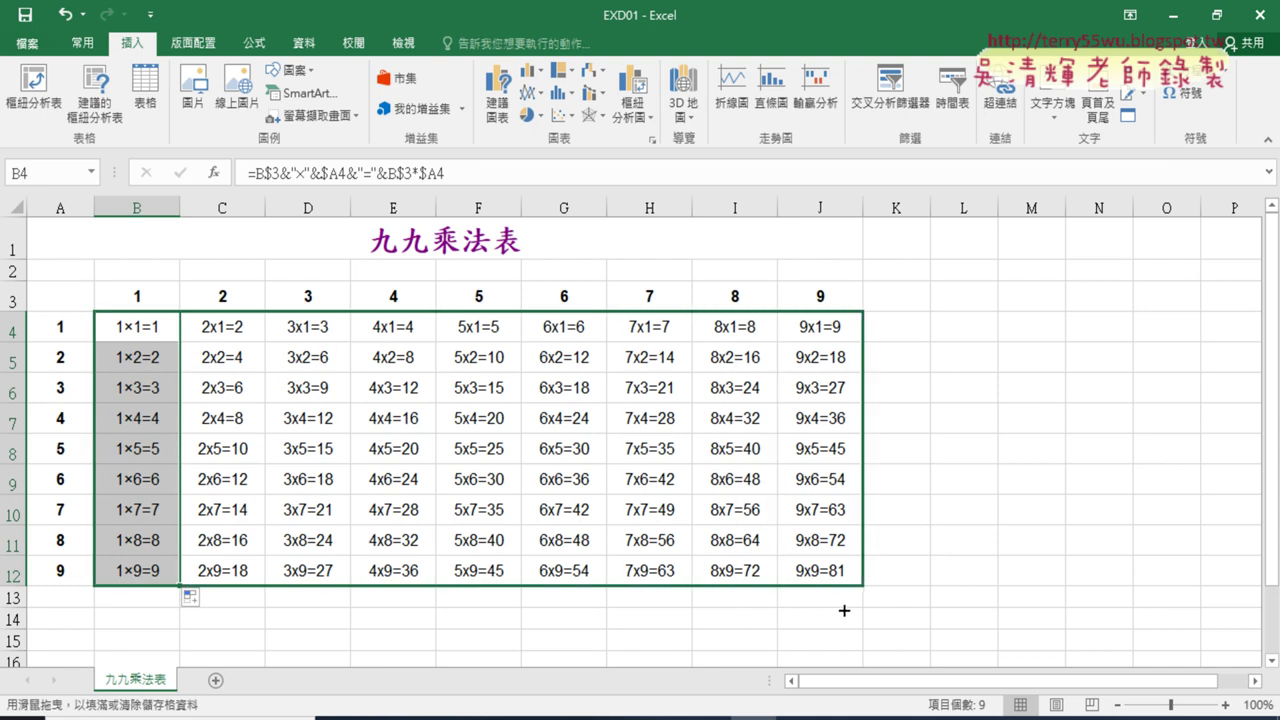
{"action": "left_click_drag", "start_coordinate": [843, 610], "coordinate": [843, 610]}
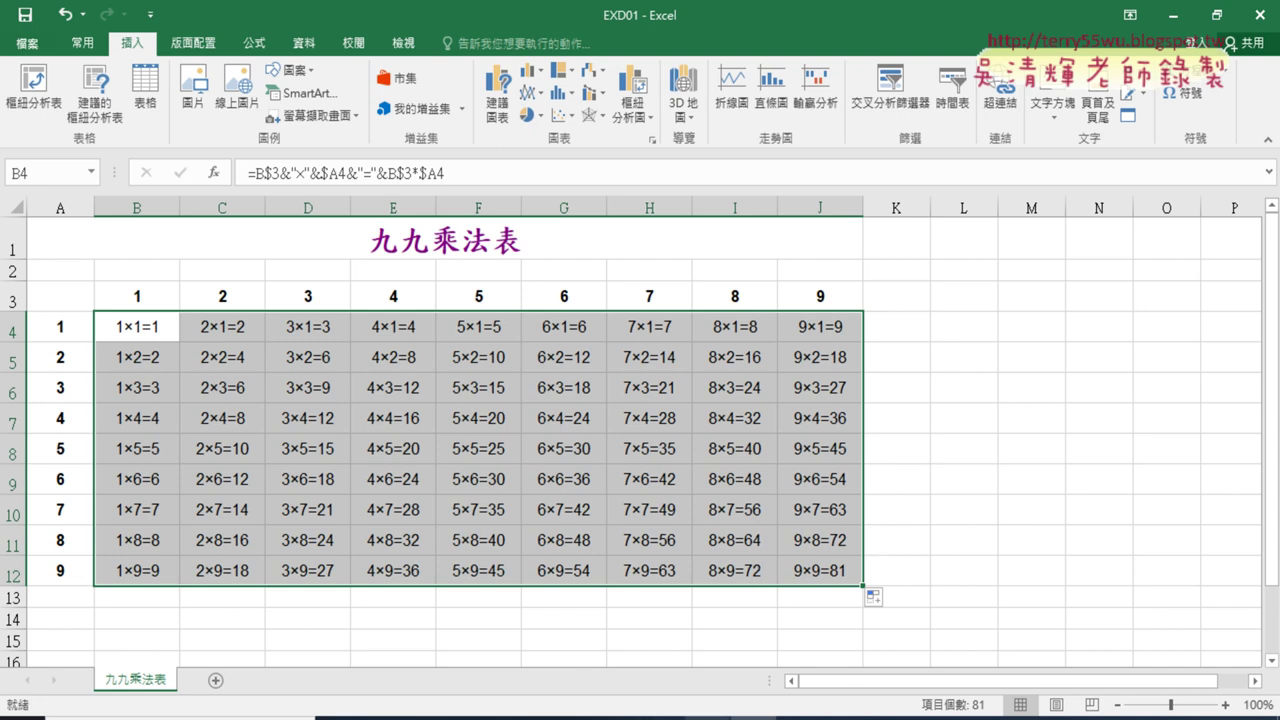
{"action": "left_click", "coordinate": [385, 718]}
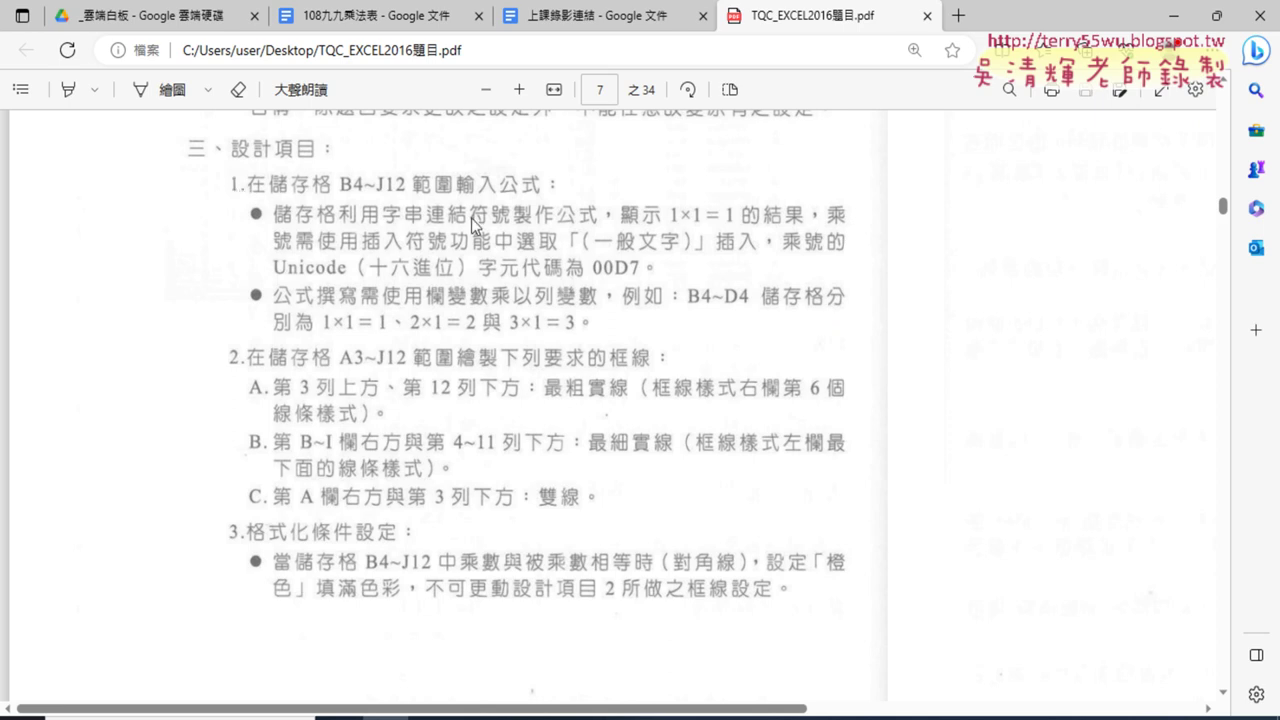
Return to the EXD01 workbook with Alt+Tab and select cell B4
{"action": "key", "text": "alt+Tab"}
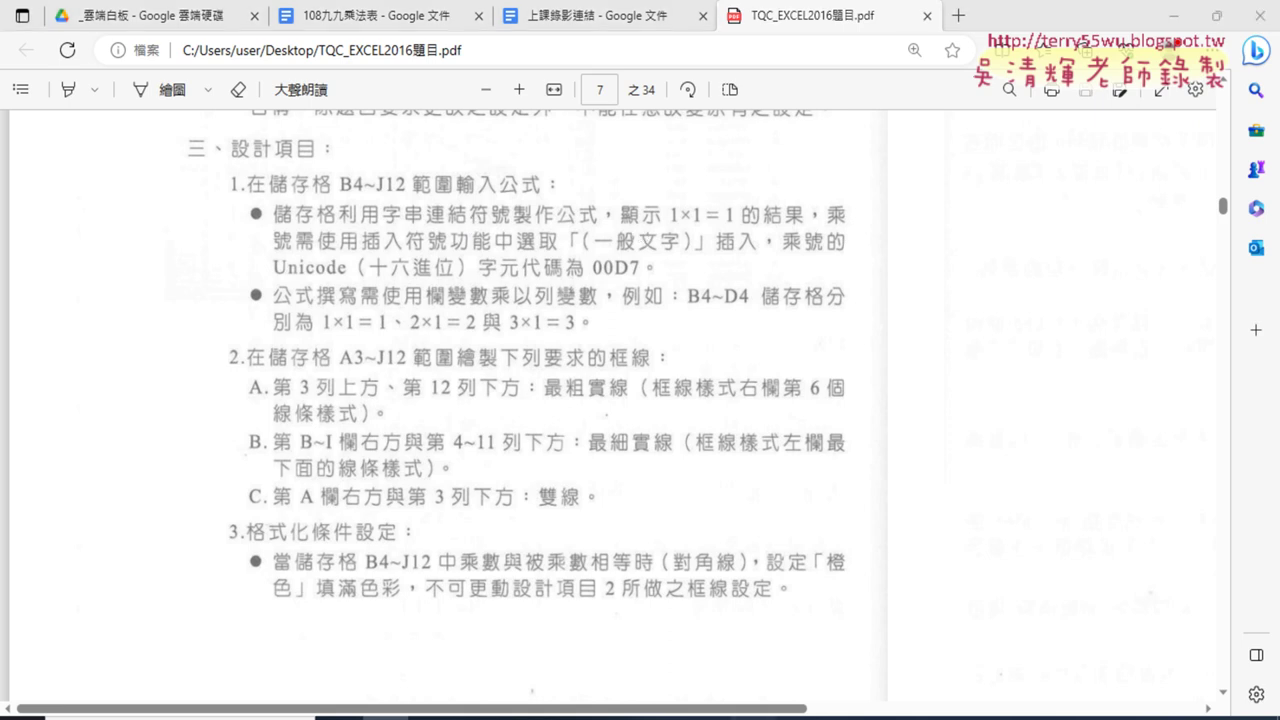
{"action": "left_click", "coordinate": [140, 330]}
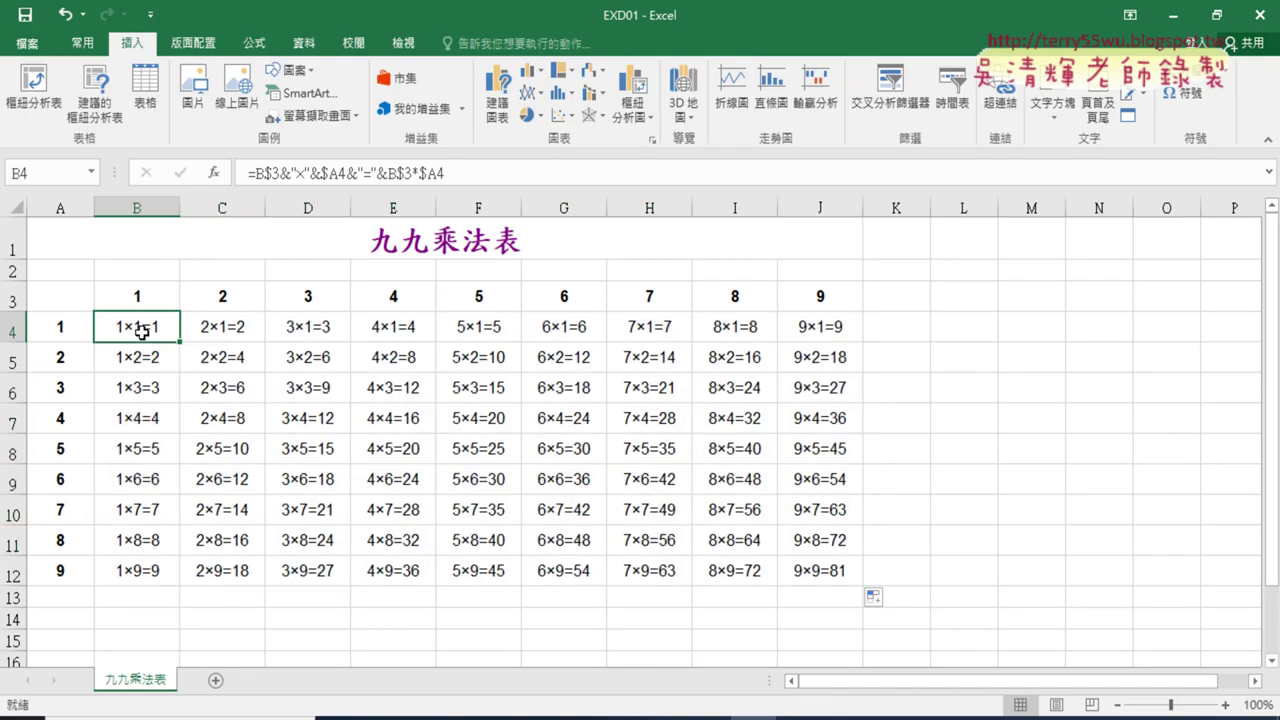